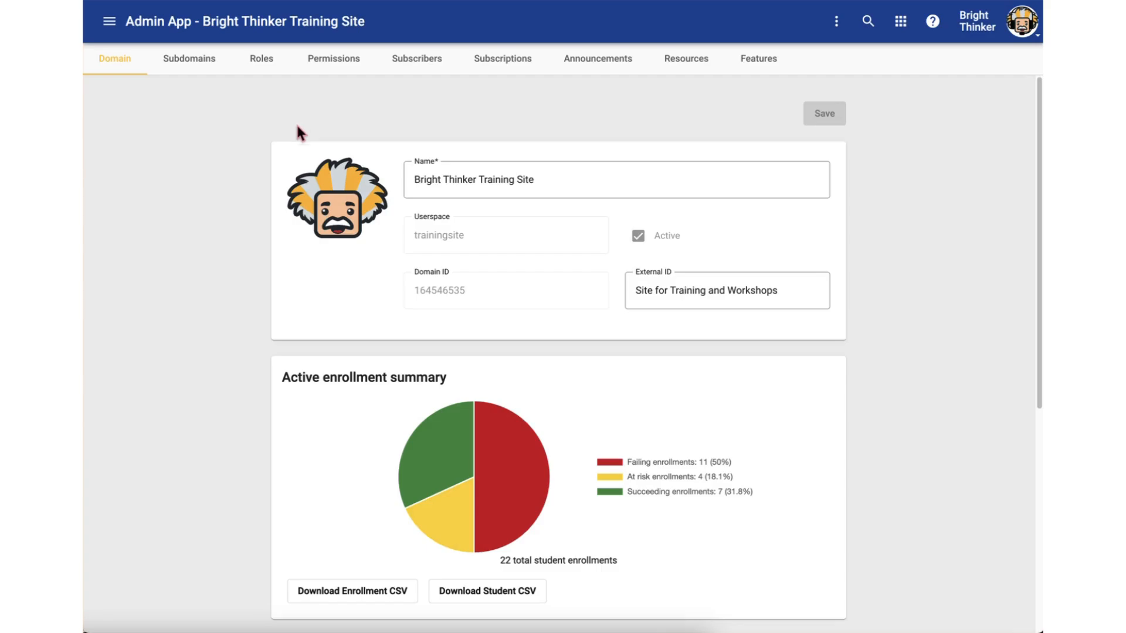
# Open the Users list of the training site and start a new user record
pyautogui.click(109, 22)
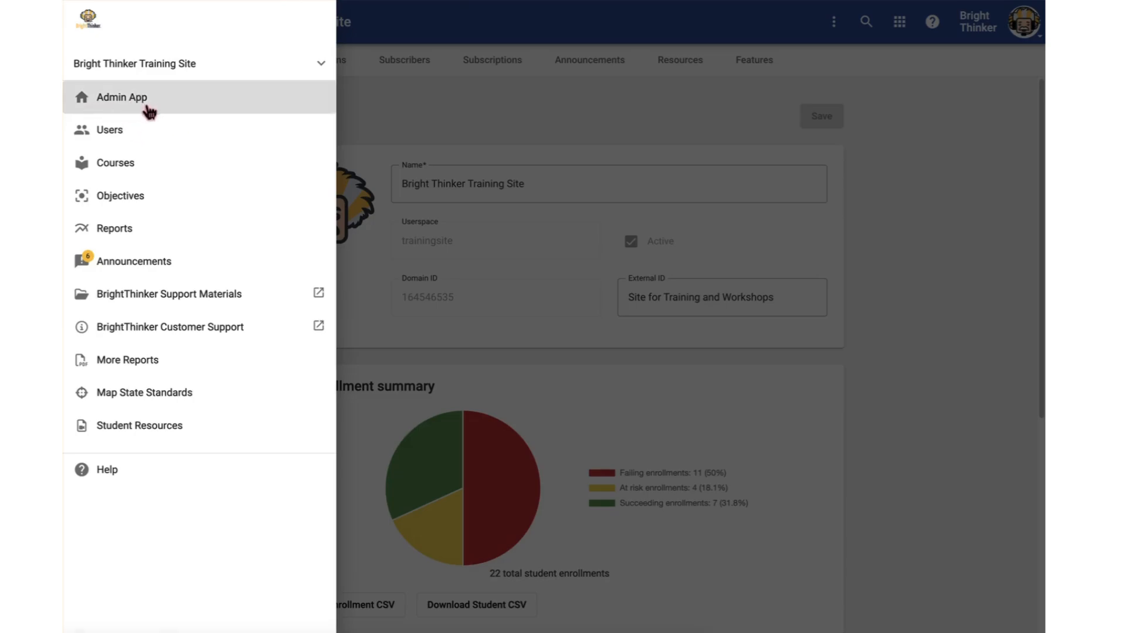
pyautogui.click(121, 135)
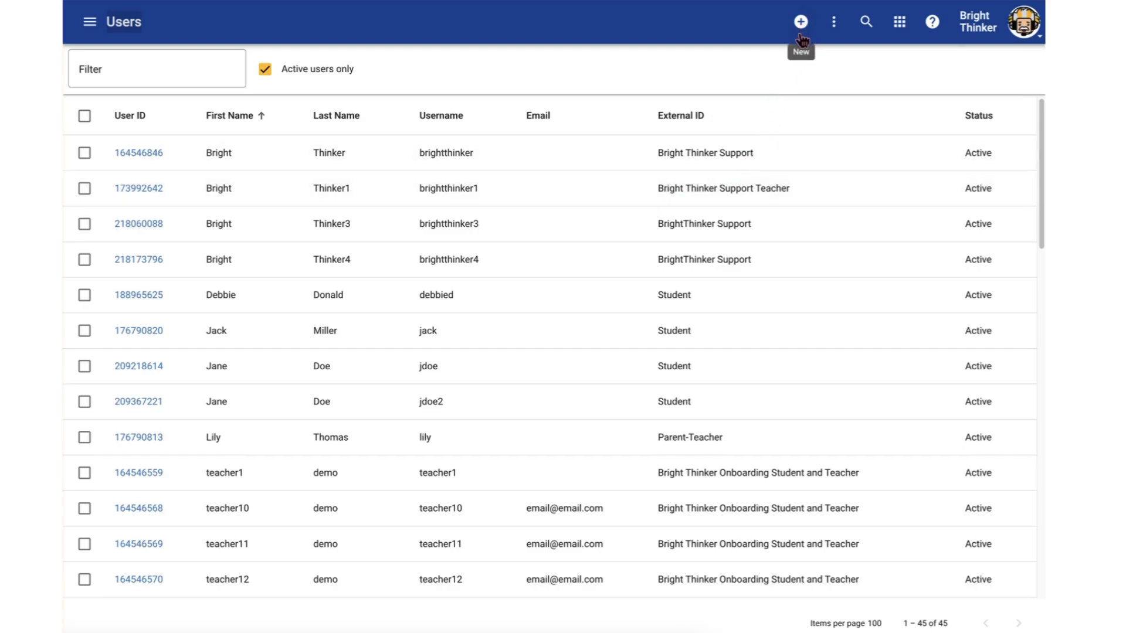
pyautogui.click(836, 29)
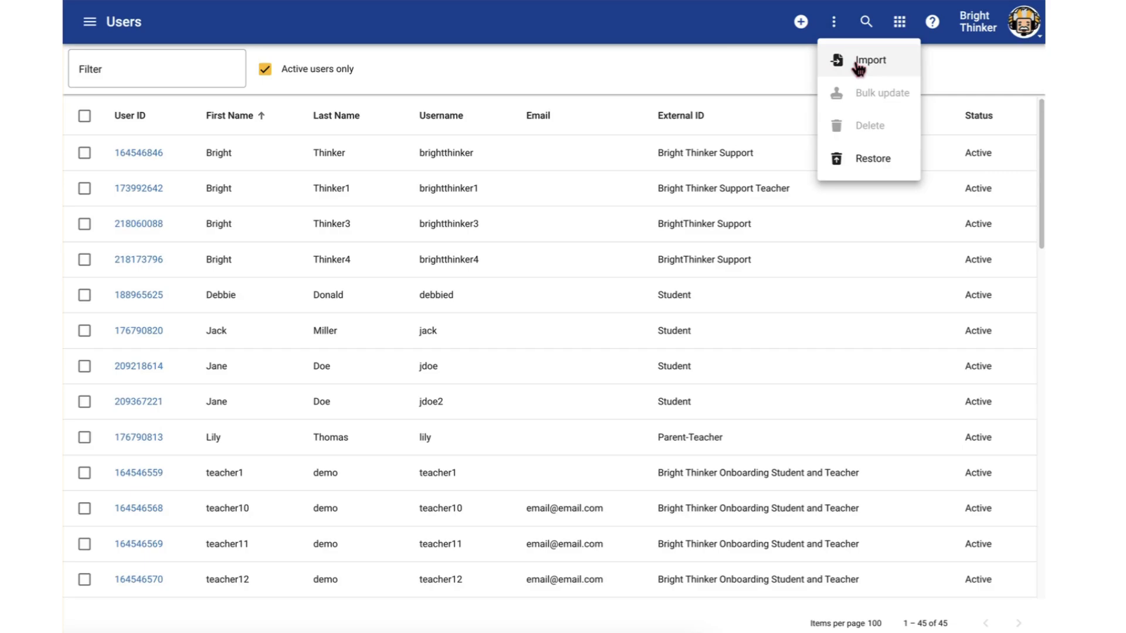
pyautogui.click(505, 59)
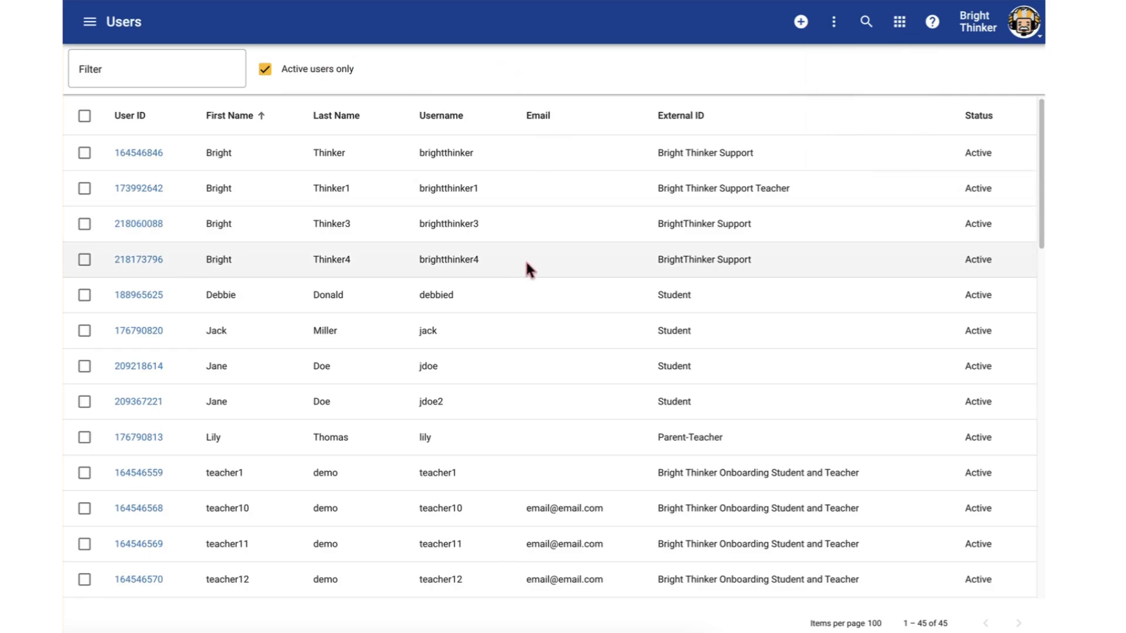
pyautogui.click(799, 23)
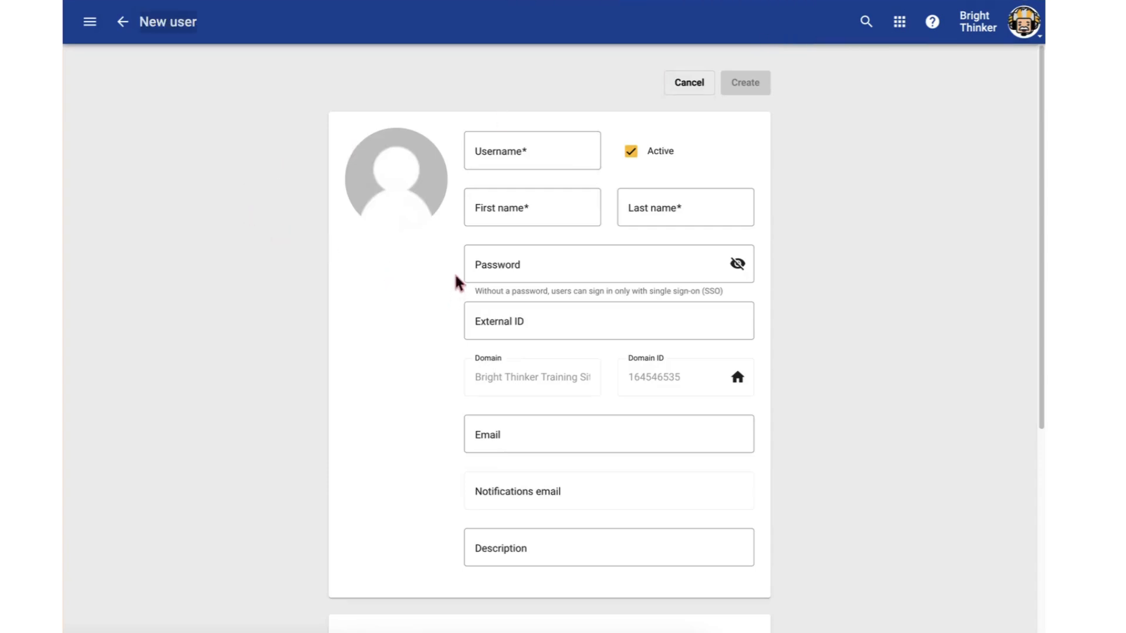
# Fill in the new user's username test123, first name Test, last name Student and the account password
pyautogui.click(532, 156)
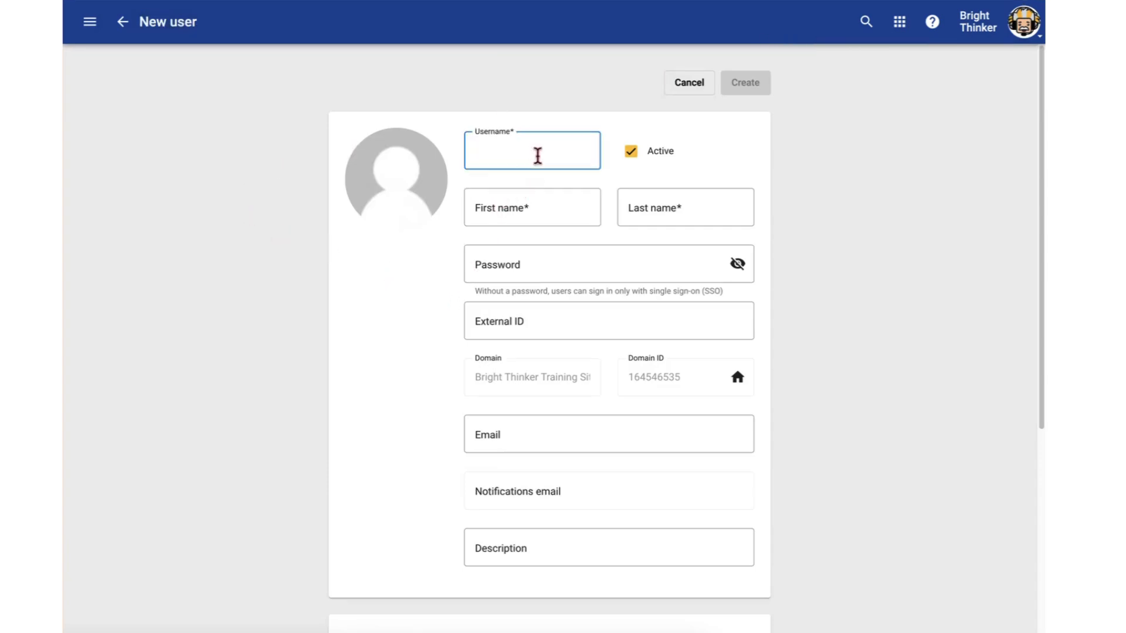
pyautogui.write('test123')
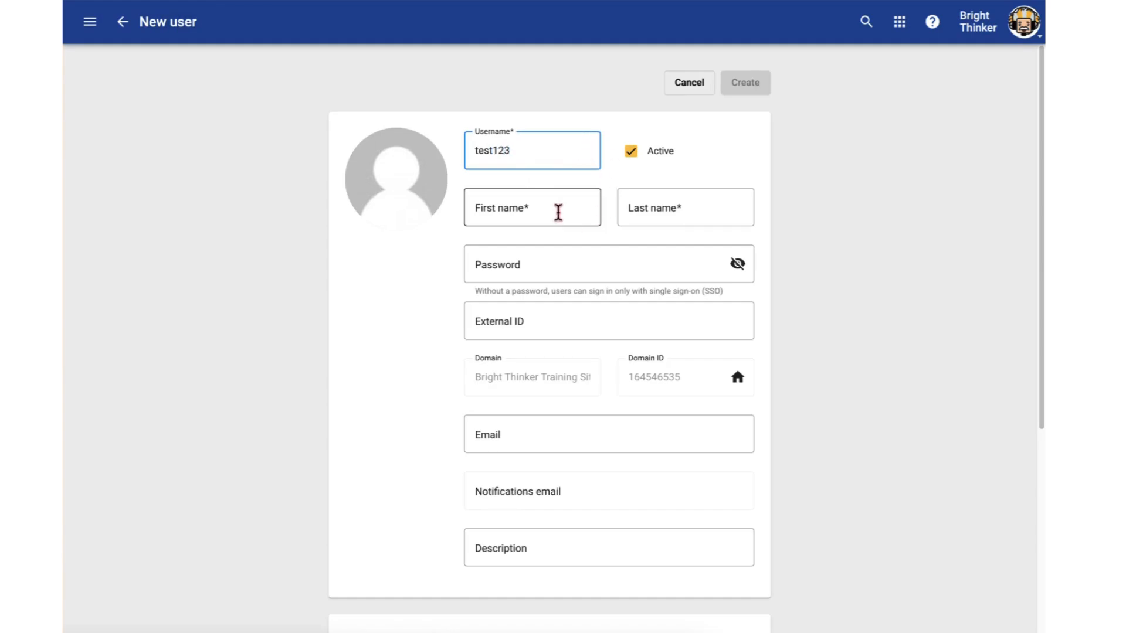
pyautogui.click(557, 211)
pyautogui.write('Test')
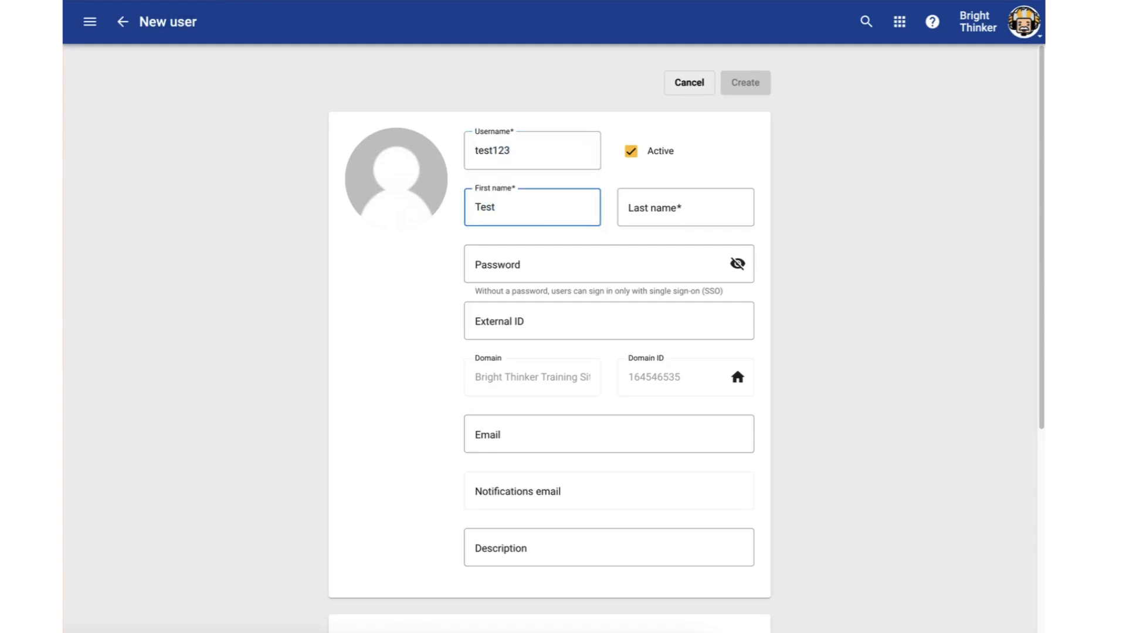
pyautogui.press('Tab')
pyautogui.write('Student')
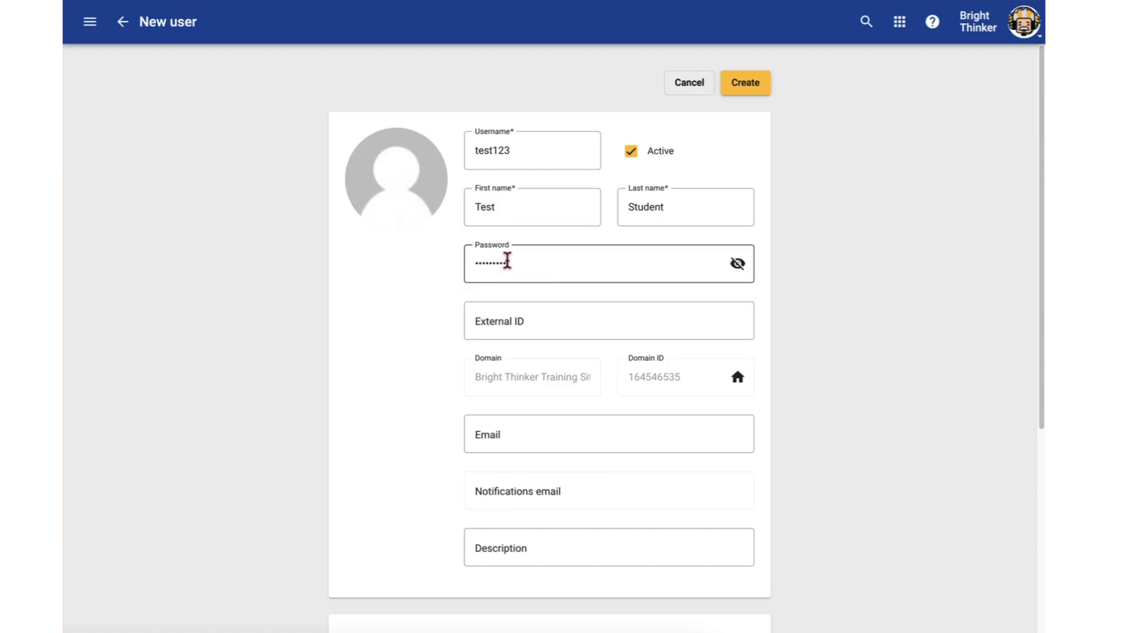
pyautogui.click(525, 261)
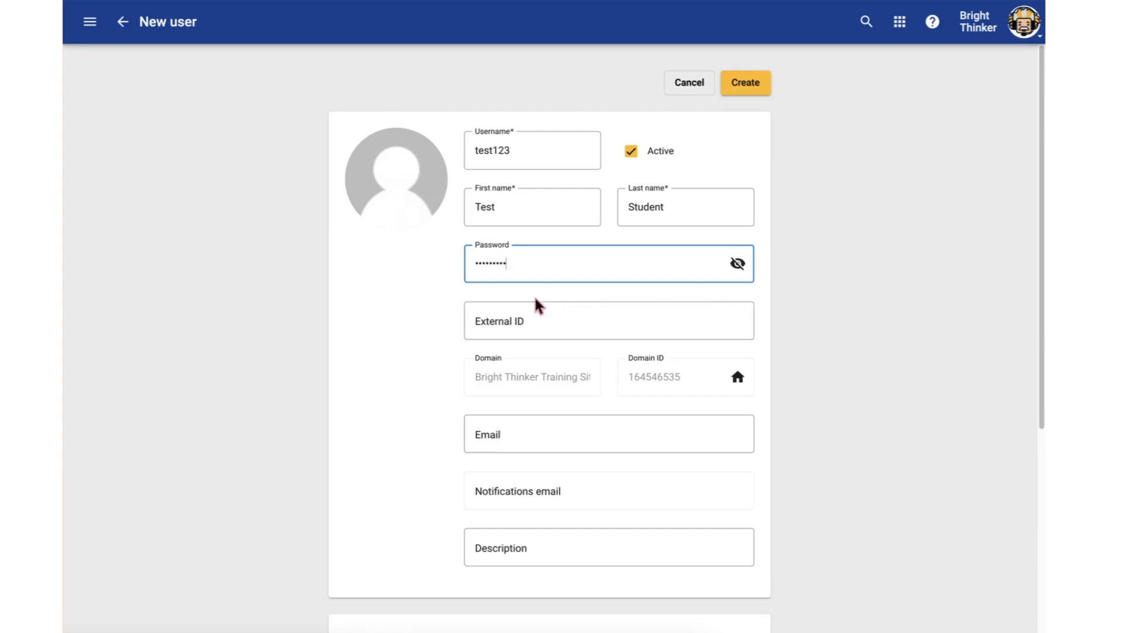
pyautogui.click(432, 304)
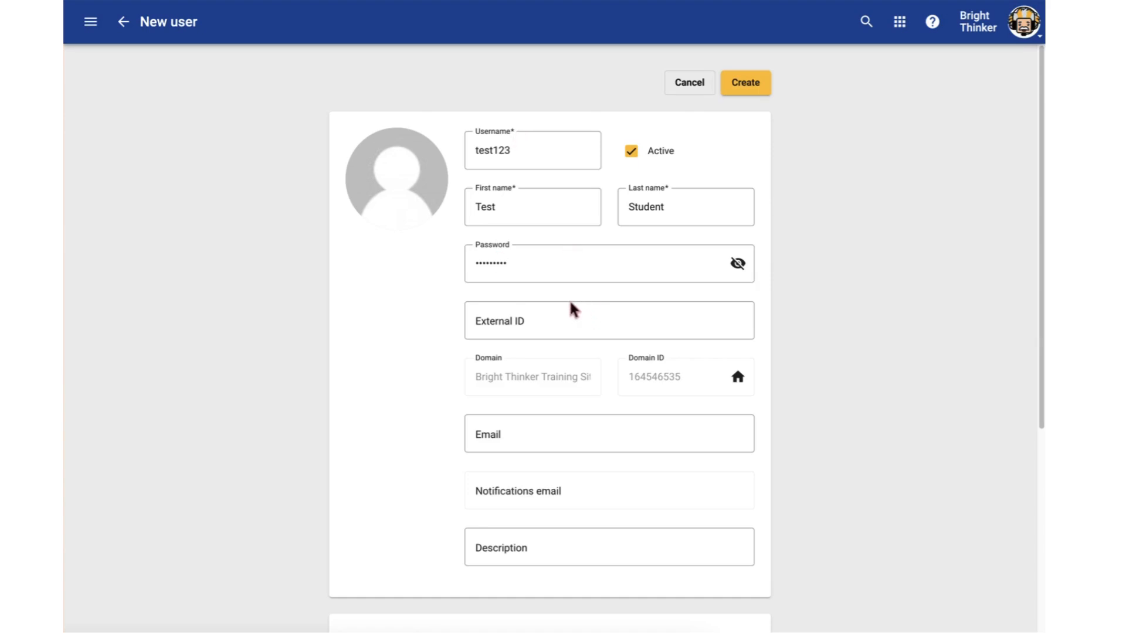
# Set the new user's External ID to Student
pyautogui.click(503, 323)
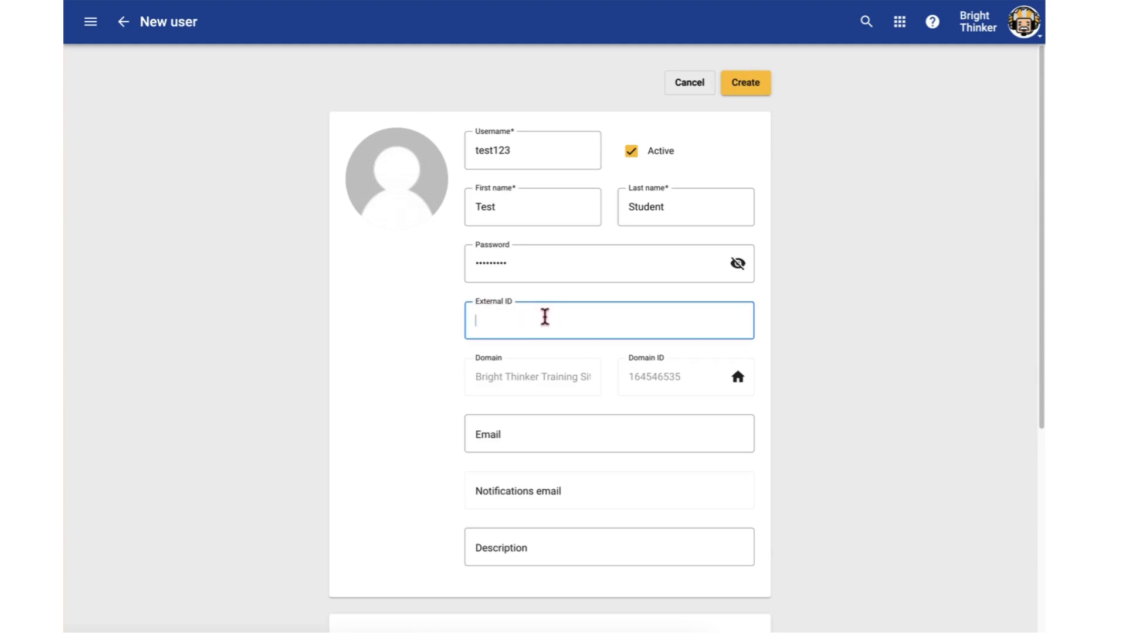
pyautogui.click(789, 319)
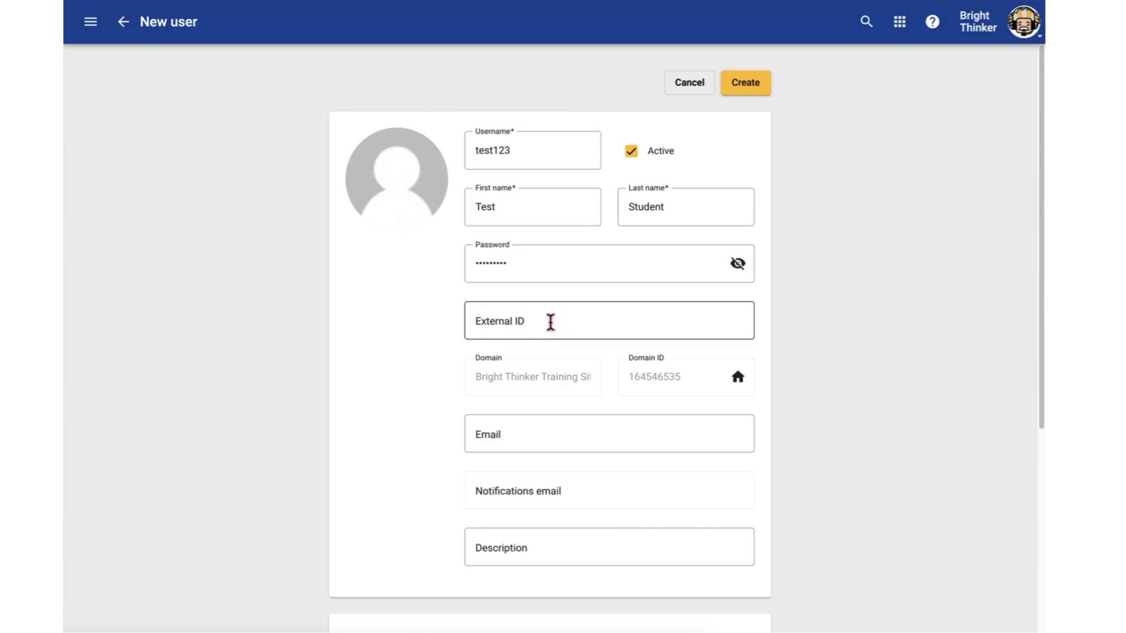
pyautogui.click(552, 322)
pyautogui.write('Adminis')
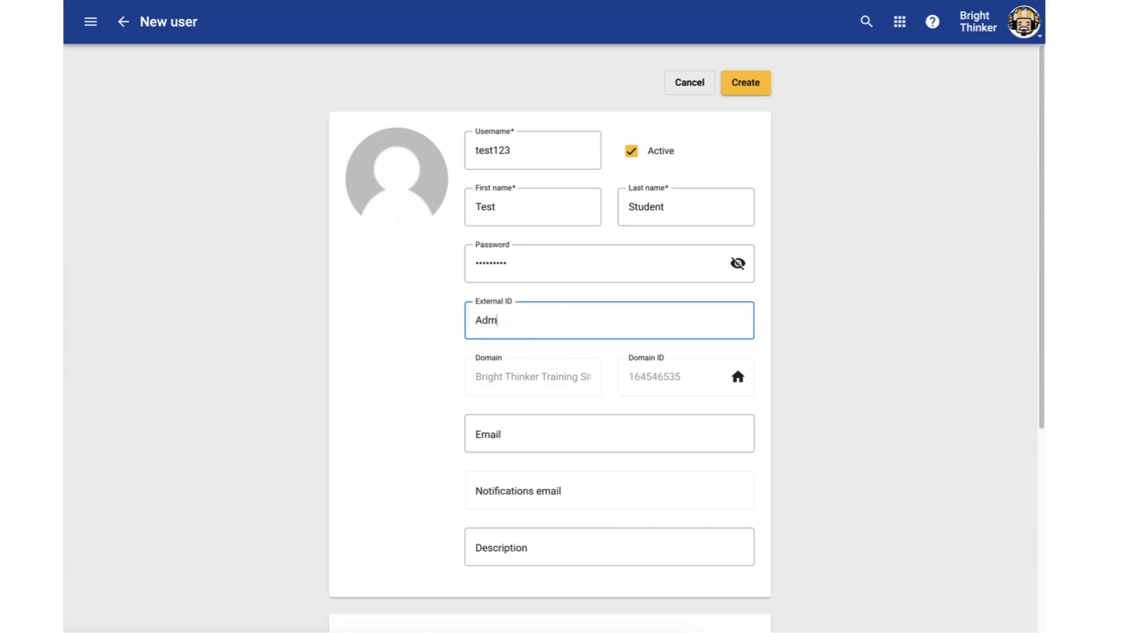
pyautogui.write('trator')
pyautogui.hotkey('ctrl', 'a')
pyautogui.write('Teacher')
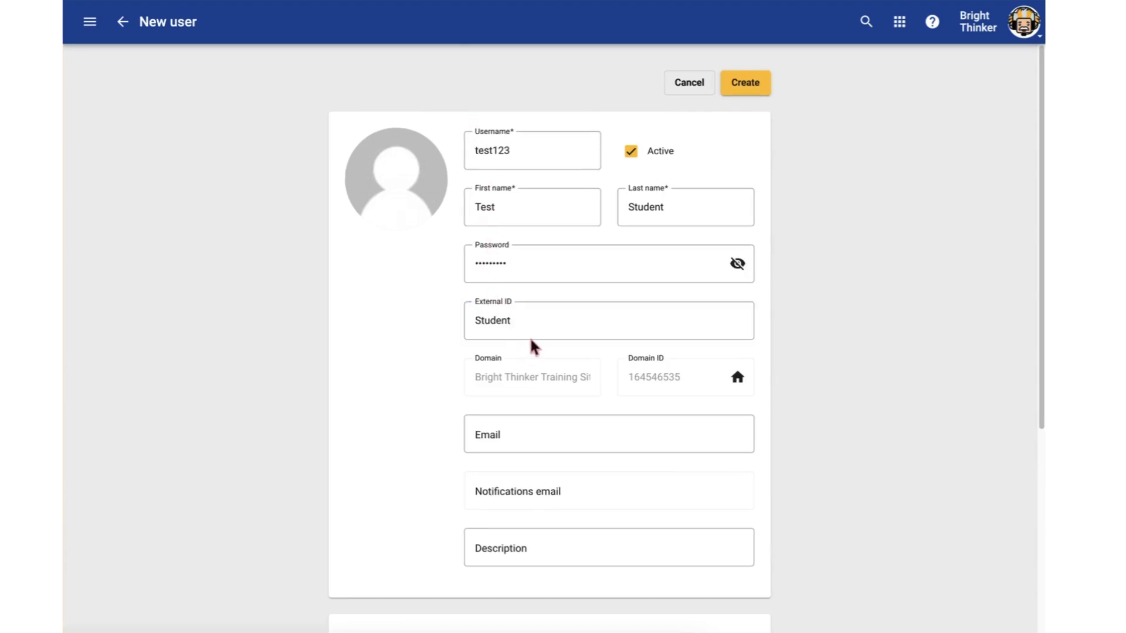
pyautogui.click(527, 316)
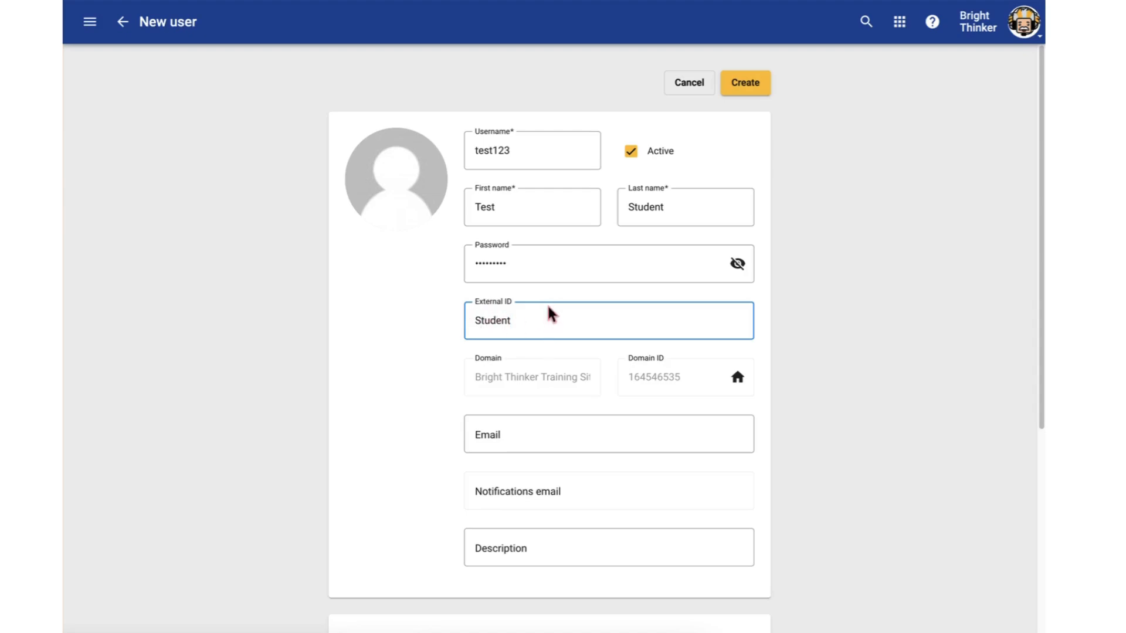
pyautogui.moveTo(533, 322); pyautogui.dragTo(462, 330)
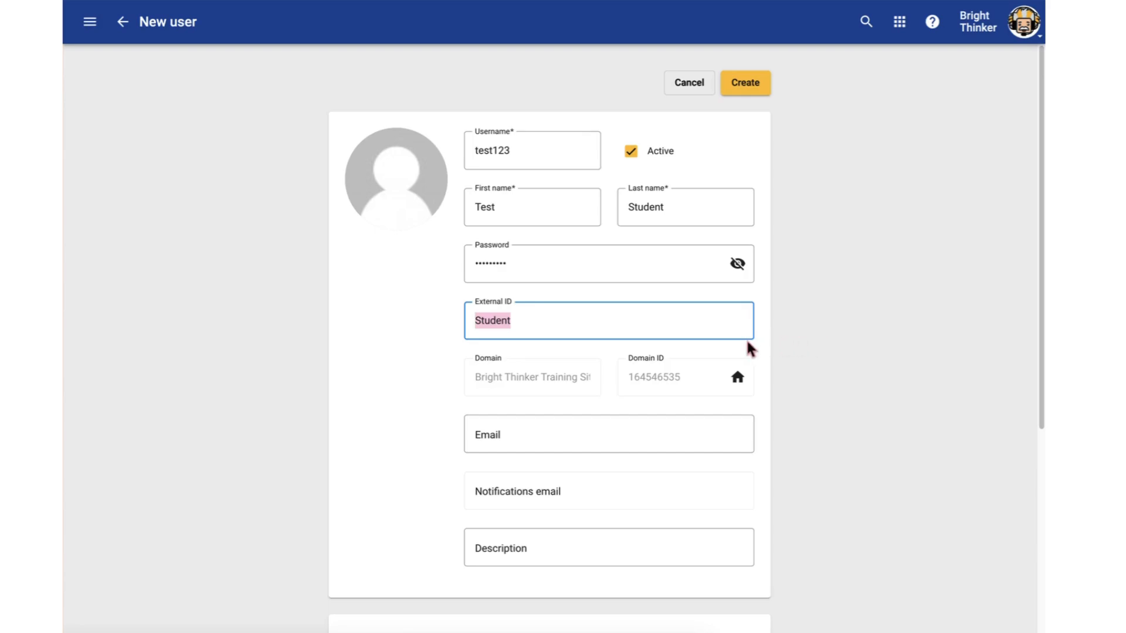
pyautogui.click(772, 346)
# Review the optional email field and the Accommodations settings, including the choices for limiting multiple-choice options
pyautogui.click(517, 437)
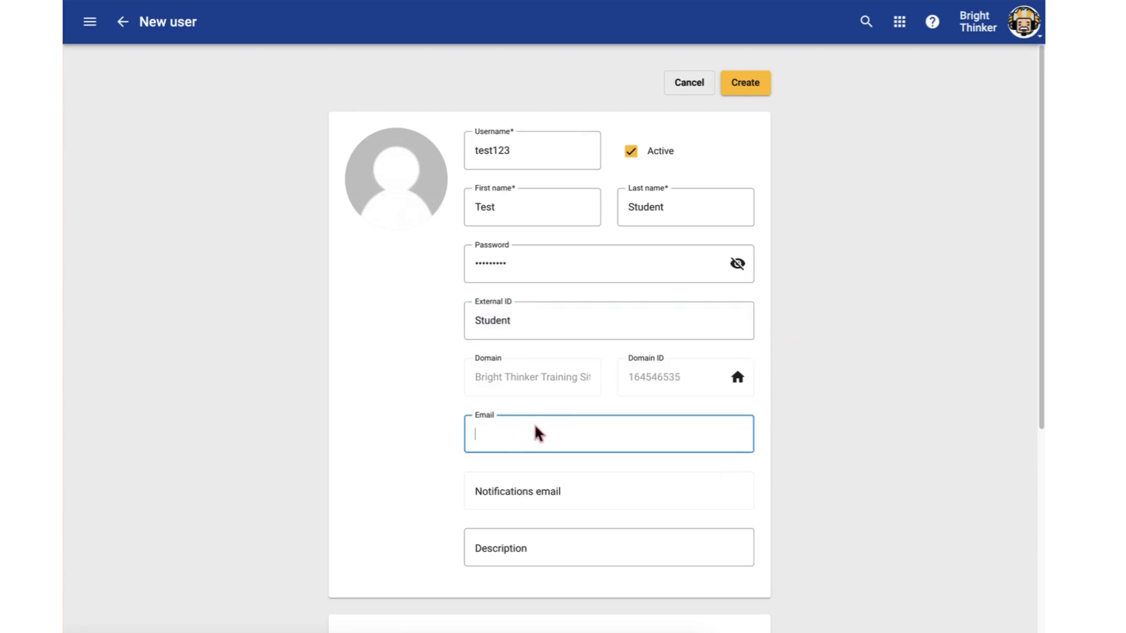
pyautogui.scroll(-2, 534, 429)
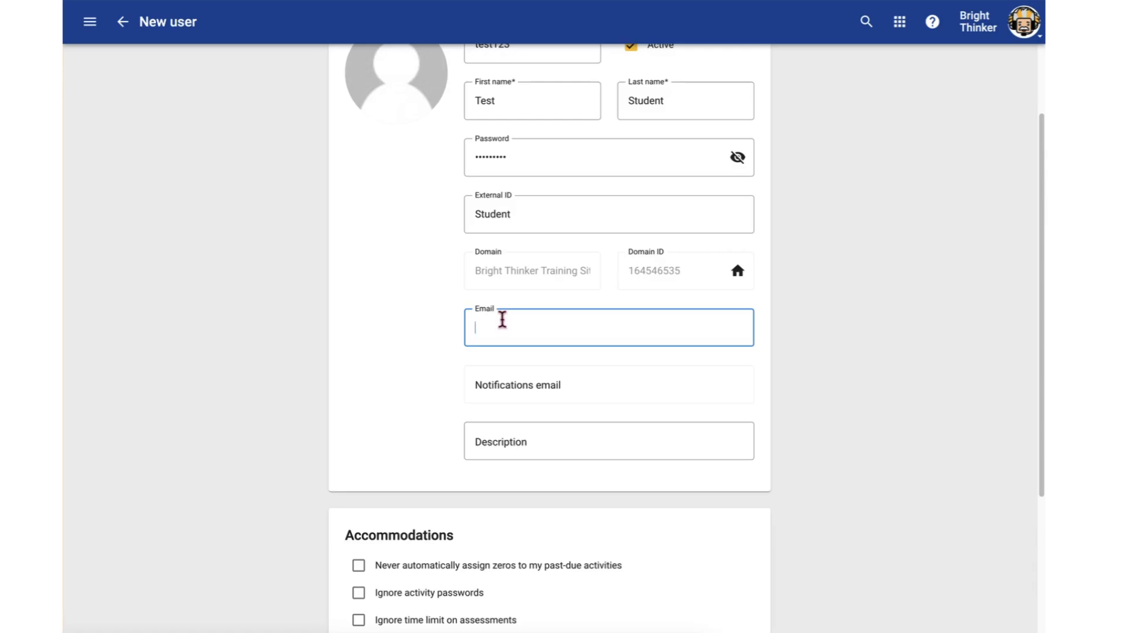
pyautogui.click(864, 340)
pyautogui.scroll(-2, 783, 340)
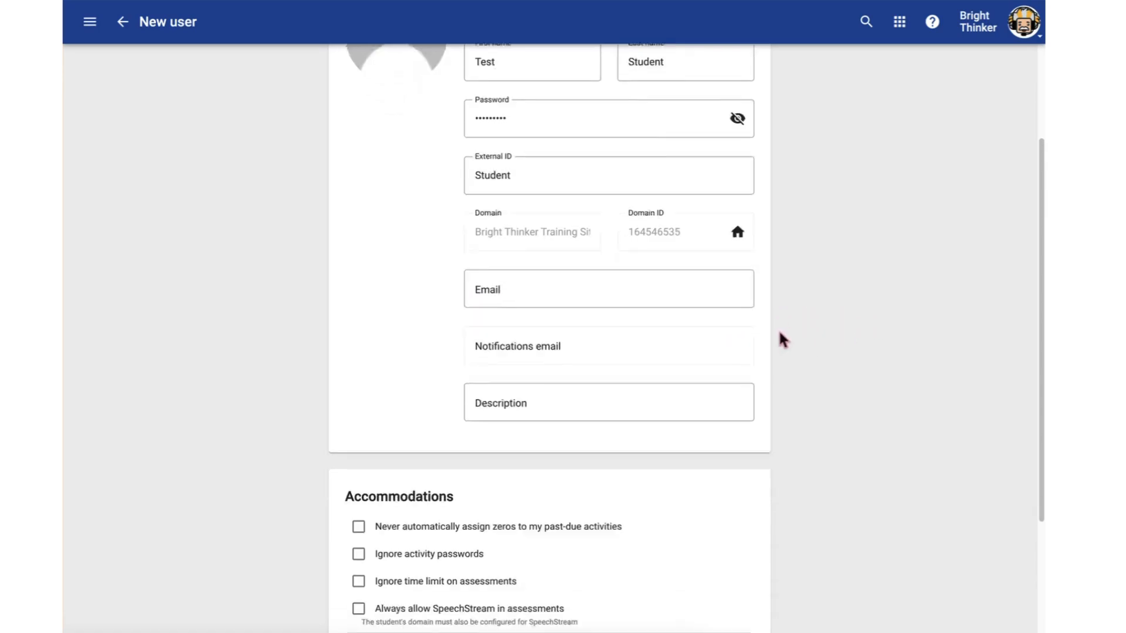
pyautogui.scroll(-5, 779, 333)
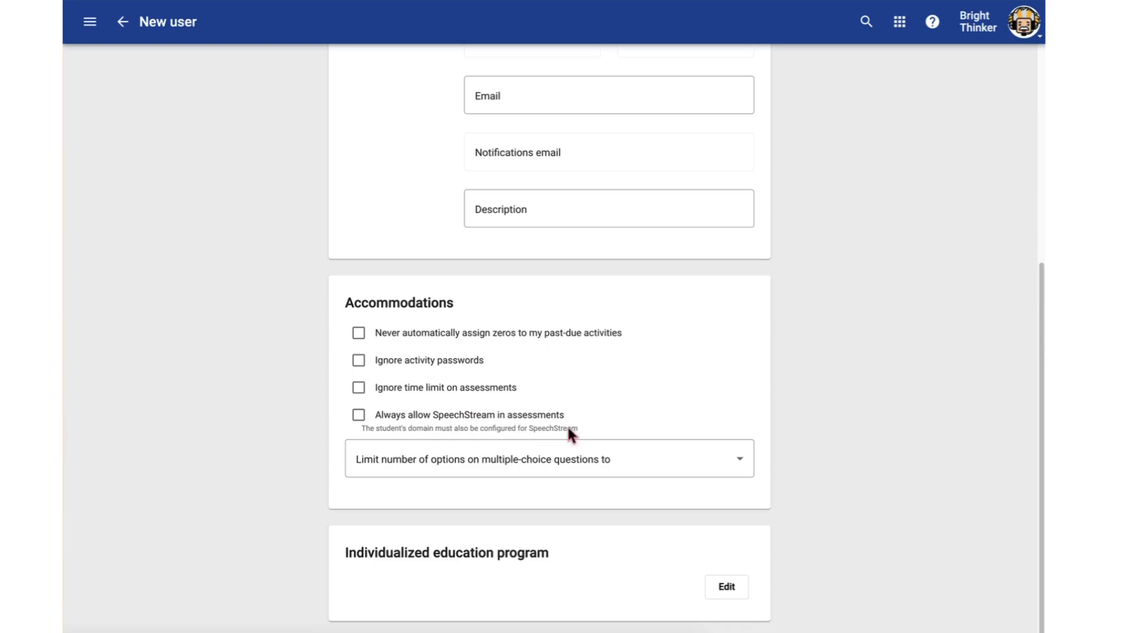
pyautogui.click(635, 468)
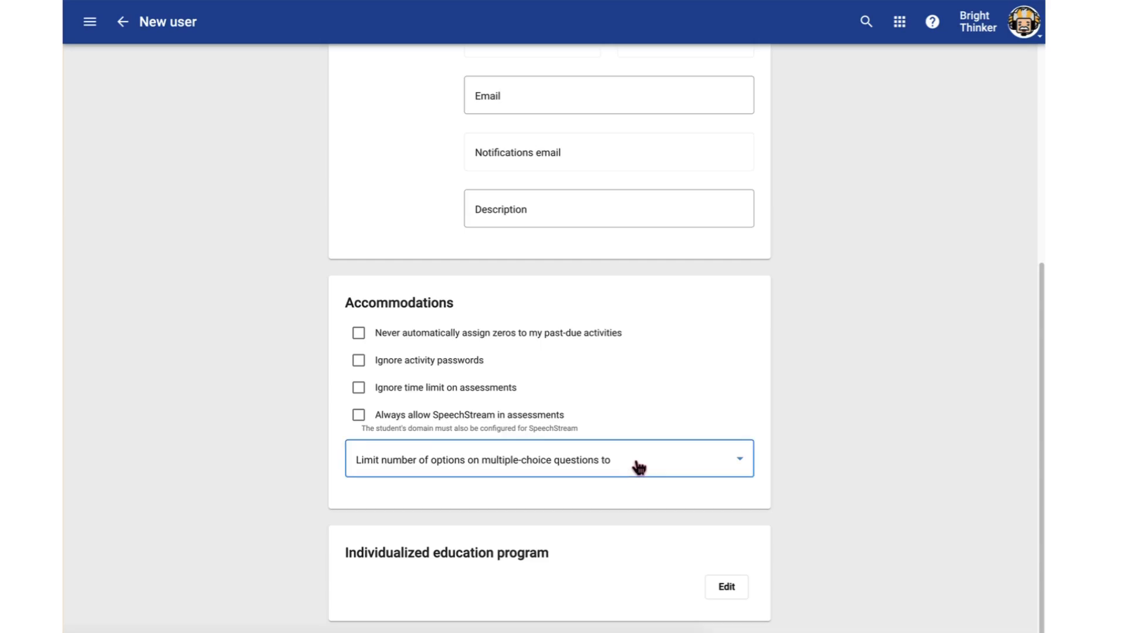
pyautogui.click(861, 432)
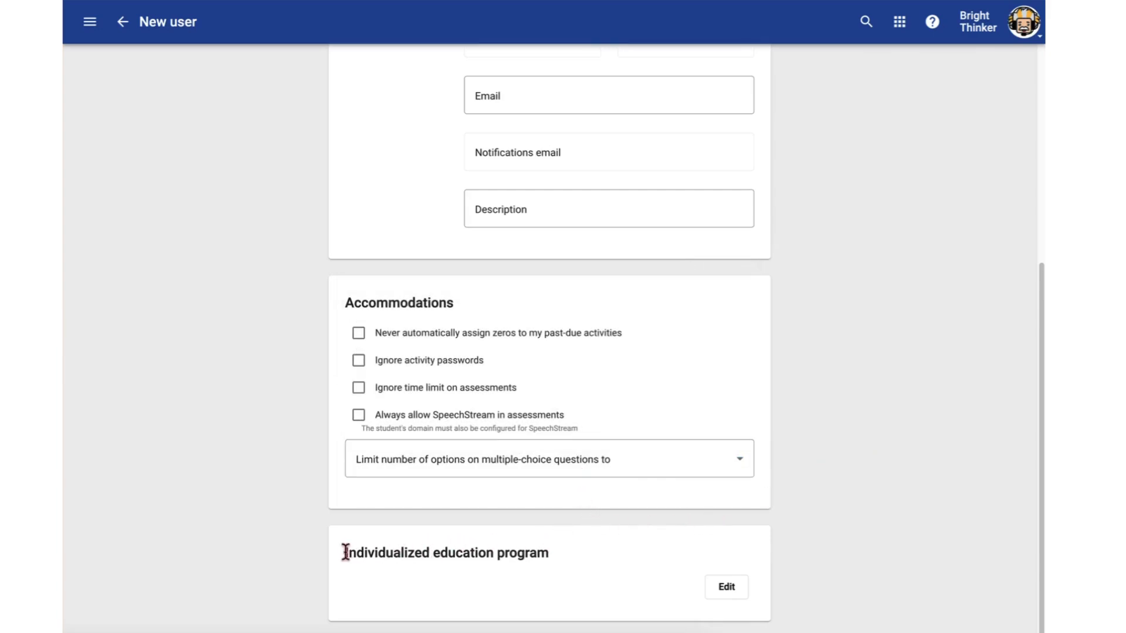
# Open the Individualized education program section for editing and examine its notes, file and URL fields
pyautogui.moveTo(345, 552); pyautogui.dragTo(555, 554)
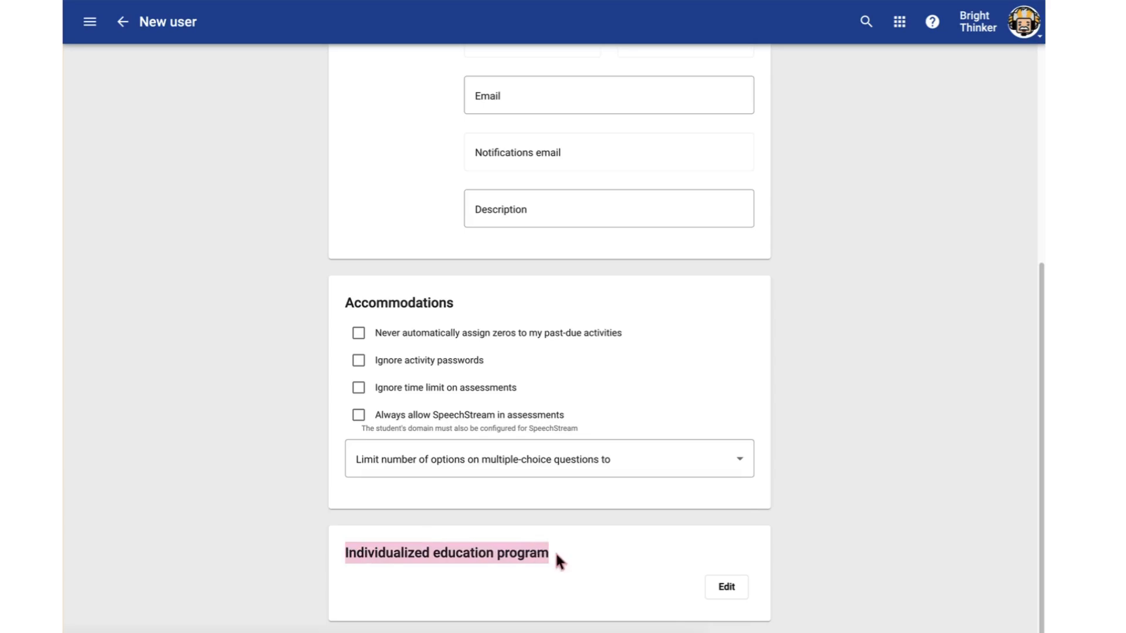
pyautogui.click(633, 540)
pyautogui.click(727, 587)
pyautogui.scroll(-3, 783, 528)
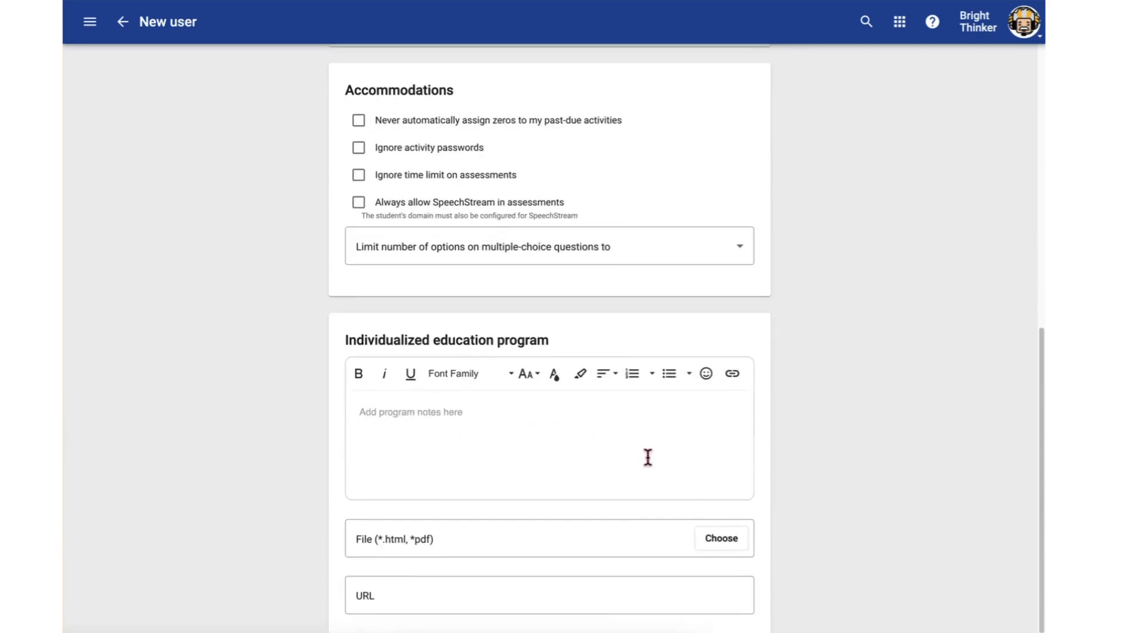
pyautogui.click(495, 442)
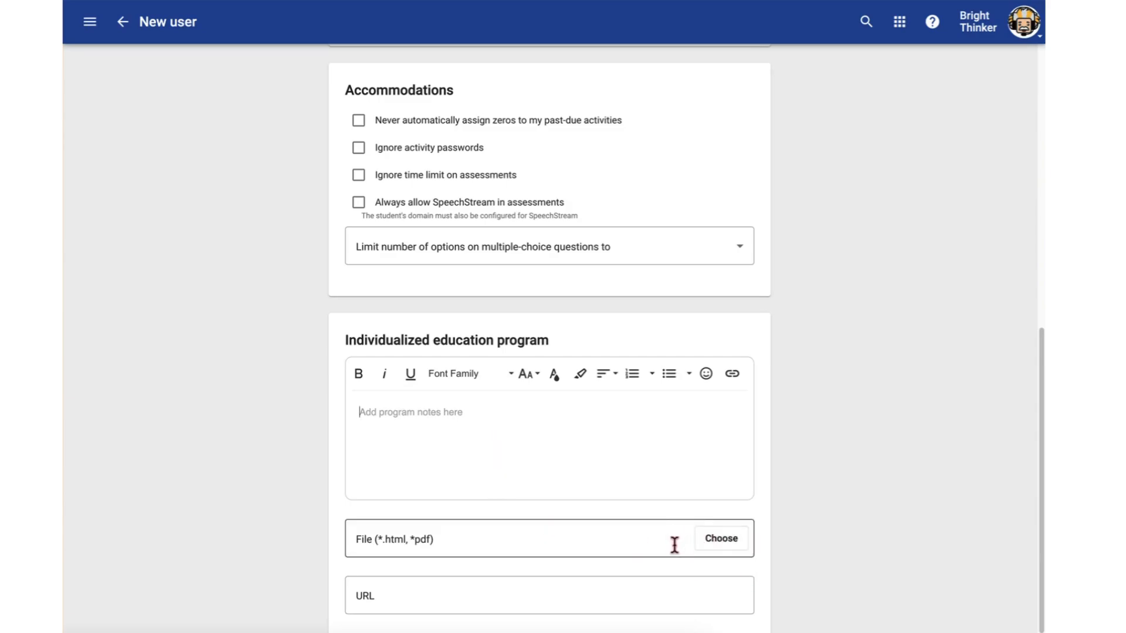
pyautogui.click(576, 608)
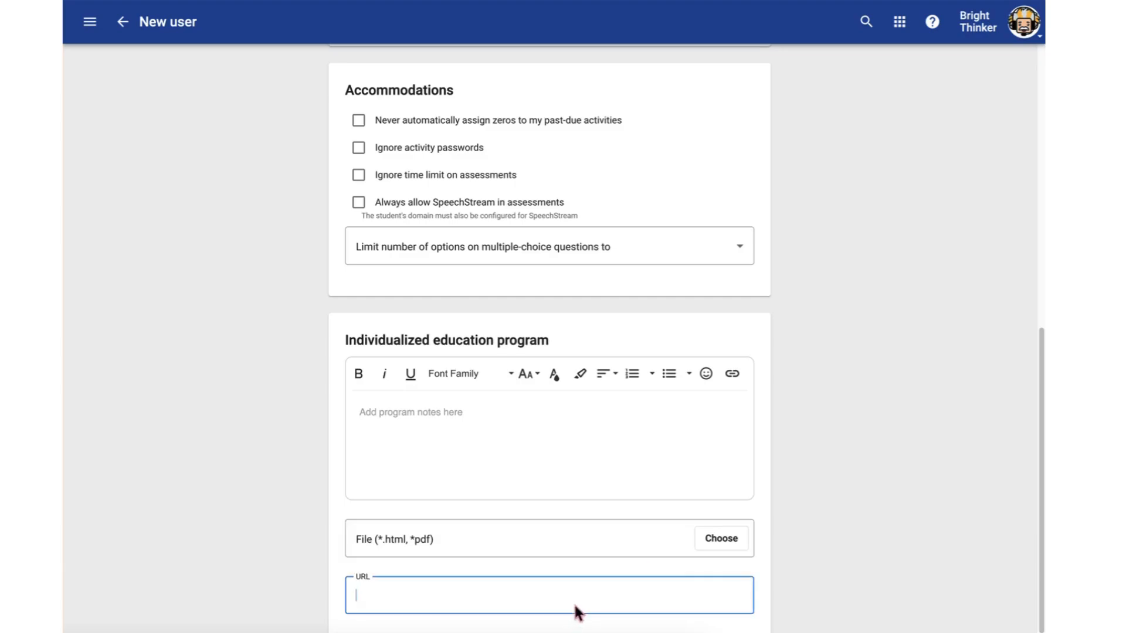
pyautogui.click(839, 522)
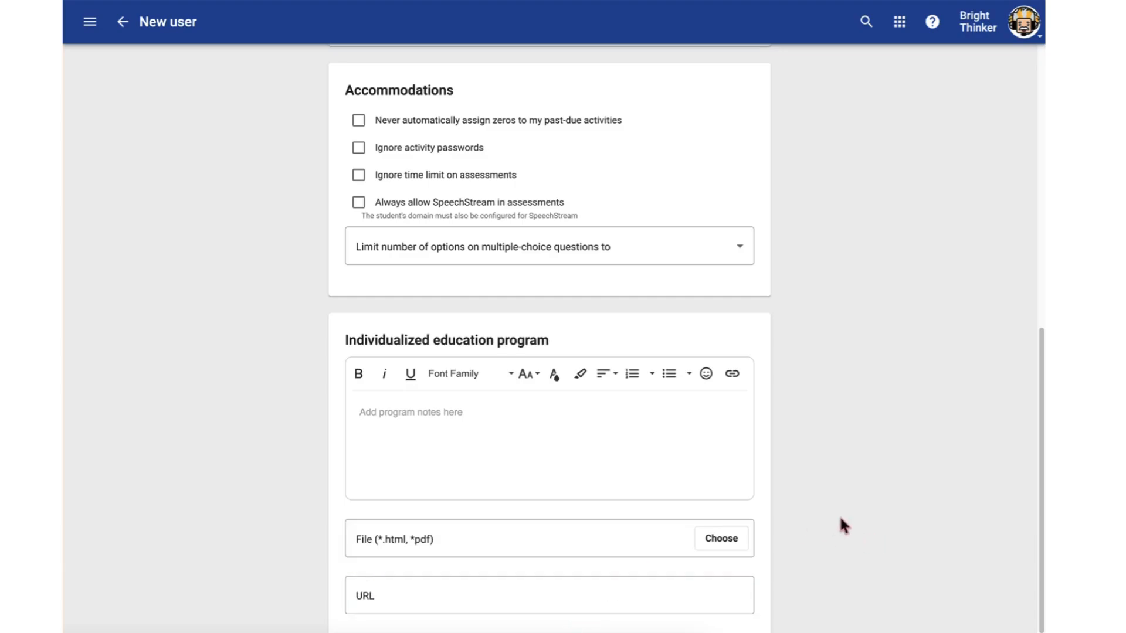
# Create the user with the details entered in the form
pyautogui.scroll(-1, 838, 522)
pyautogui.scroll(10, 821, 519)
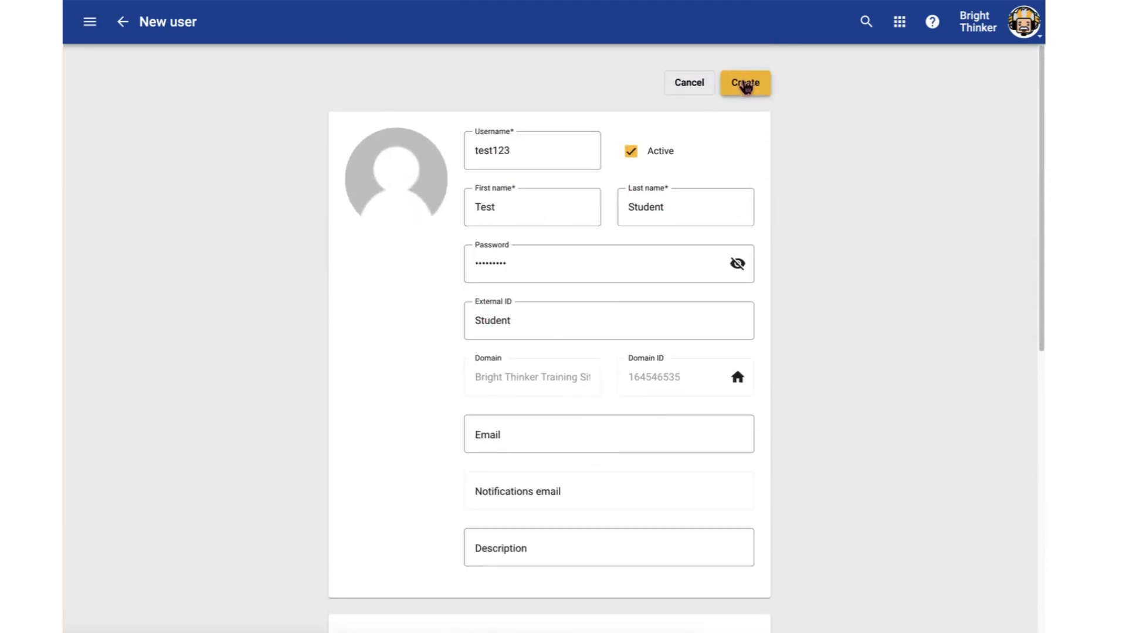
pyautogui.click(745, 84)
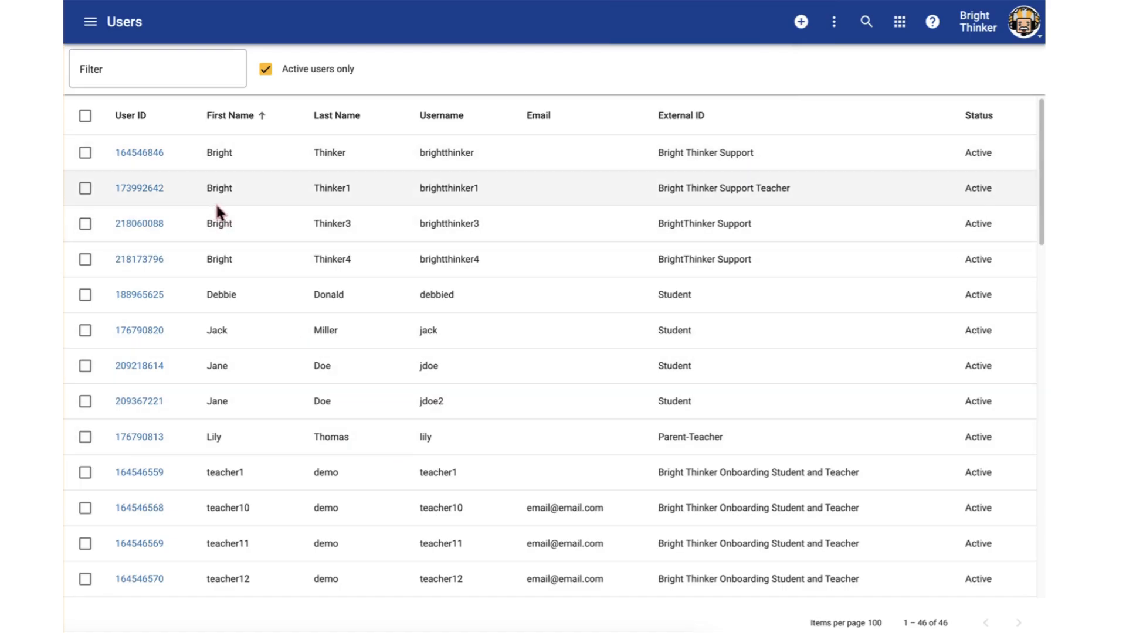
# Filter the Users list by "test" to find the new account
pyautogui.scroll(-13, 299, 256)
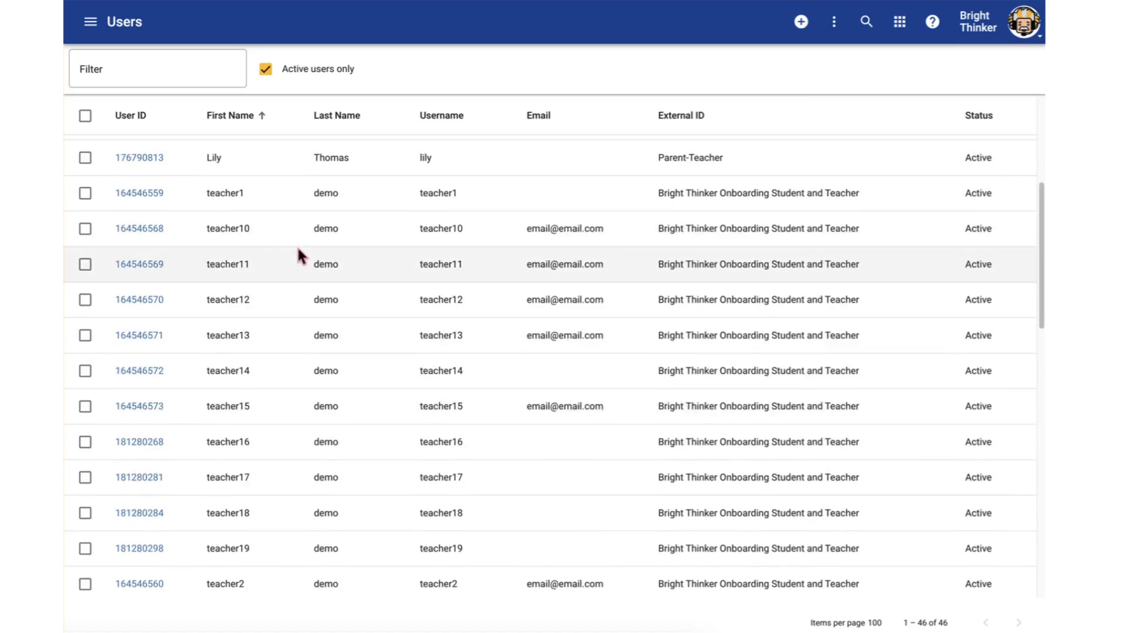
pyautogui.click(167, 70)
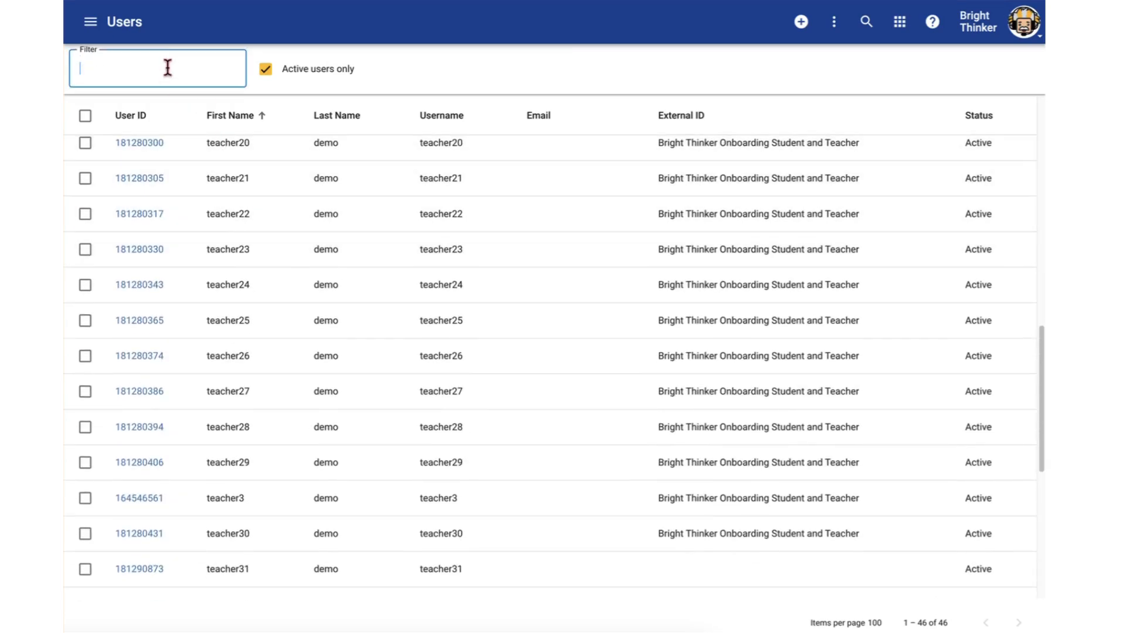
pyautogui.write('test')
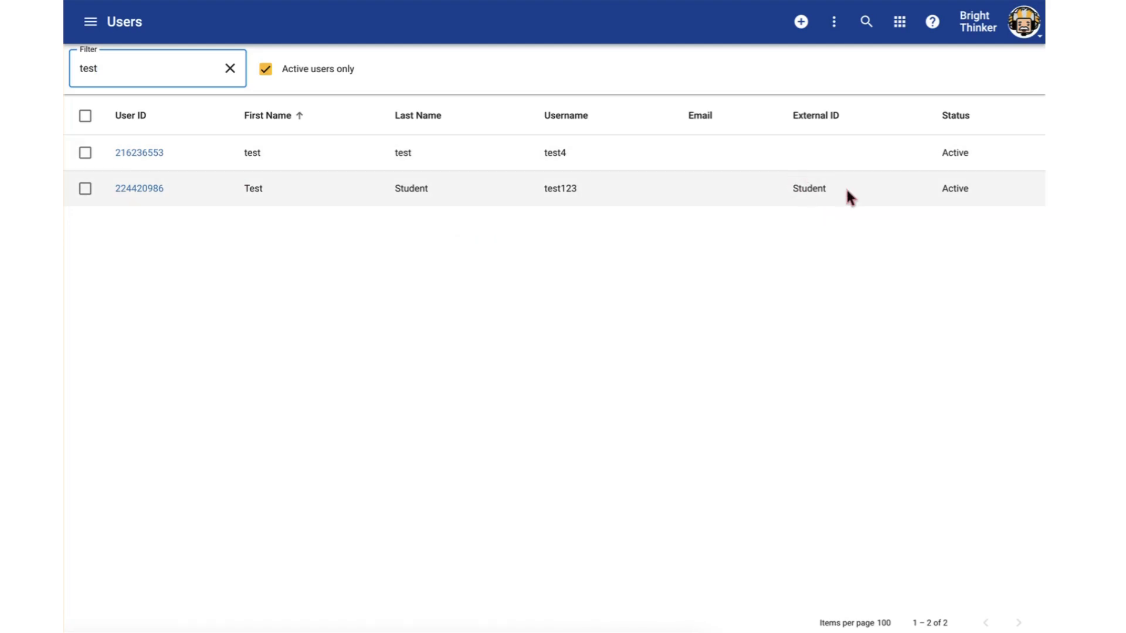
# Filter the Users list by "student" instead, and clear the filter to list all active users
pyautogui.click(230, 68)
pyautogui.write('studew')
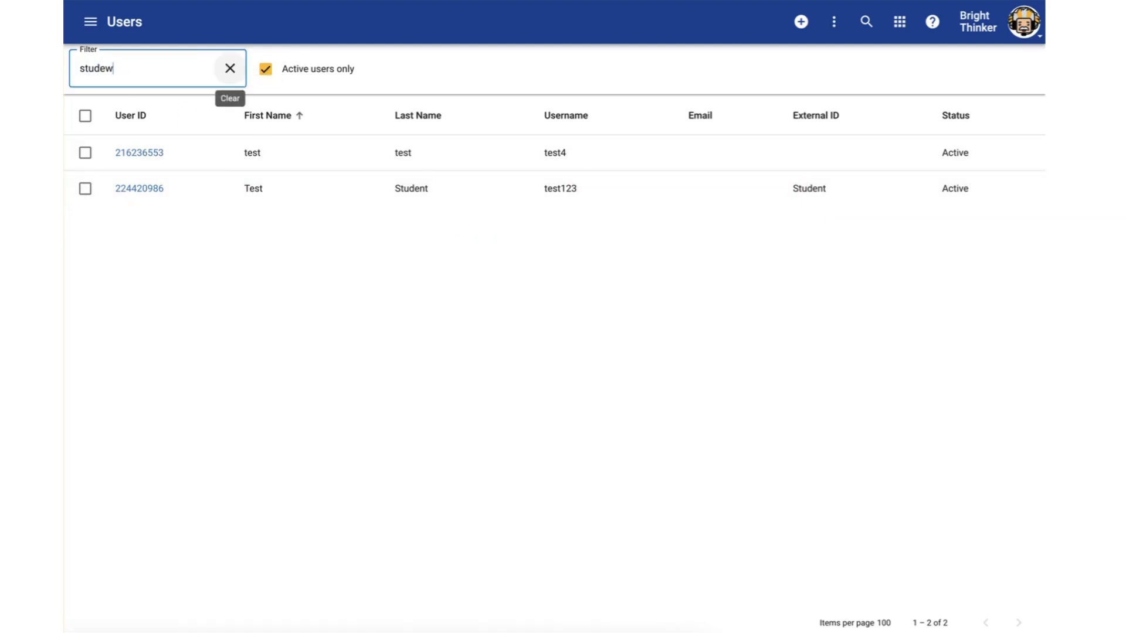
pyautogui.write('net')
pyautogui.press('BackSpace')
pyautogui.press('BackSpace')
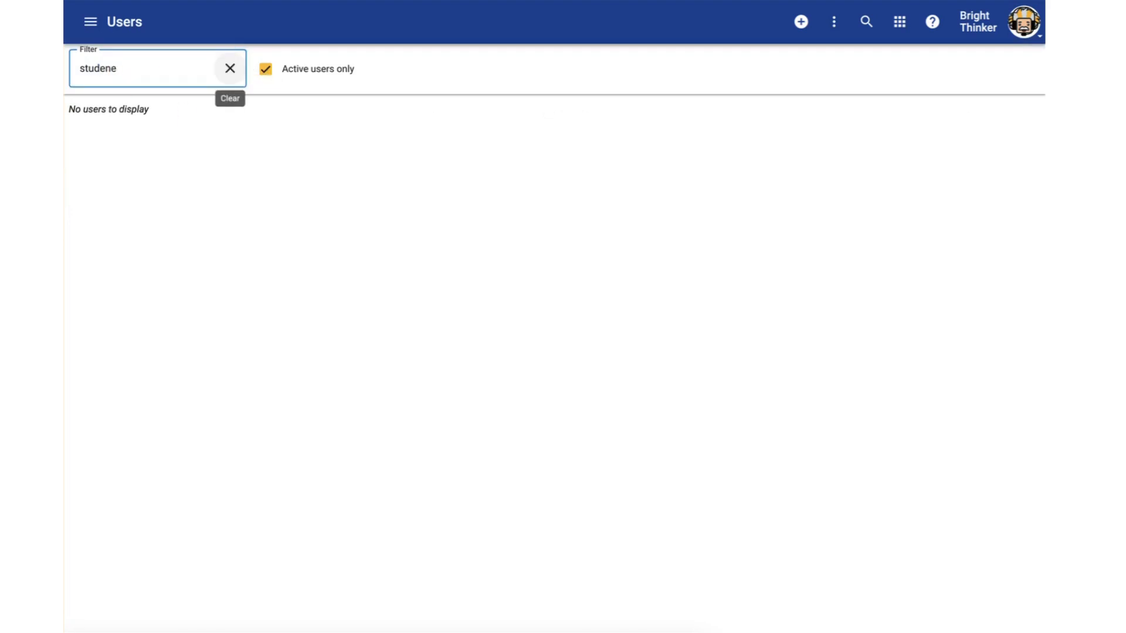
pyautogui.write('t')
pyautogui.click(230, 67)
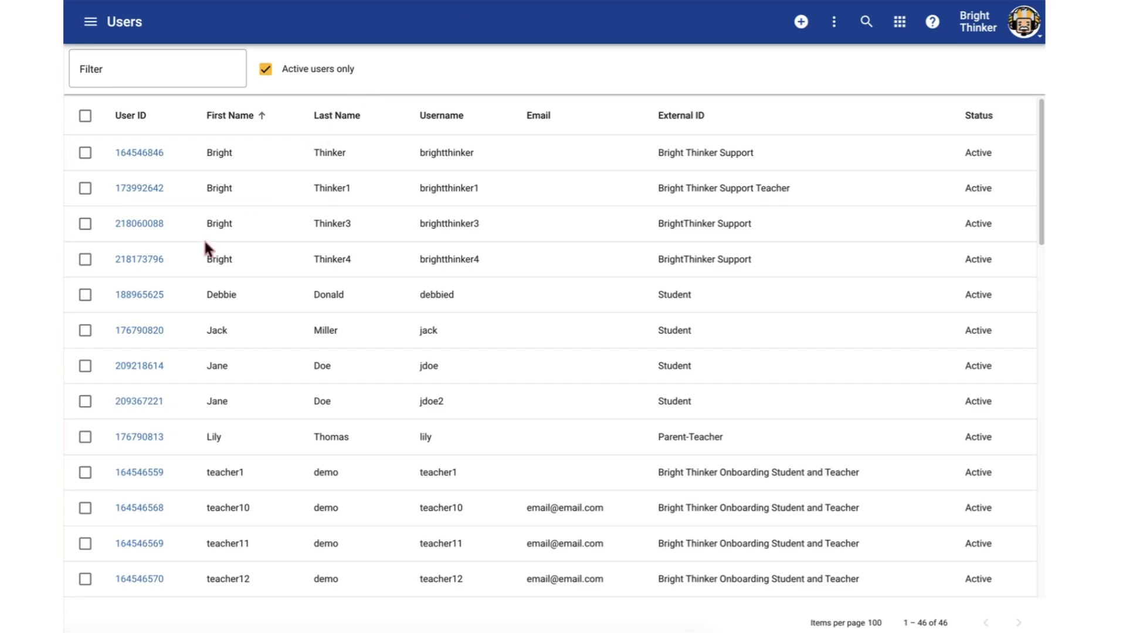
# Open the brightthinker4 account, examine its password, lockout and feature settings options, and return to the Users list
pyautogui.click(141, 266)
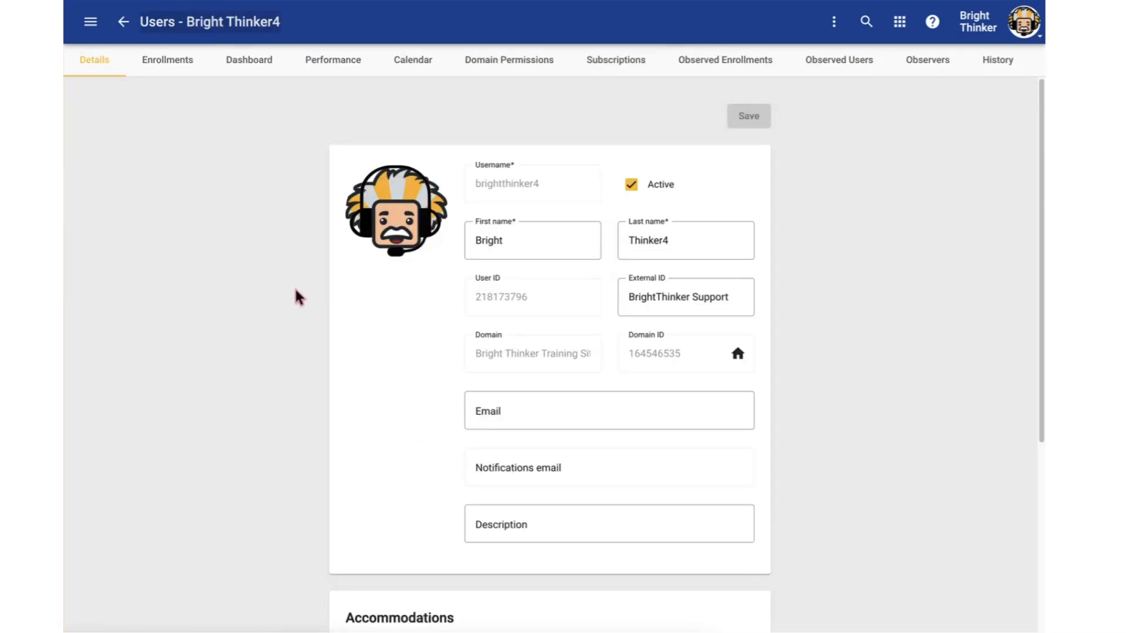
pyautogui.click(832, 23)
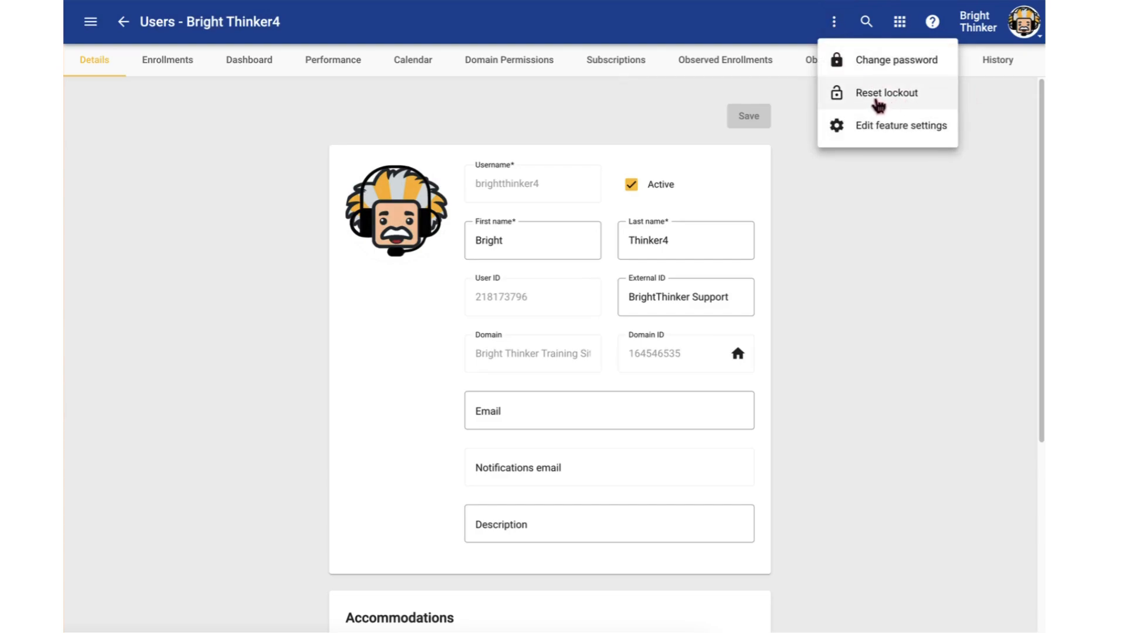
pyautogui.click(846, 256)
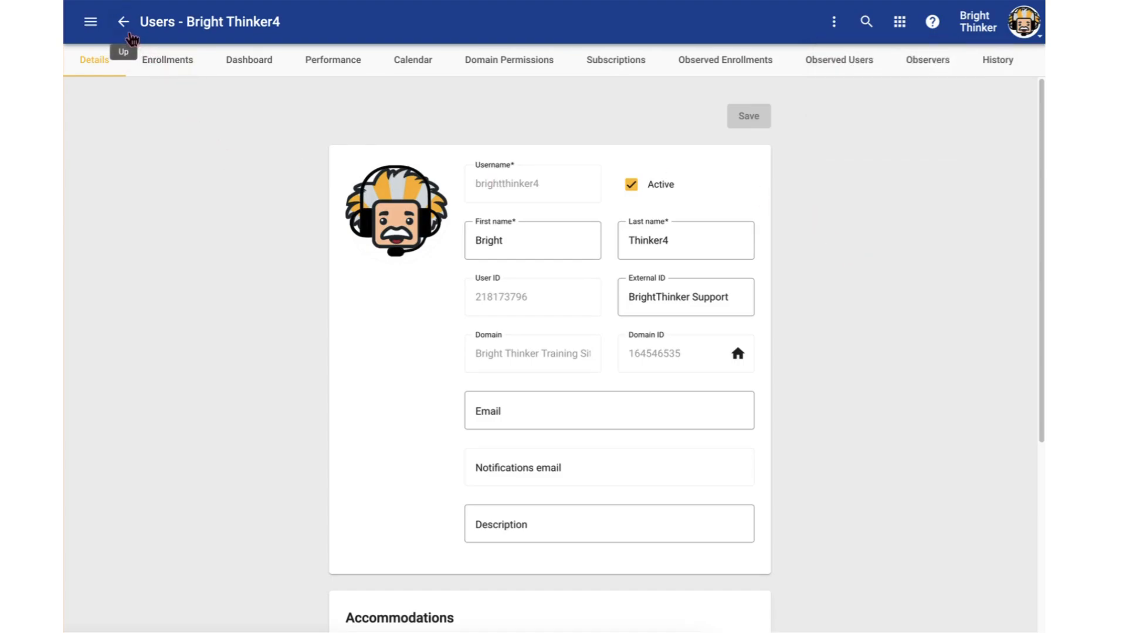
pyautogui.click(124, 22)
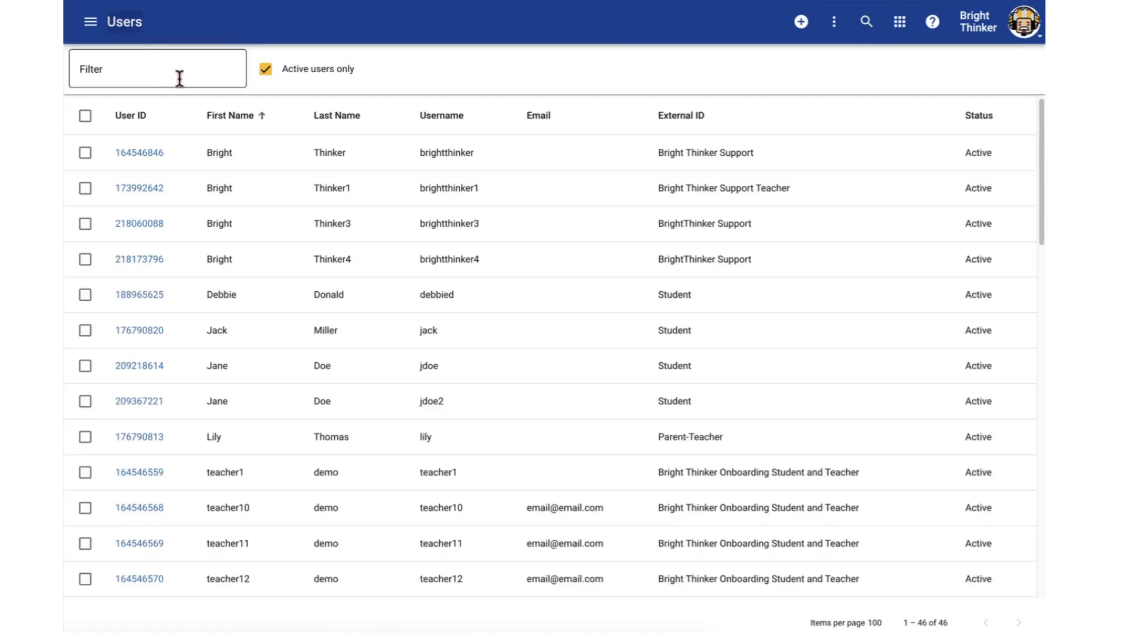
# Try deactivating the brightthinker4 account in its details, and return to the Users list without saving the change
pyautogui.click(144, 259)
pyautogui.moveTo(713, 191); pyautogui.dragTo(593, 186)
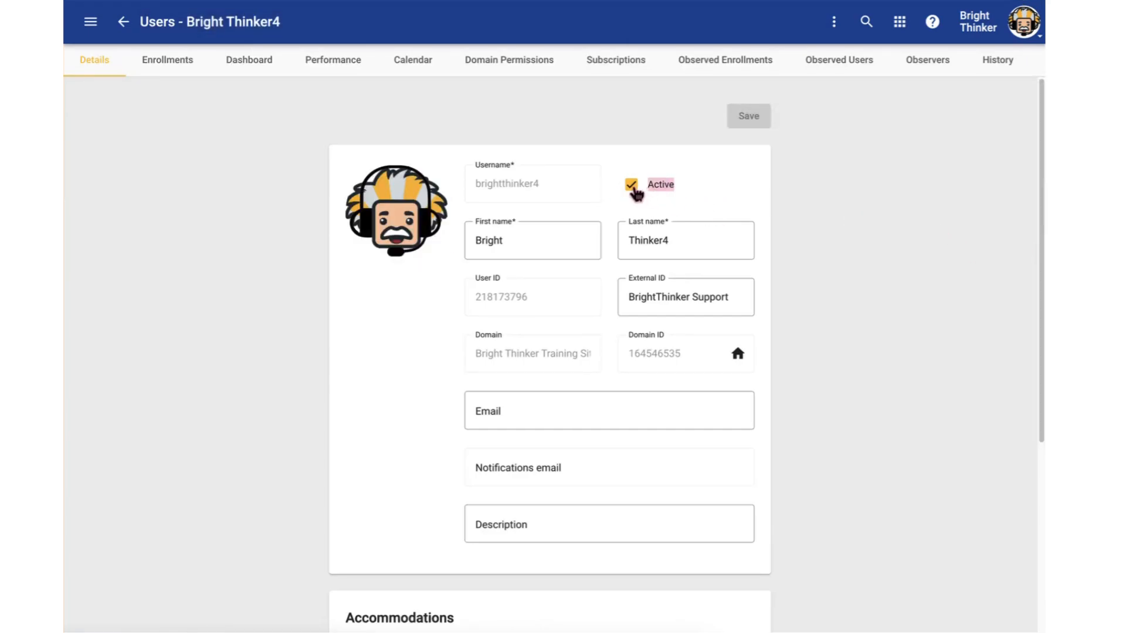
pyautogui.click(632, 188)
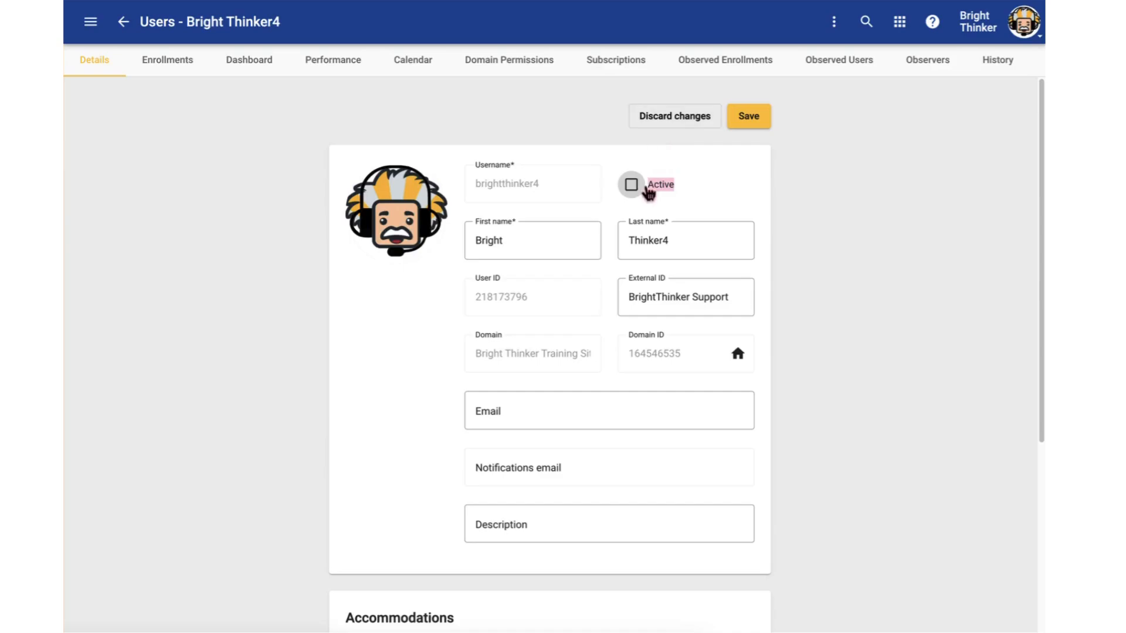
pyautogui.click(806, 167)
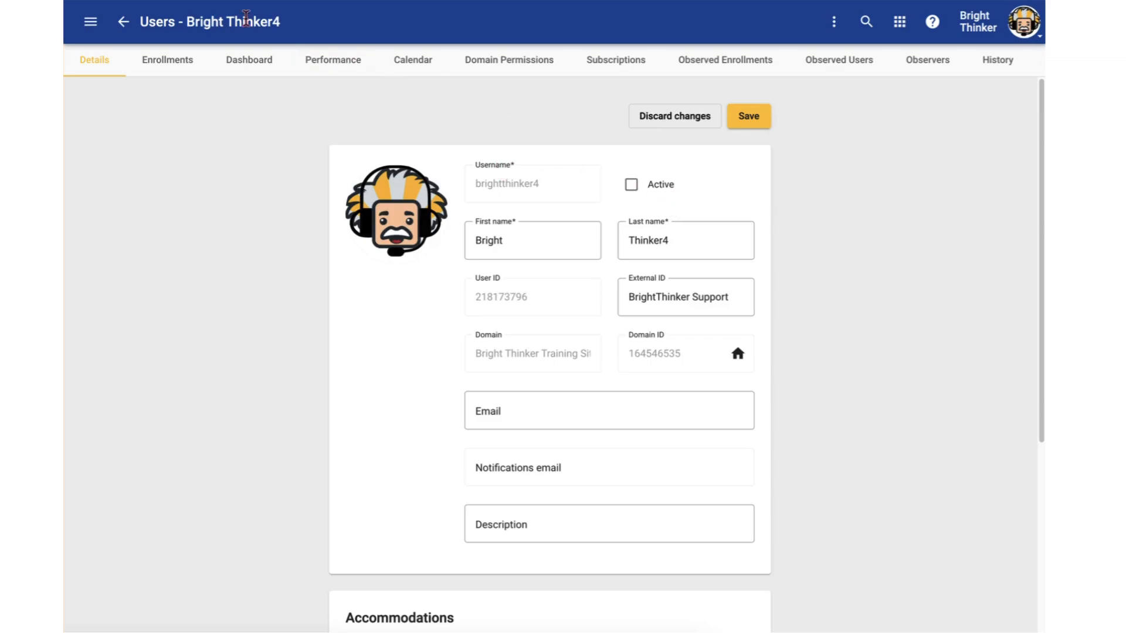
pyautogui.click(123, 22)
pyautogui.click(681, 358)
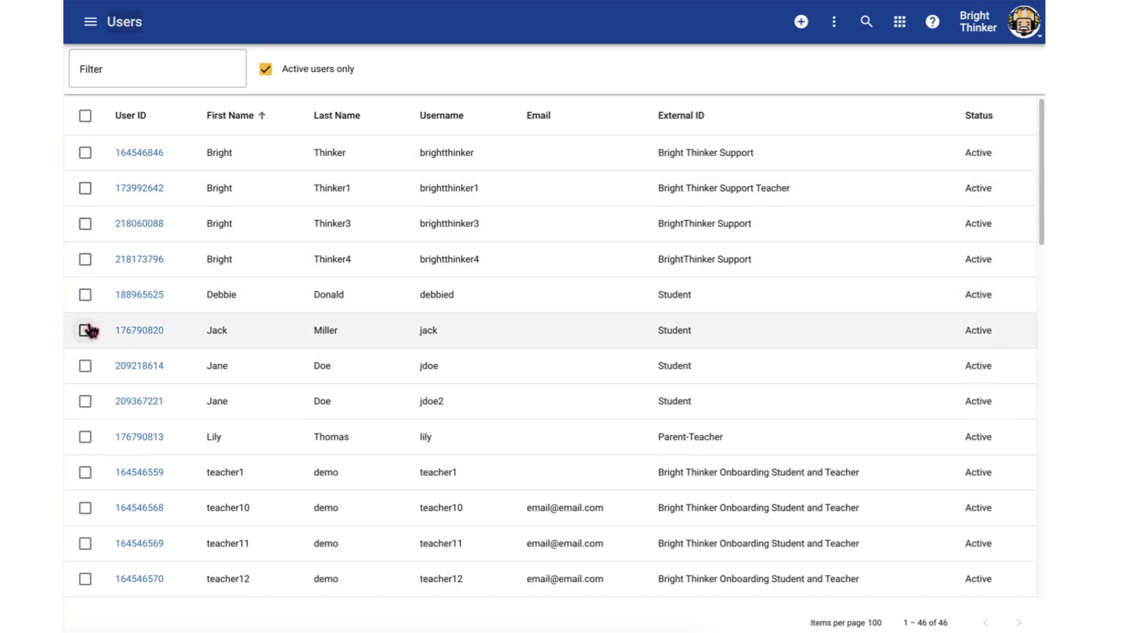
# Try a bulk update of brightthinker3, brightthinker4 and the account listed below them to Inactive status, cancelling before it is applied
pyautogui.click(85, 224)
pyautogui.click(85, 259)
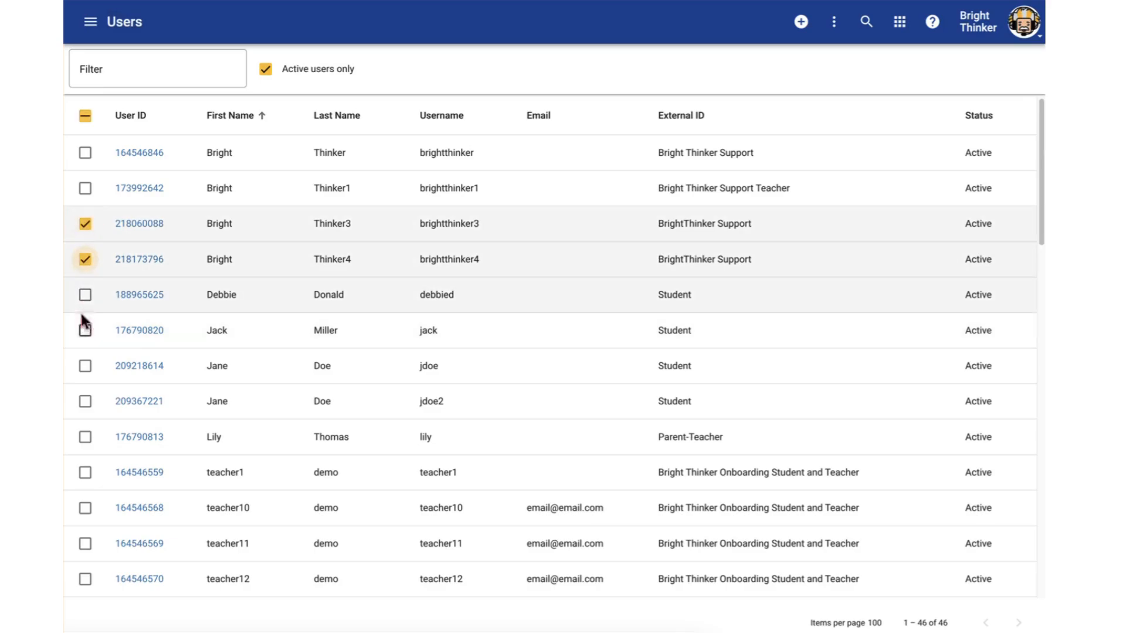
pyautogui.click(85, 294)
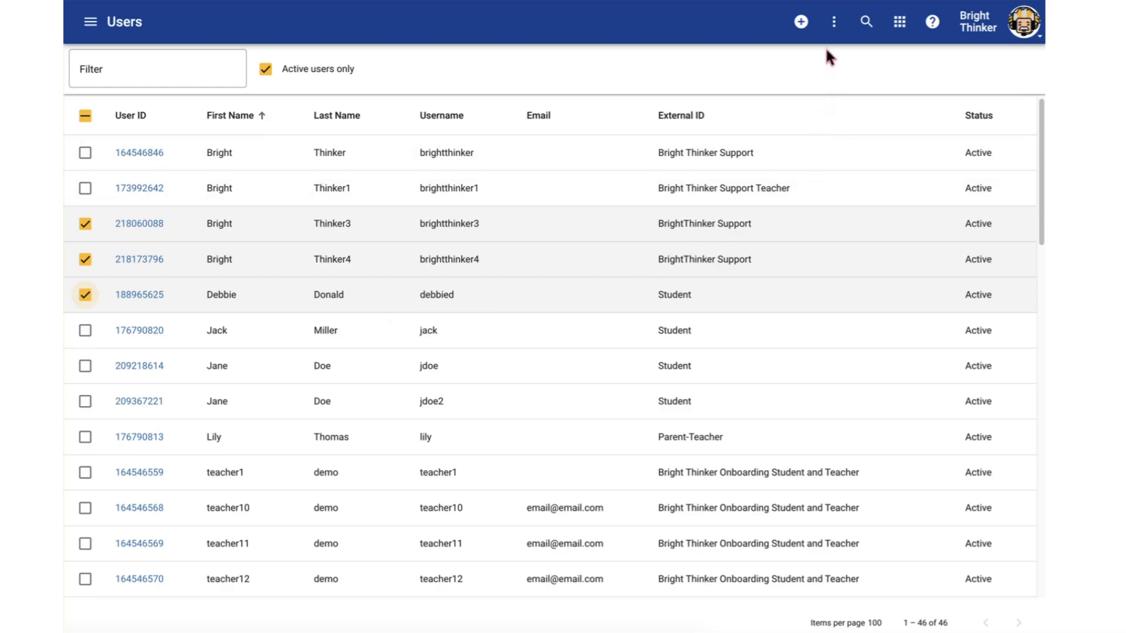
pyautogui.click(834, 26)
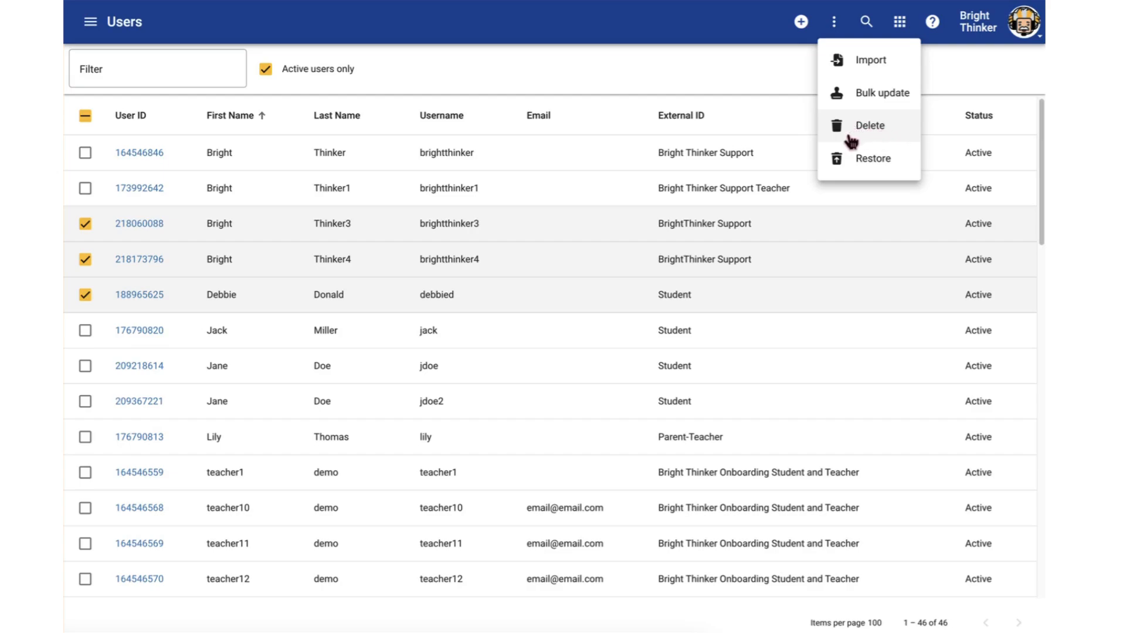
pyautogui.click(875, 95)
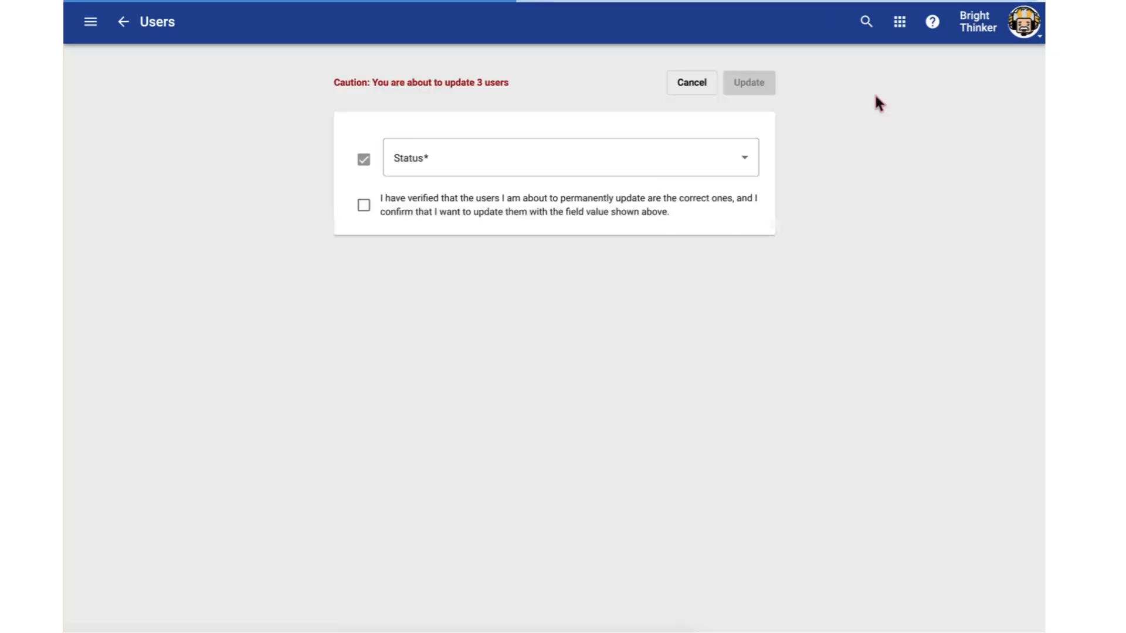
pyautogui.click(440, 163)
pyautogui.click(422, 242)
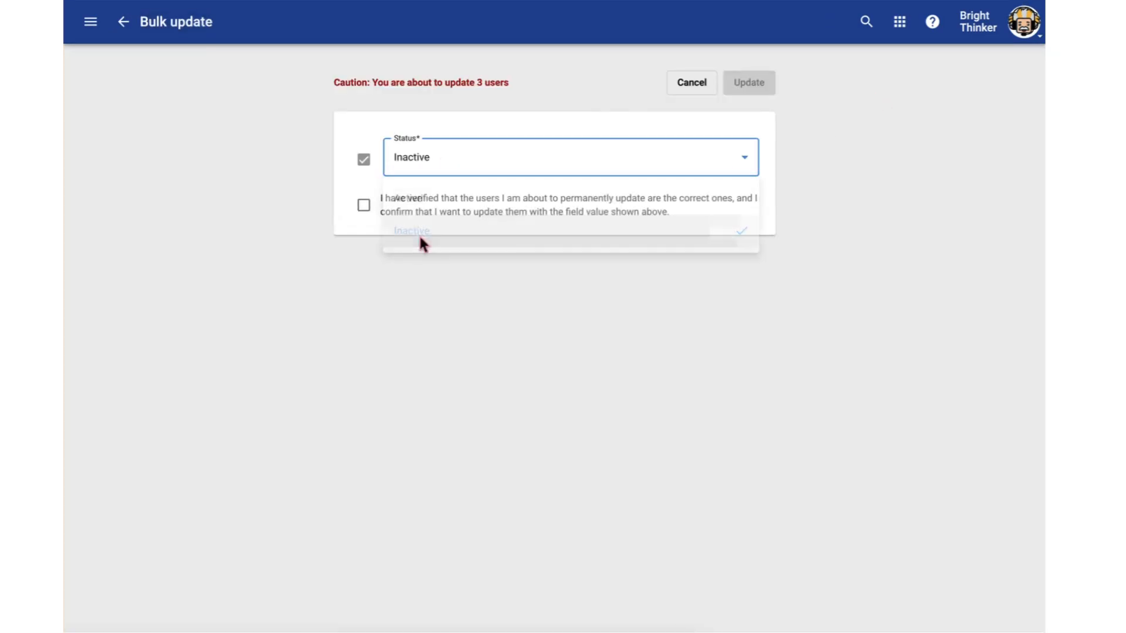
pyautogui.click(526, 212)
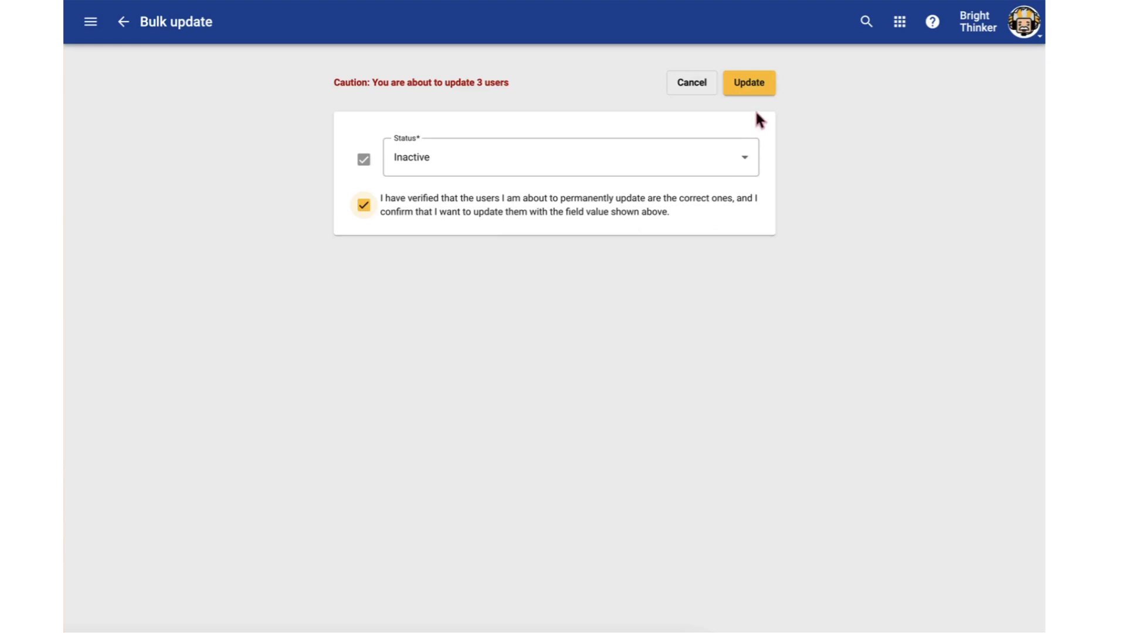
pyautogui.click(684, 92)
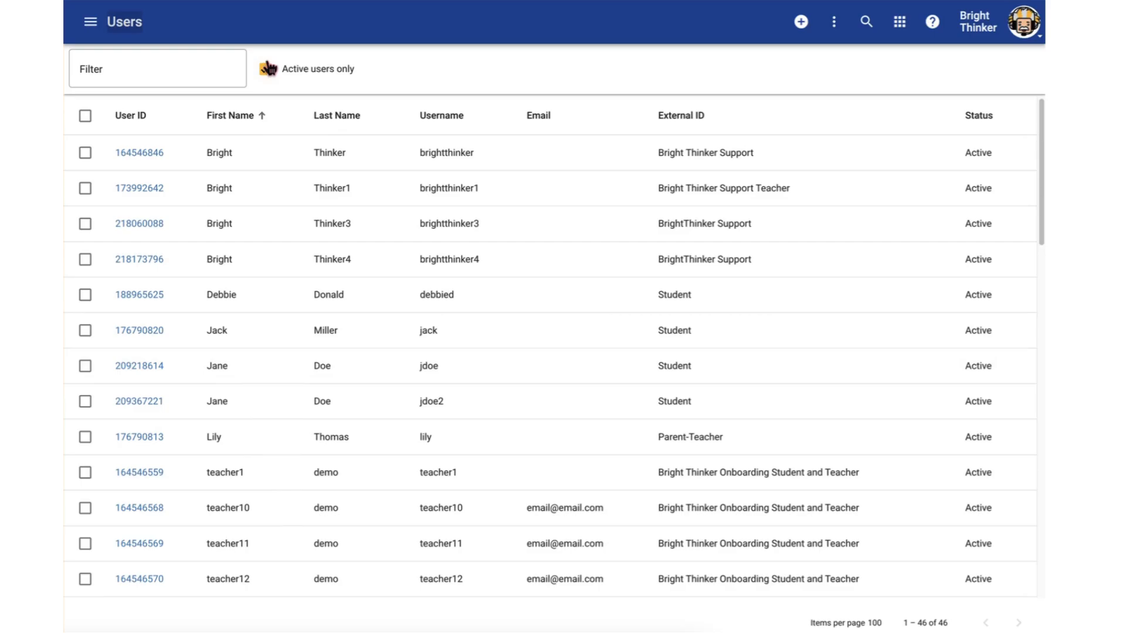
# Include inactive users in the list and bulk update the inactive account with username "test" to Active status
pyautogui.click(266, 71)
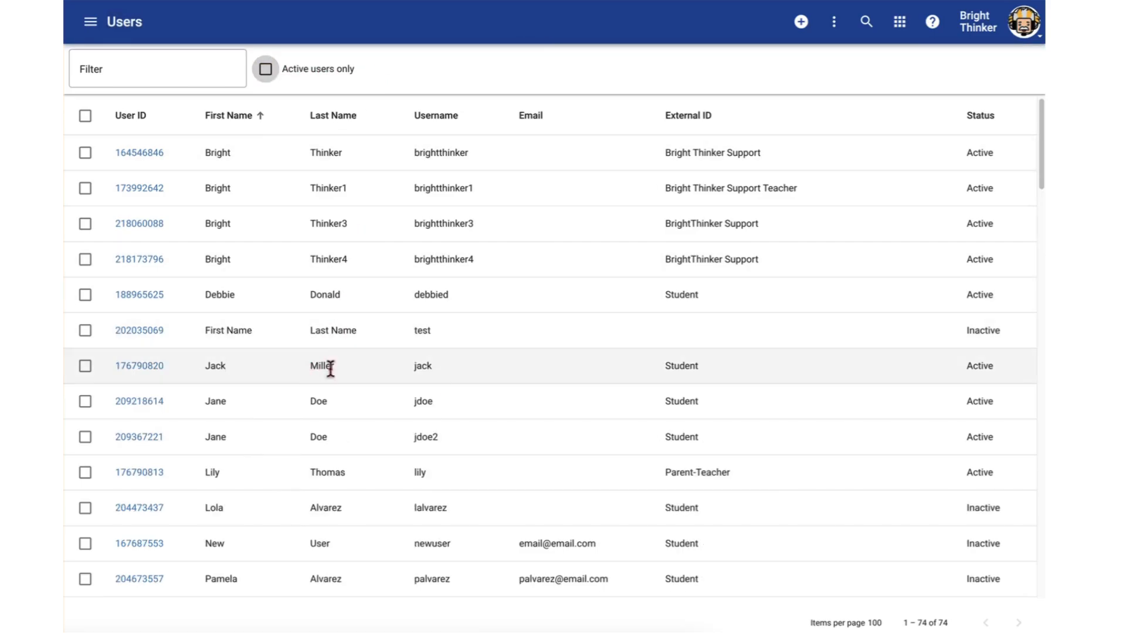
pyautogui.moveTo(1017, 327); pyautogui.dragTo(965, 330)
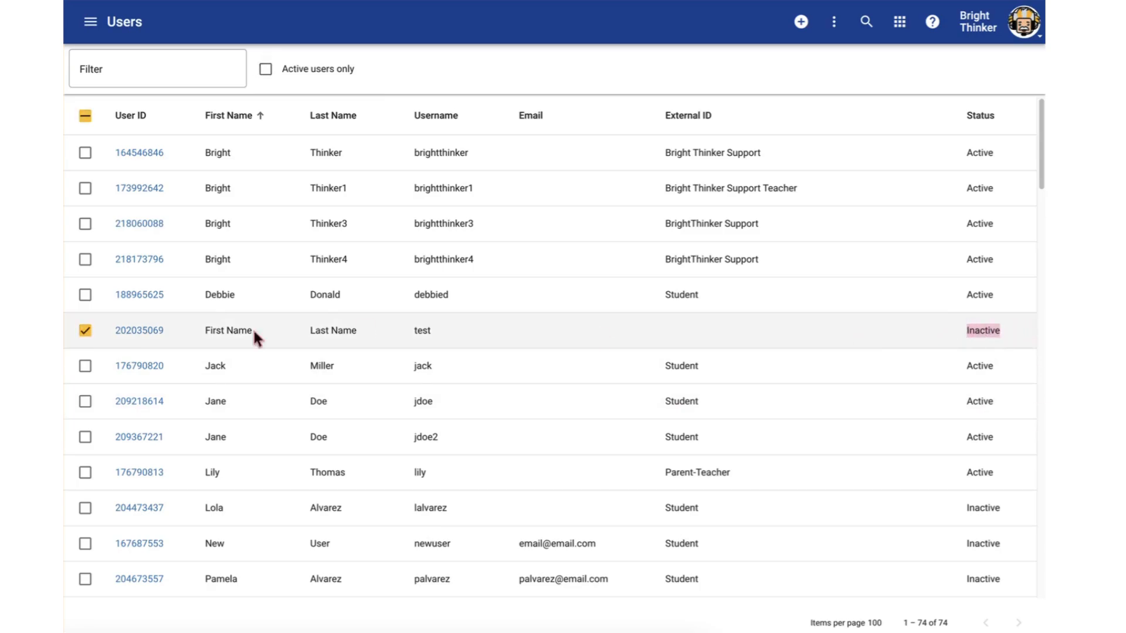
pyautogui.click(834, 22)
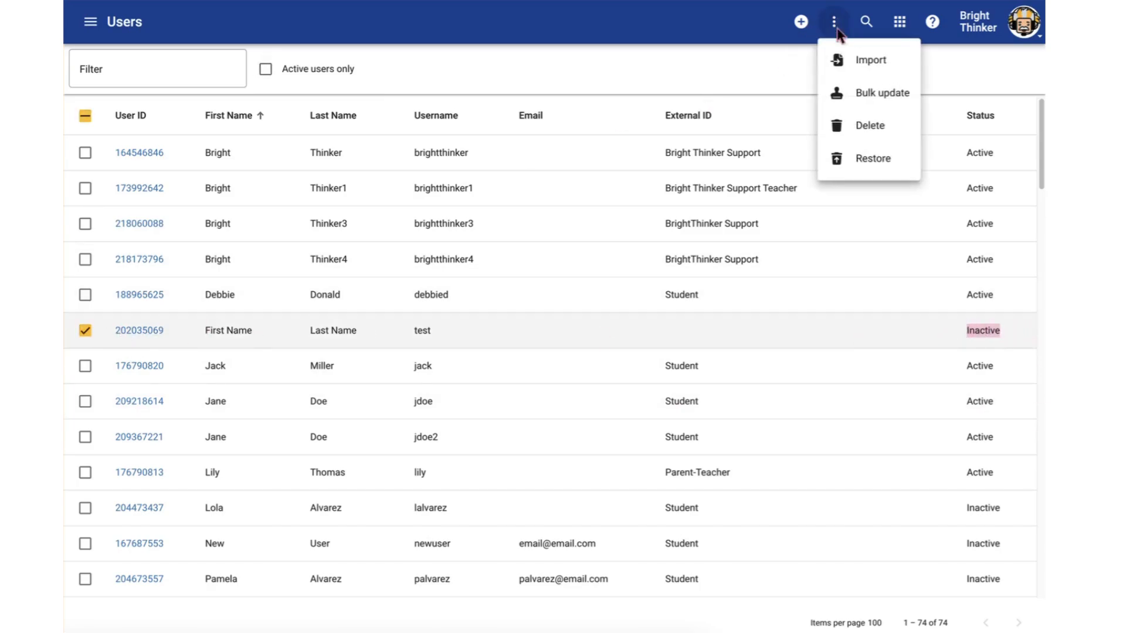
pyautogui.click(860, 94)
pyautogui.click(465, 154)
pyautogui.click(452, 196)
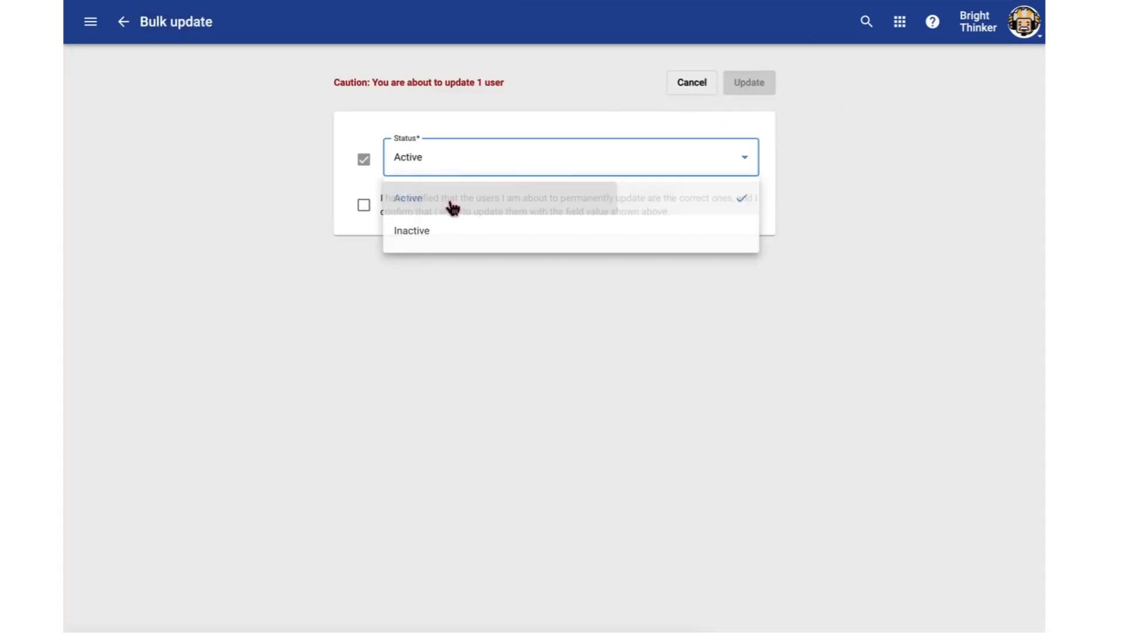
pyautogui.click(441, 216)
pyautogui.click(759, 88)
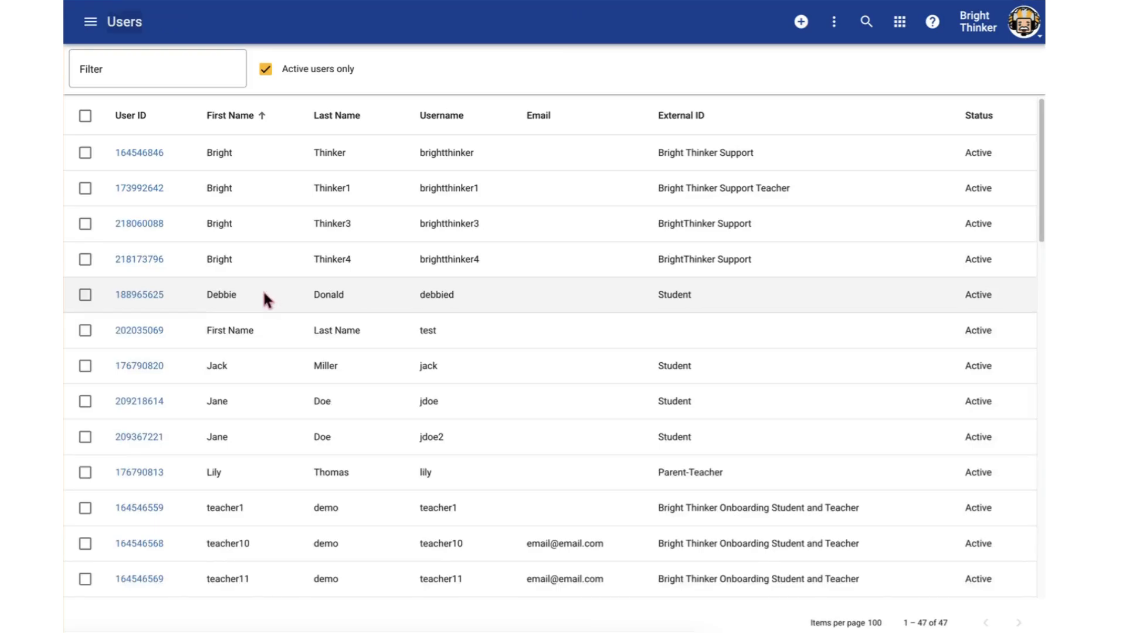
# Open the Courses list, review it with inactive courses included, and limit it to active courses again
pyautogui.click(89, 24)
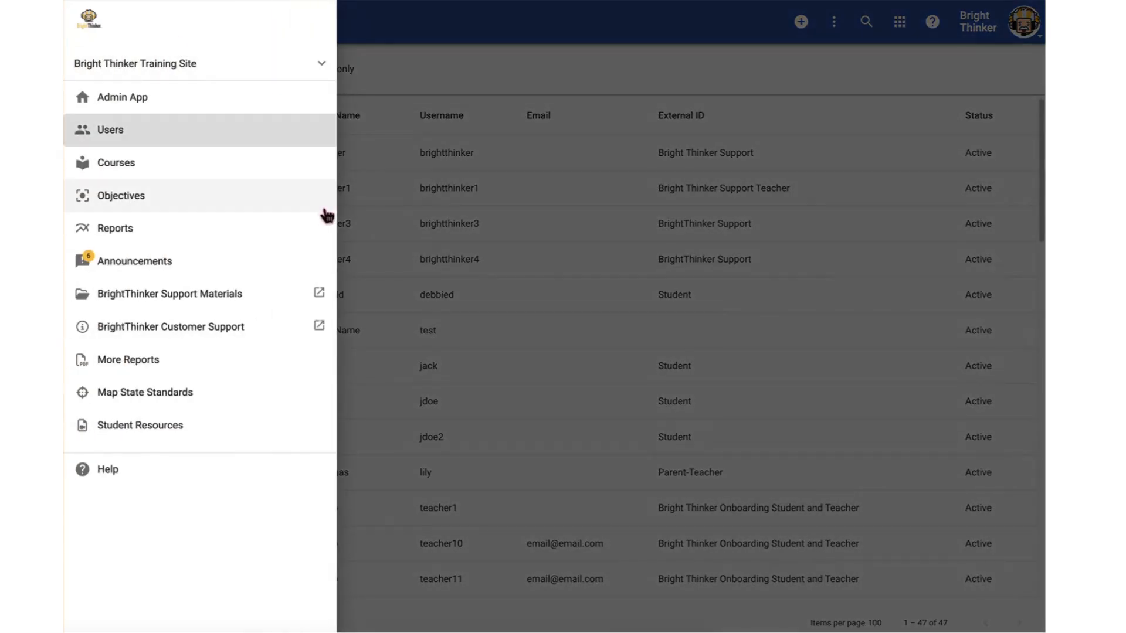
pyautogui.click(143, 170)
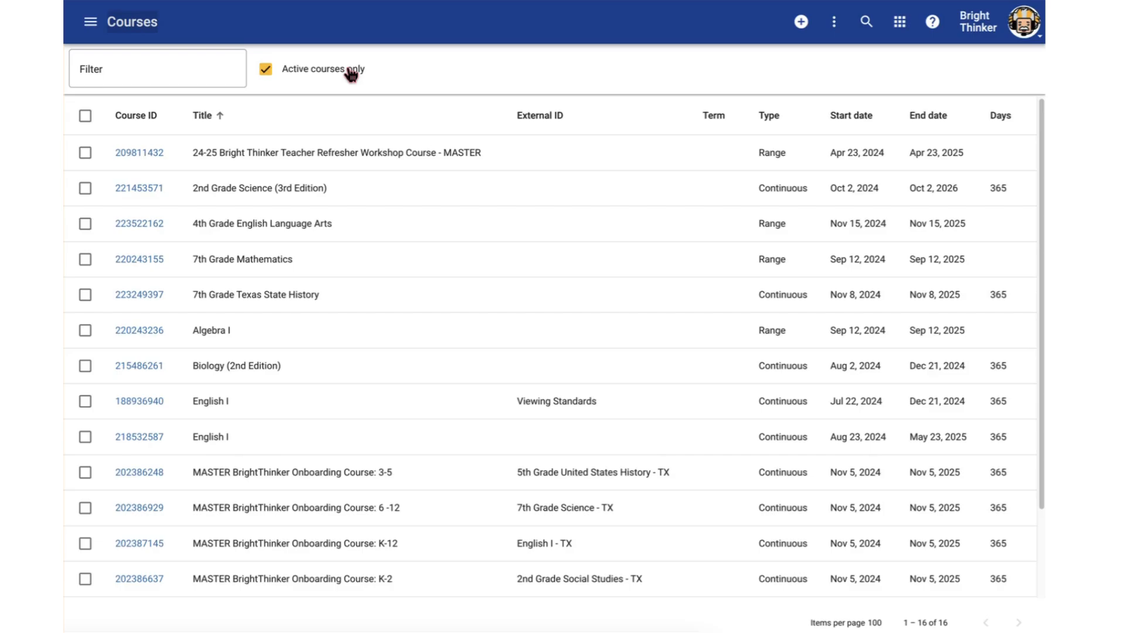
pyautogui.click(266, 70)
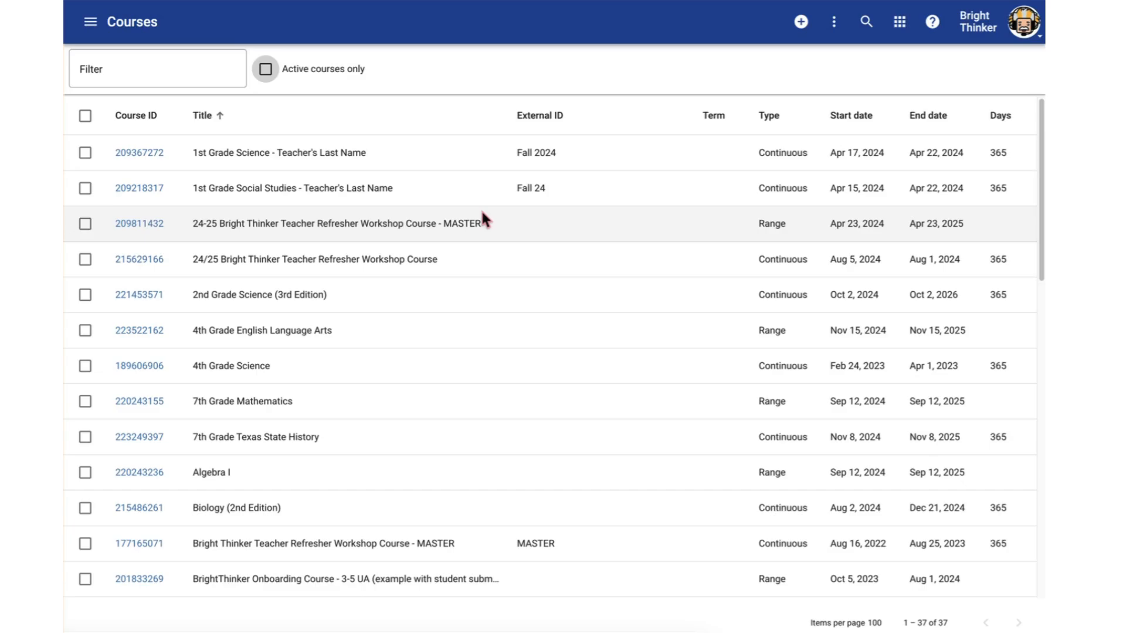
pyautogui.scroll(-1, 861, 188)
pyautogui.scroll(1, 857, 184)
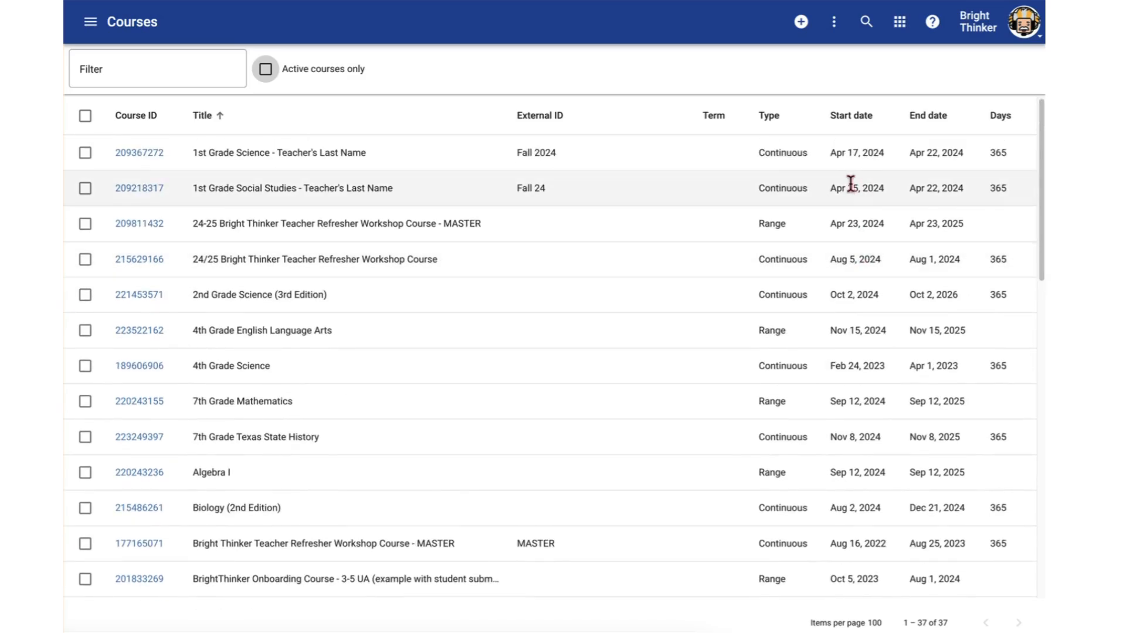
pyautogui.click(266, 70)
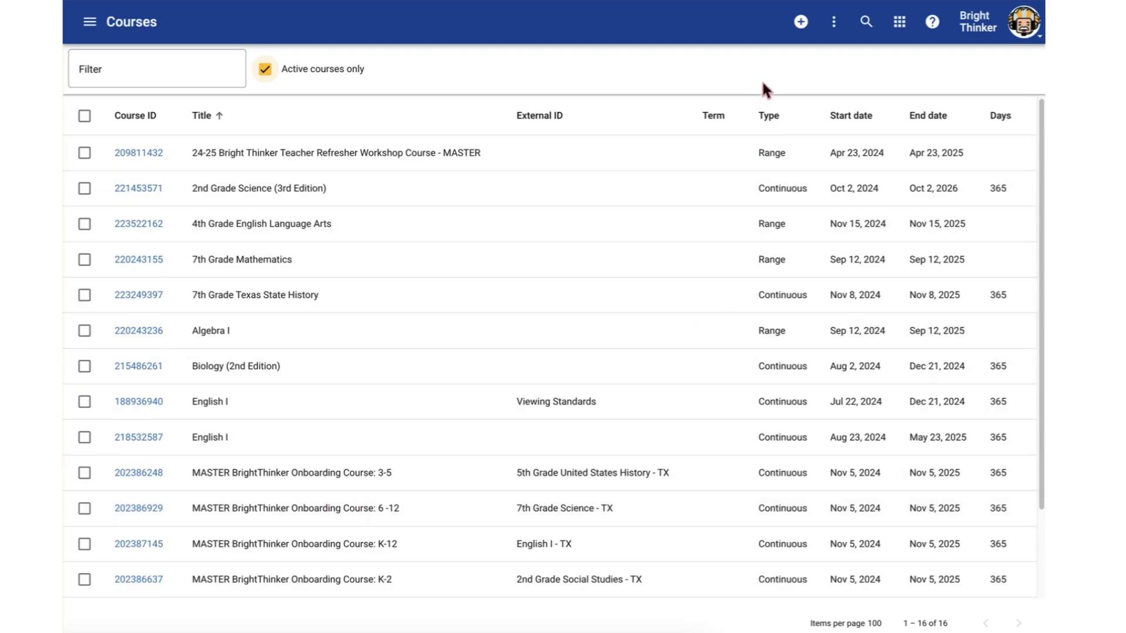
# Start creating a new course with copying a shared course as the starting option
pyautogui.click(801, 22)
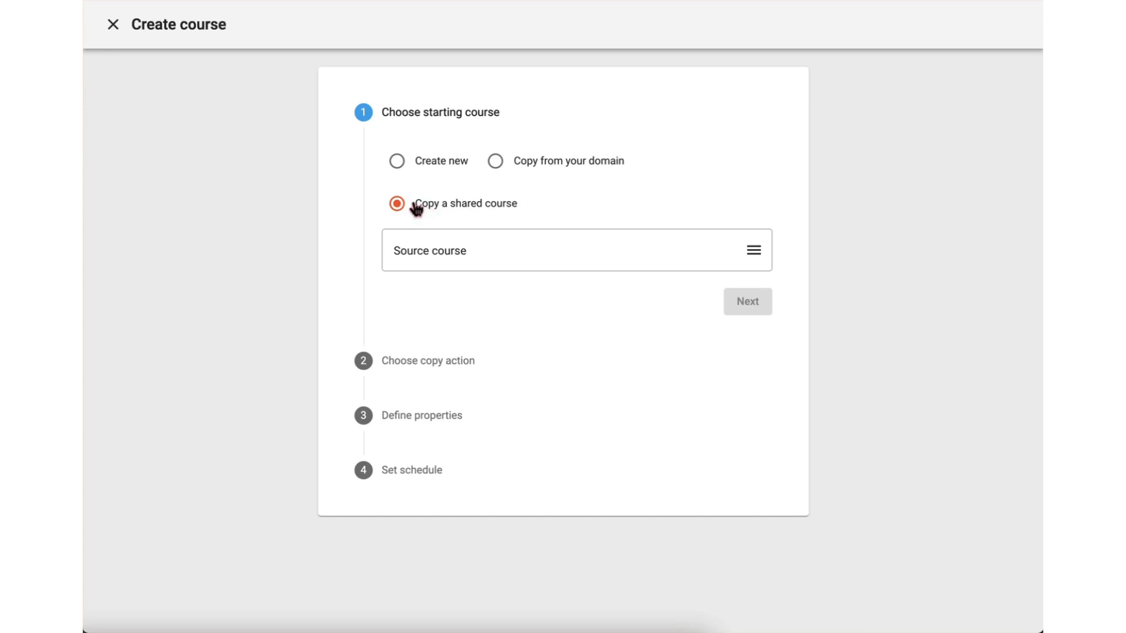
pyautogui.moveTo(417, 207); pyautogui.dragTo(527, 212)
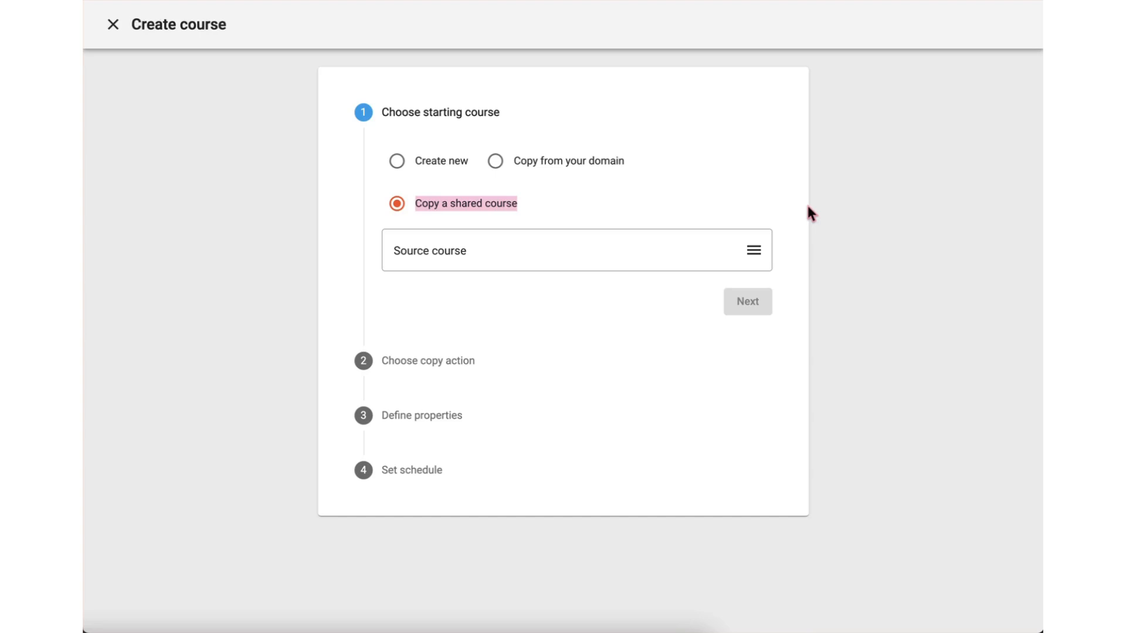
pyautogui.click(738, 216)
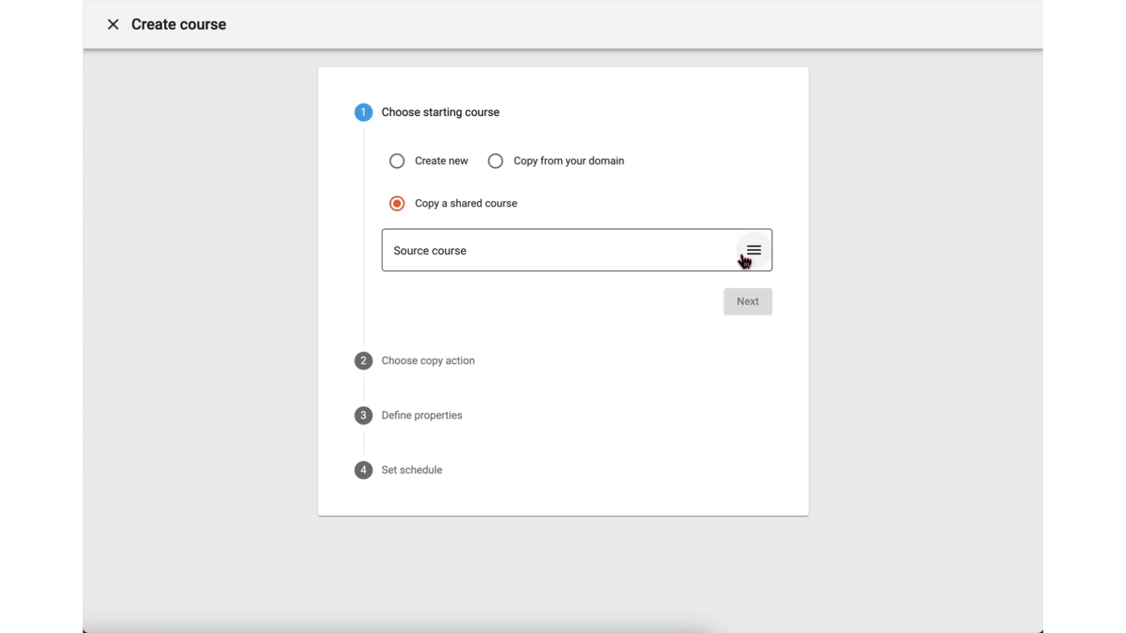
pyautogui.click(490, 254)
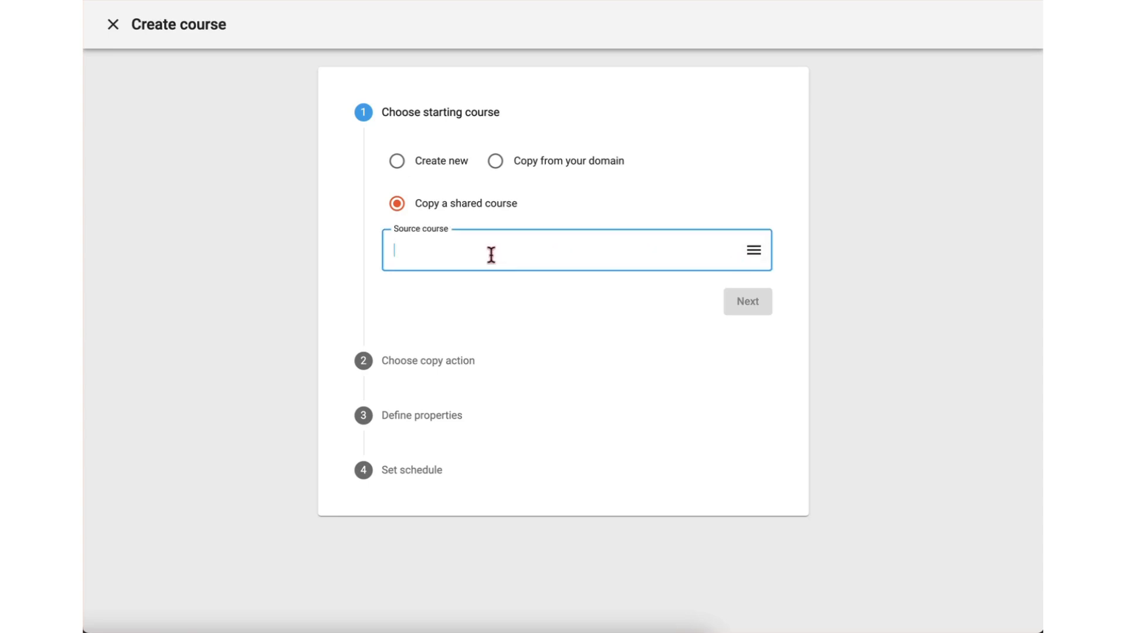
pyautogui.click(796, 234)
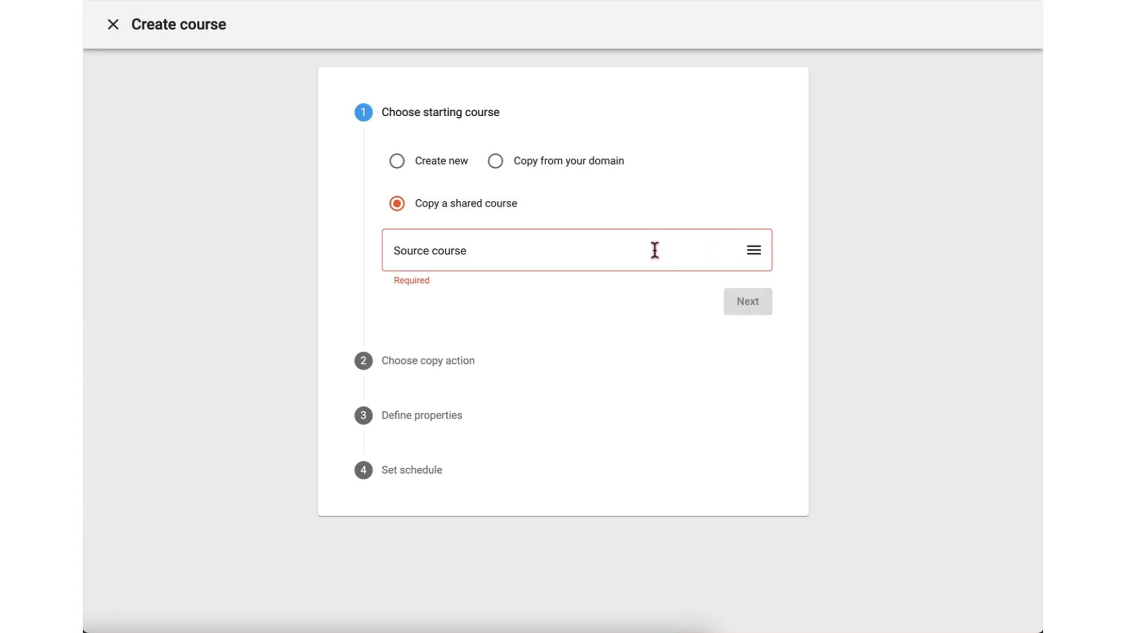
# Choose KA: 3rd Grade English Language Arts from Universal Knowledge Assessments as the source course and use the Updates (derivative-child copy) action
pyautogui.click(755, 258)
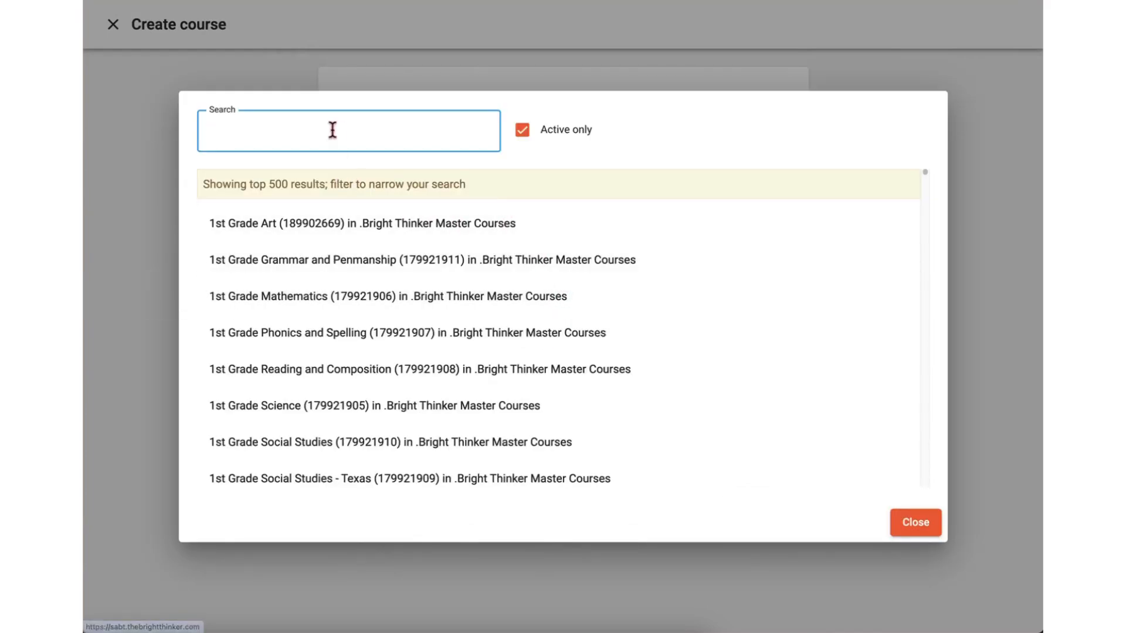
pyautogui.scroll(-10, 630, 203)
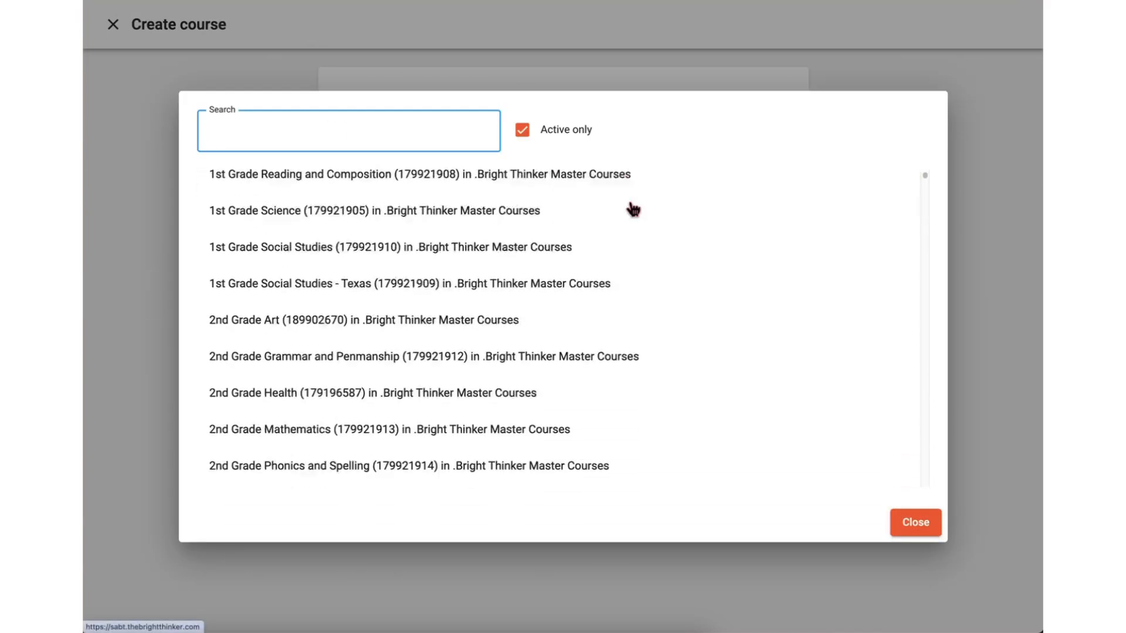
pyautogui.scroll(-4, 633, 209)
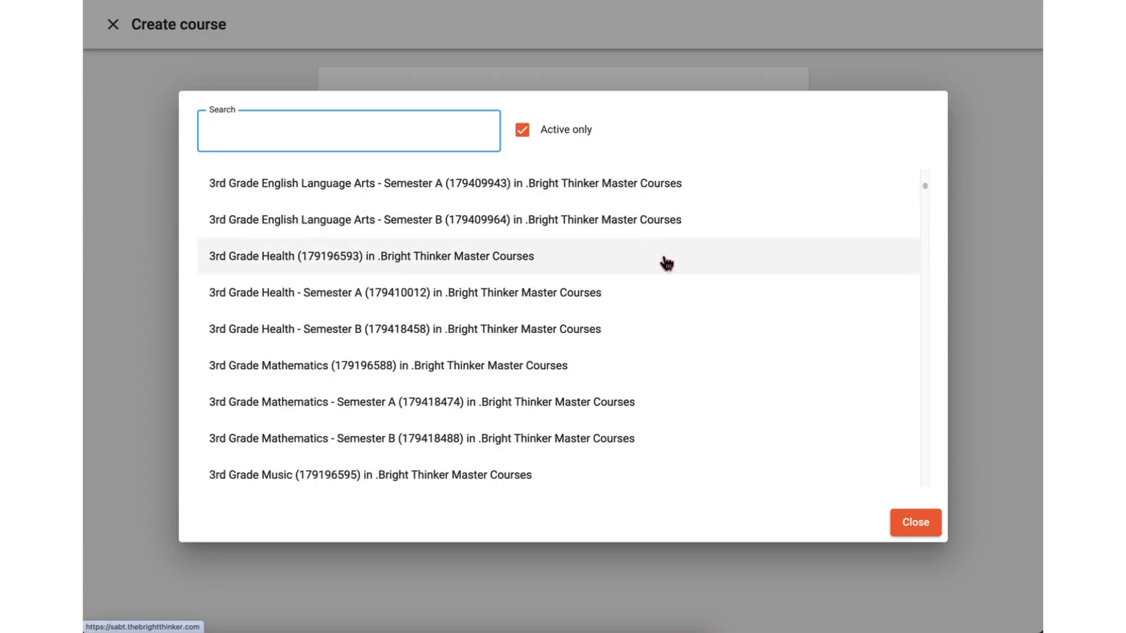
pyautogui.click(924, 187)
pyautogui.moveTo(924, 189); pyautogui.dragTo(917, 397)
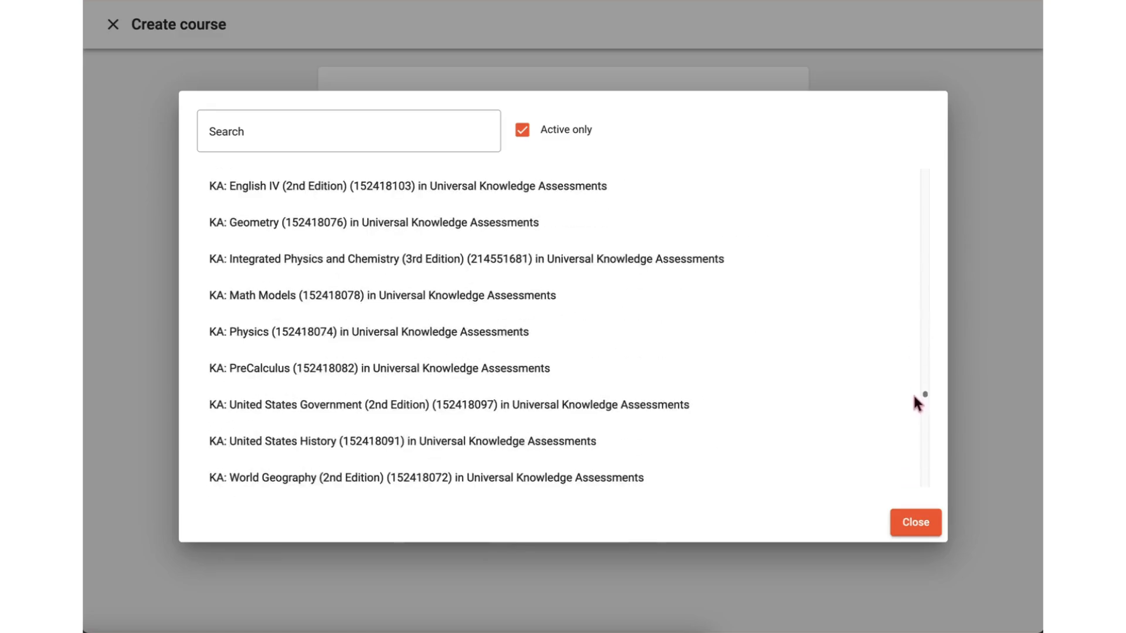
pyautogui.scroll(10, 616, 331)
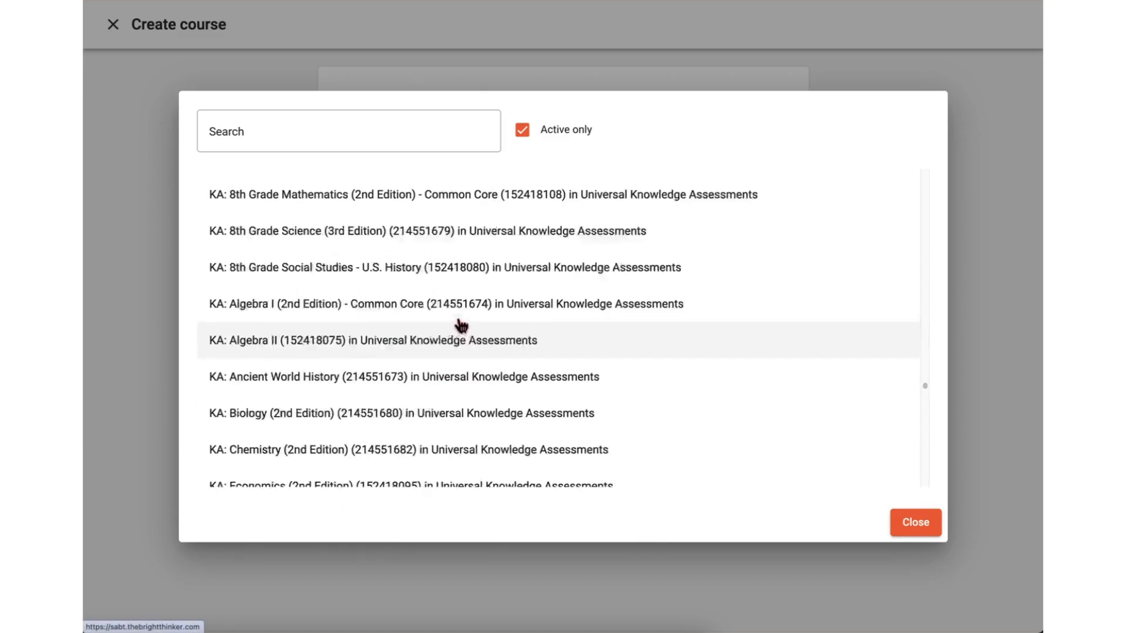
pyautogui.scroll(12, 368, 280)
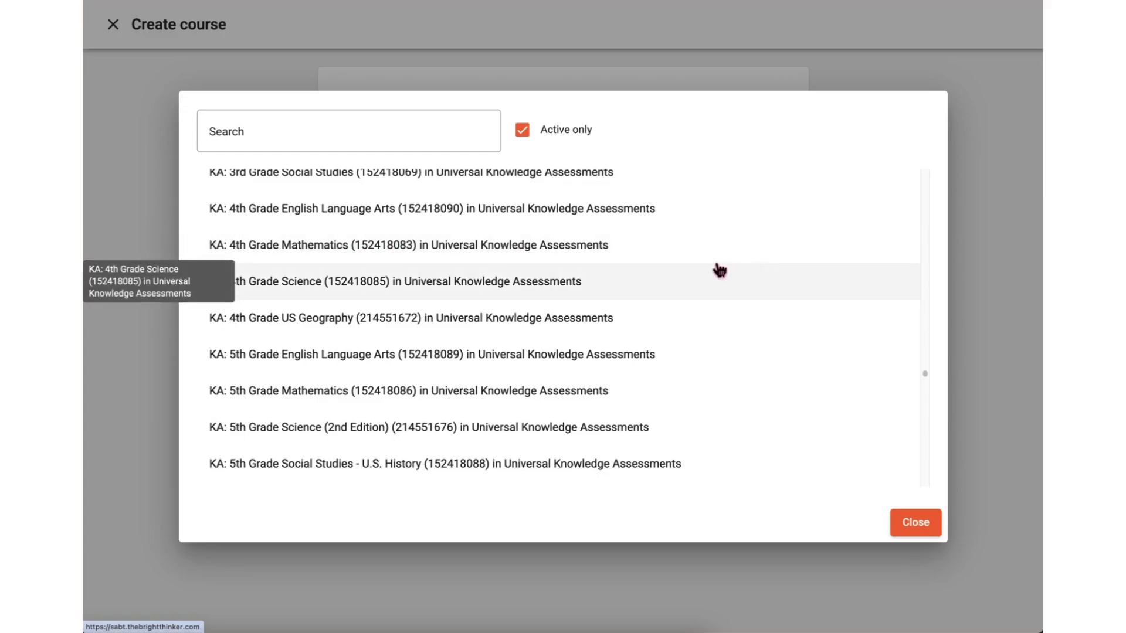
pyautogui.scroll(5, 716, 280)
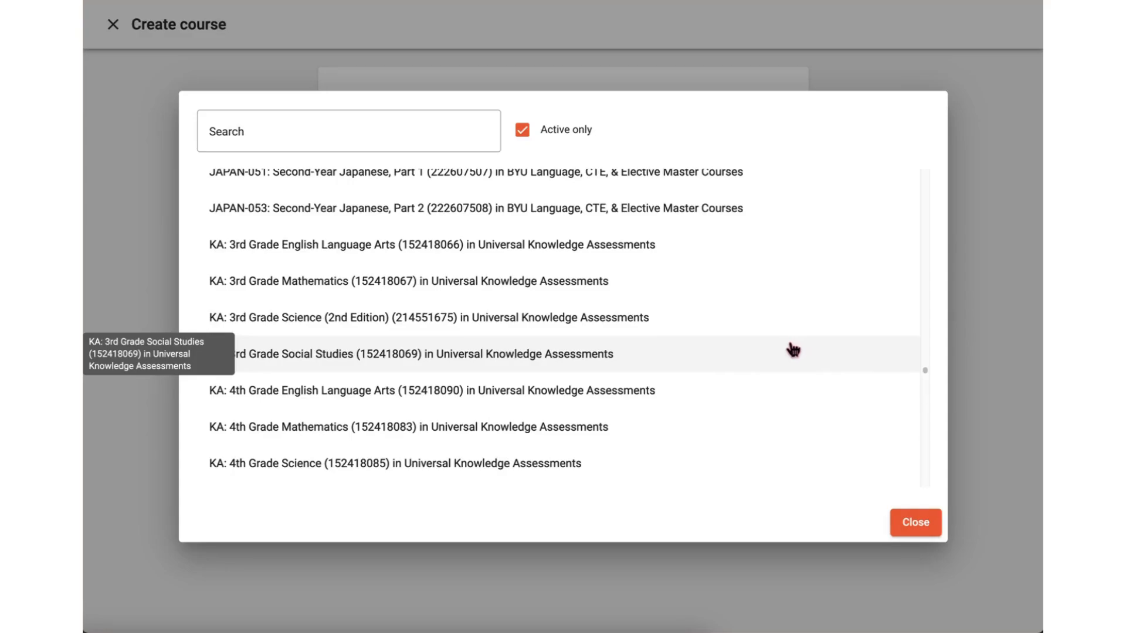
pyautogui.click(332, 259)
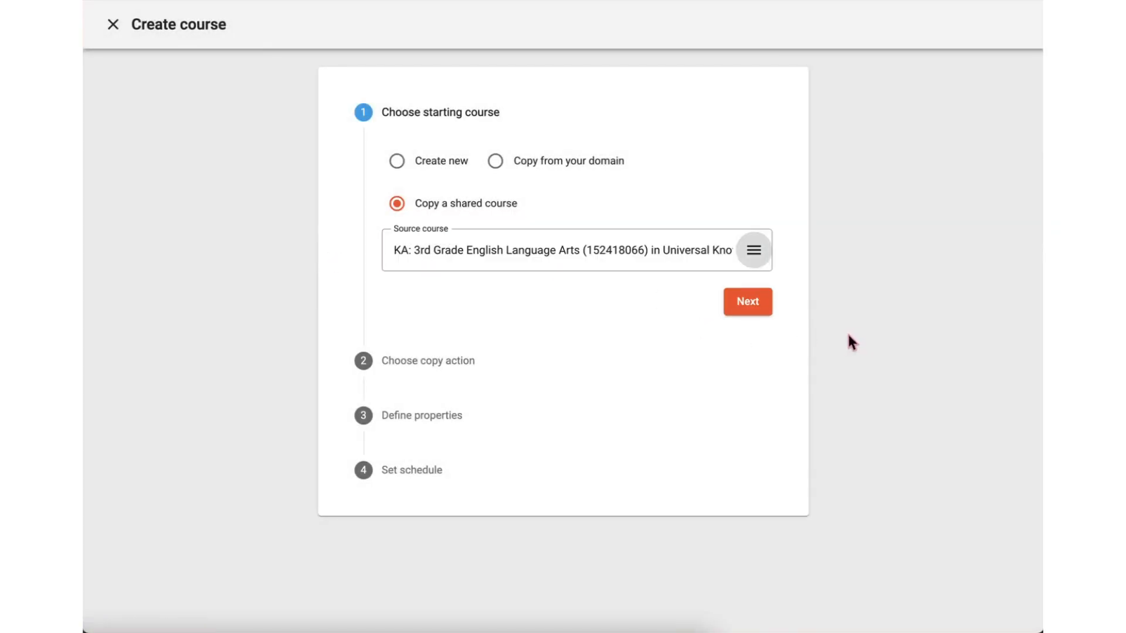
pyautogui.click(746, 310)
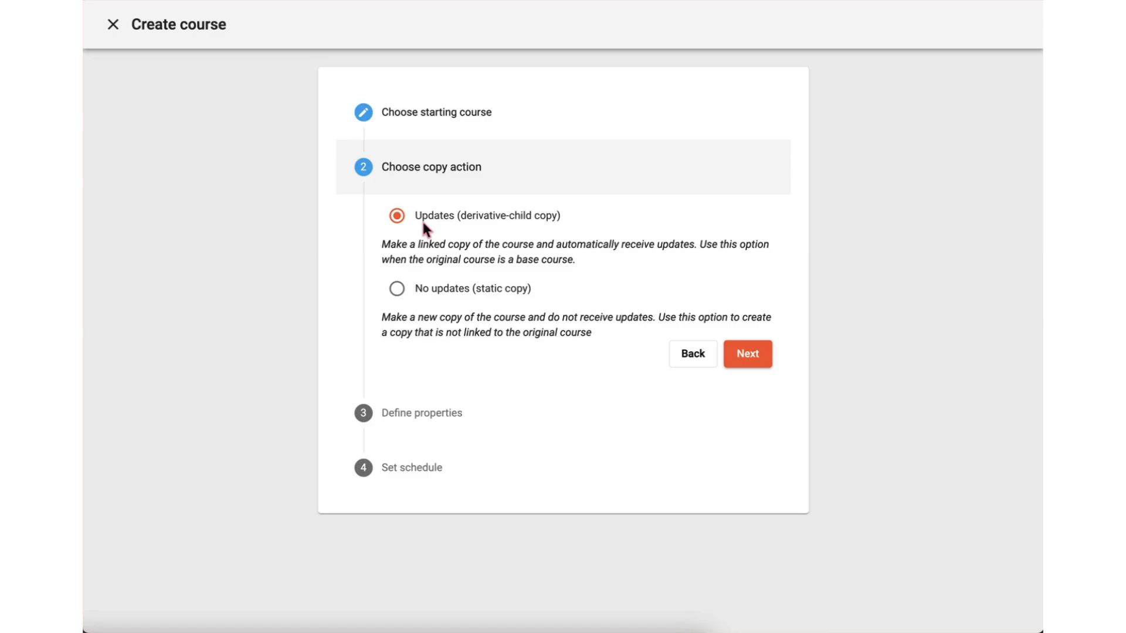
pyautogui.click(758, 357)
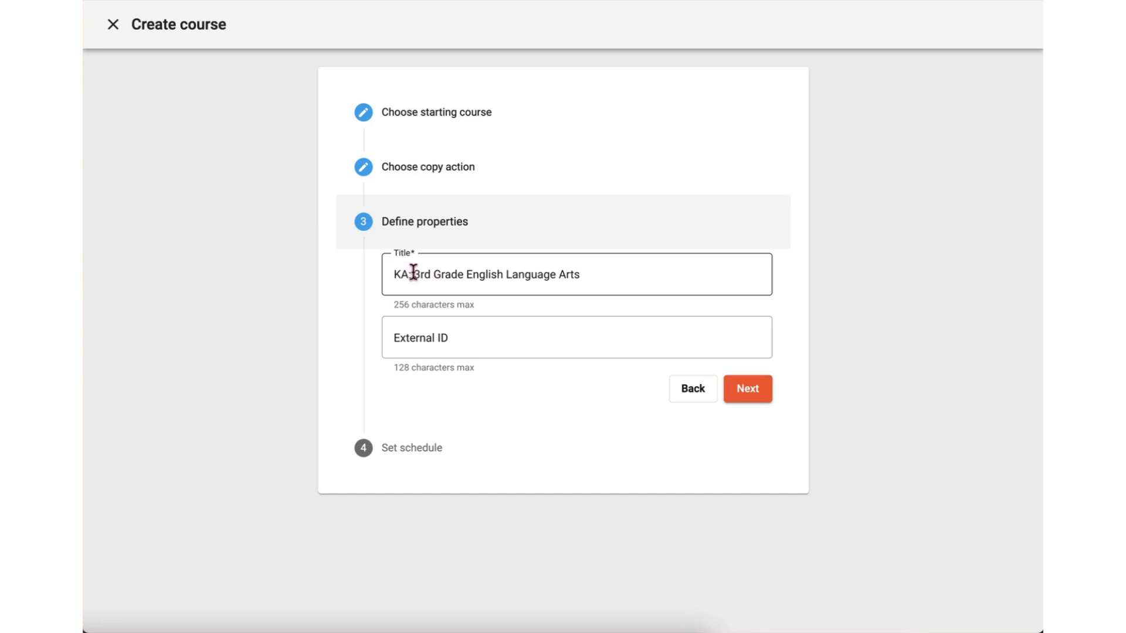
# Append a hyphen and the teacher's surname to the end of the course title
pyautogui.moveTo(414, 274); pyautogui.dragTo(355, 283)
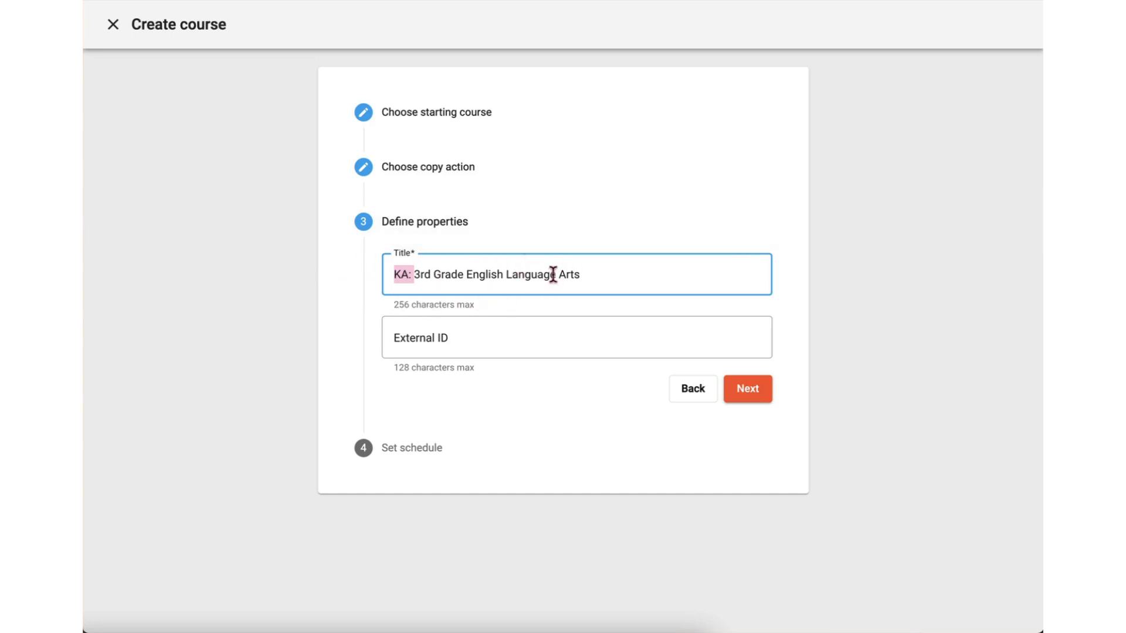
pyautogui.click(614, 274)
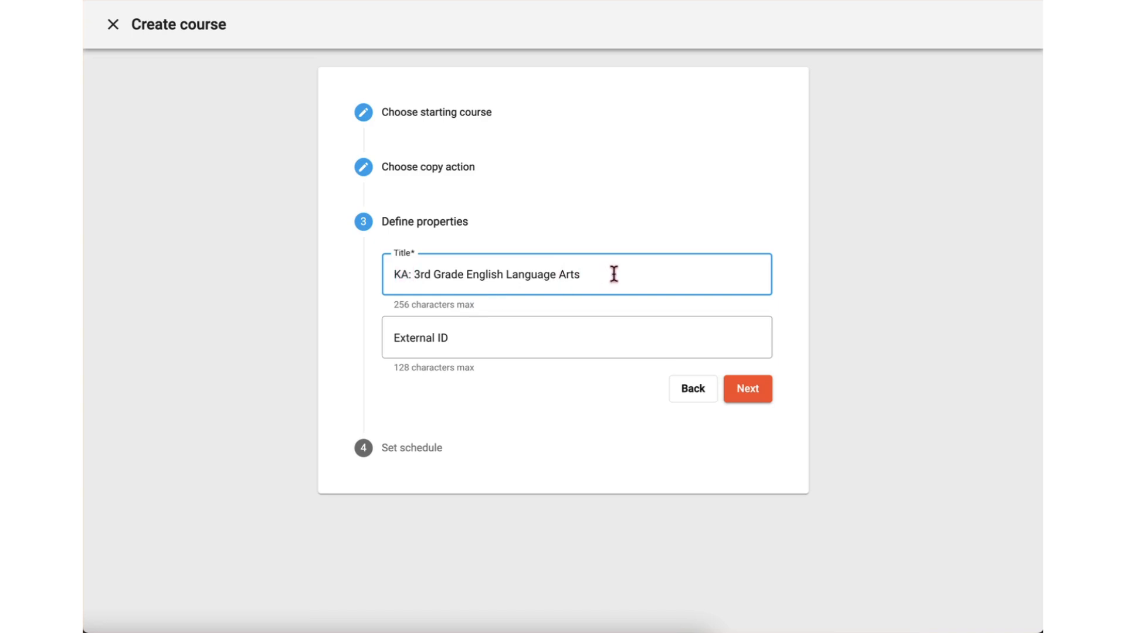
pyautogui.write('-')
pyautogui.write('Garcia')
pyautogui.moveTo(638, 278); pyautogui.dragTo(574, 275)
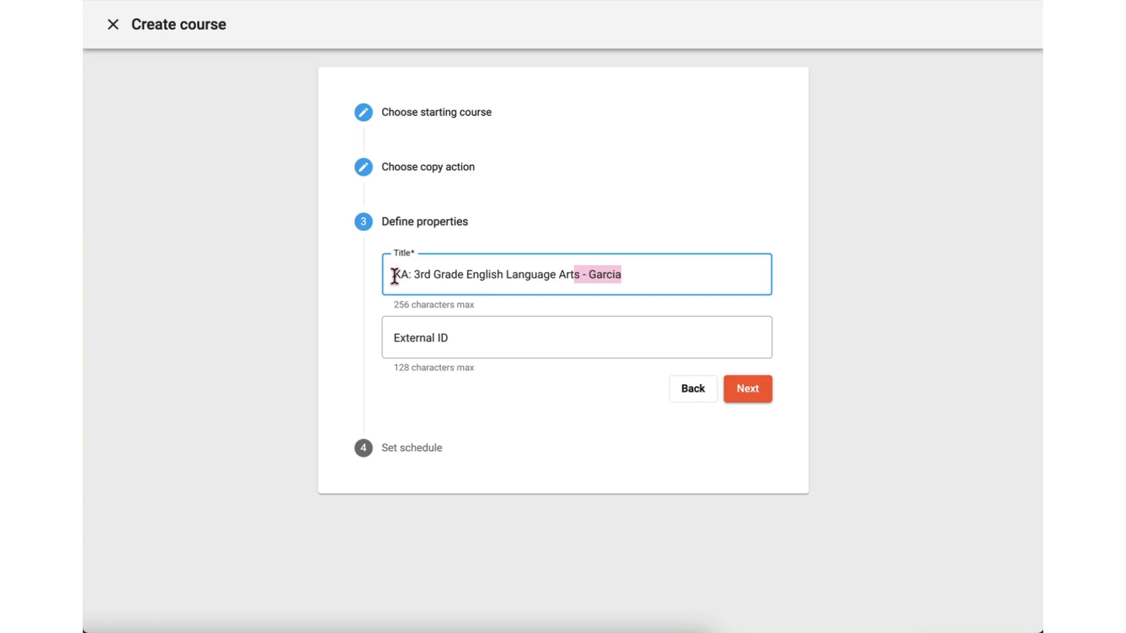
pyautogui.click(657, 270)
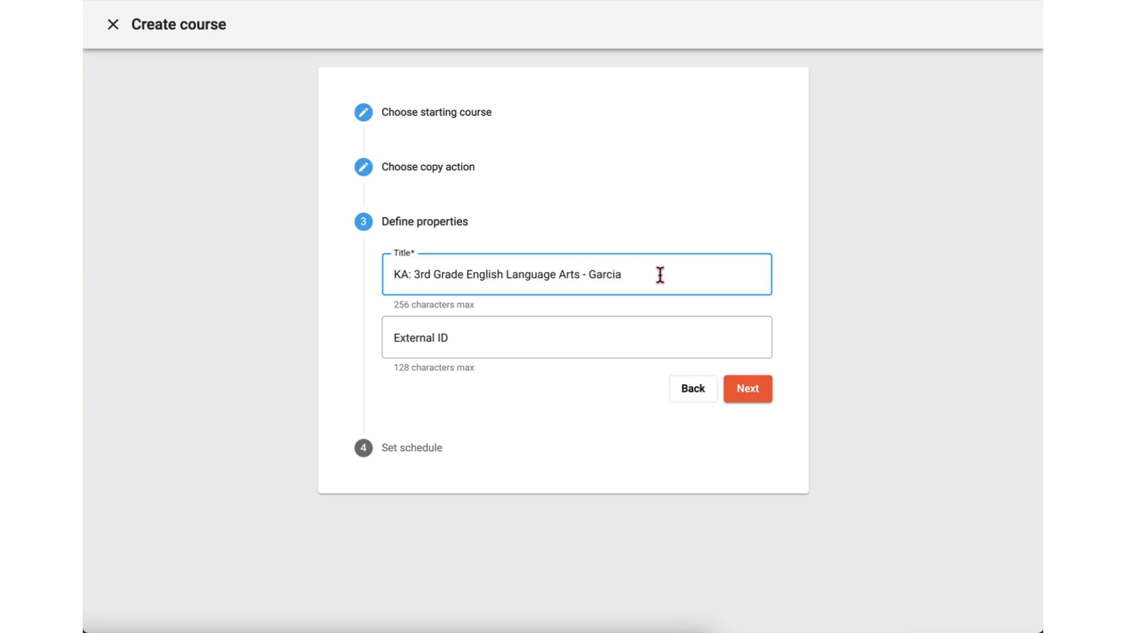
# Enter "Summer" as the course's External ID and continue to the schedule settings
pyautogui.click(483, 333)
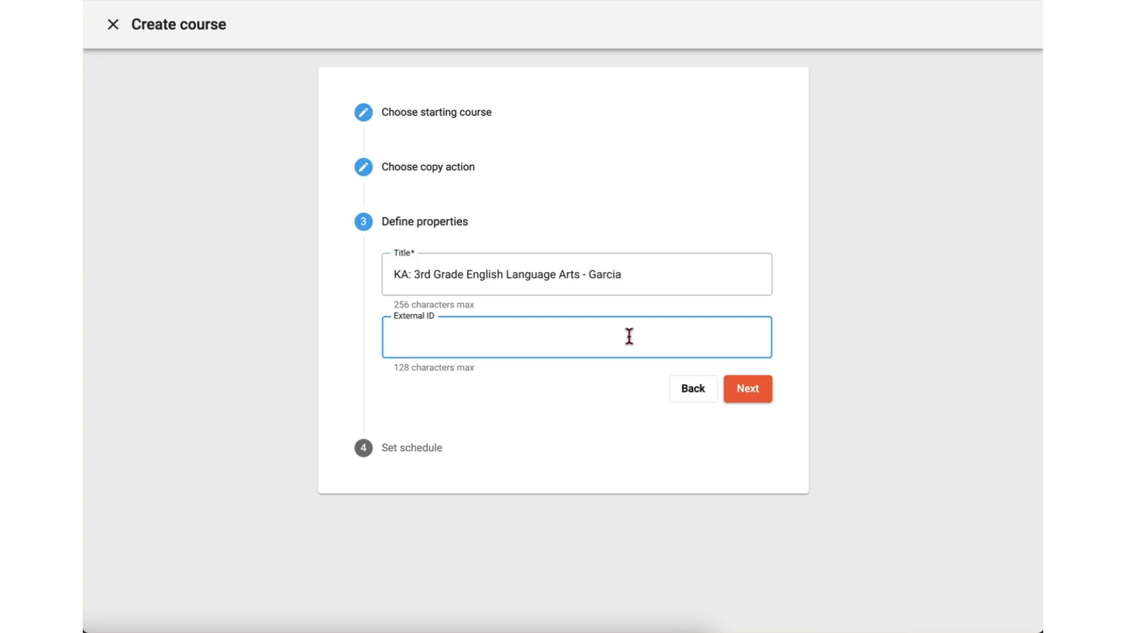
pyautogui.click(806, 330)
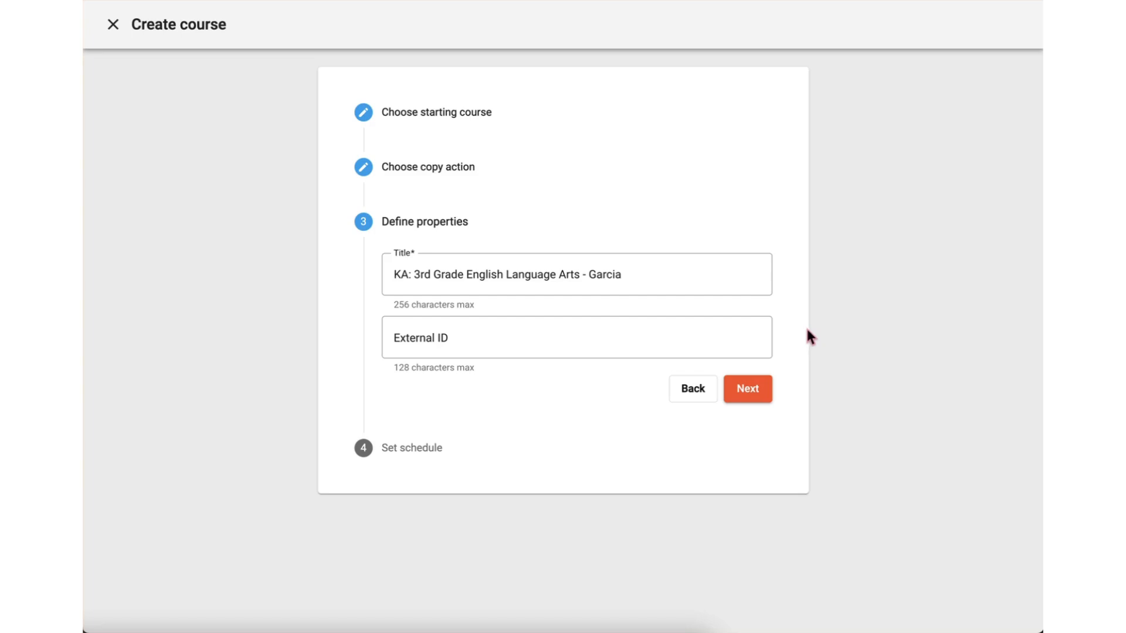
pyautogui.click(485, 334)
pyautogui.write('S')
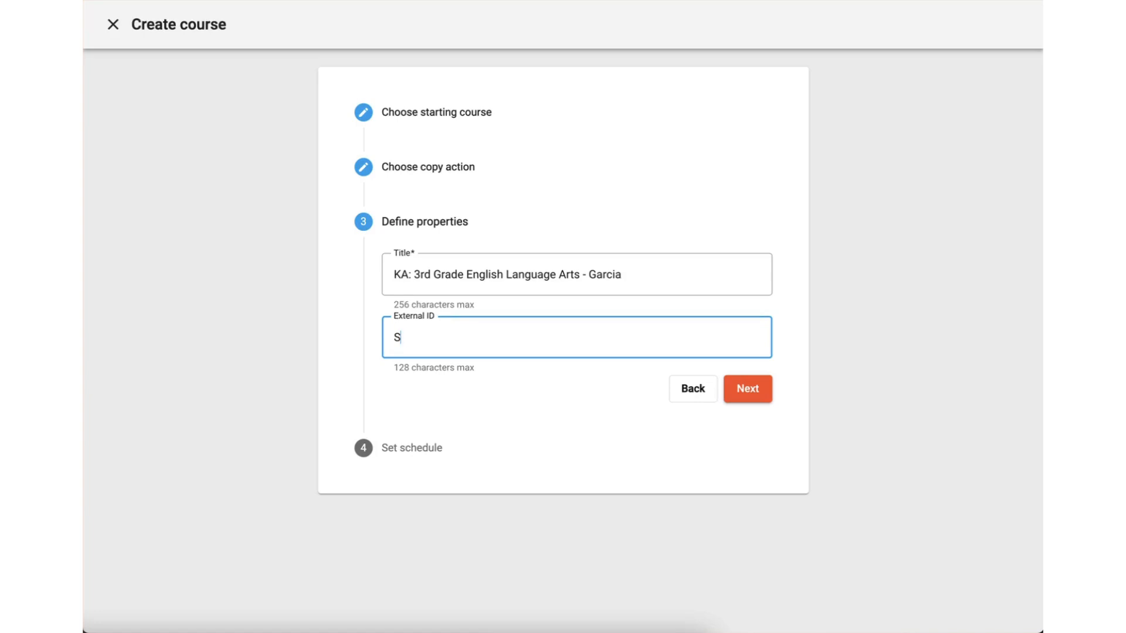
pyautogui.write('ummer')
pyautogui.click(748, 389)
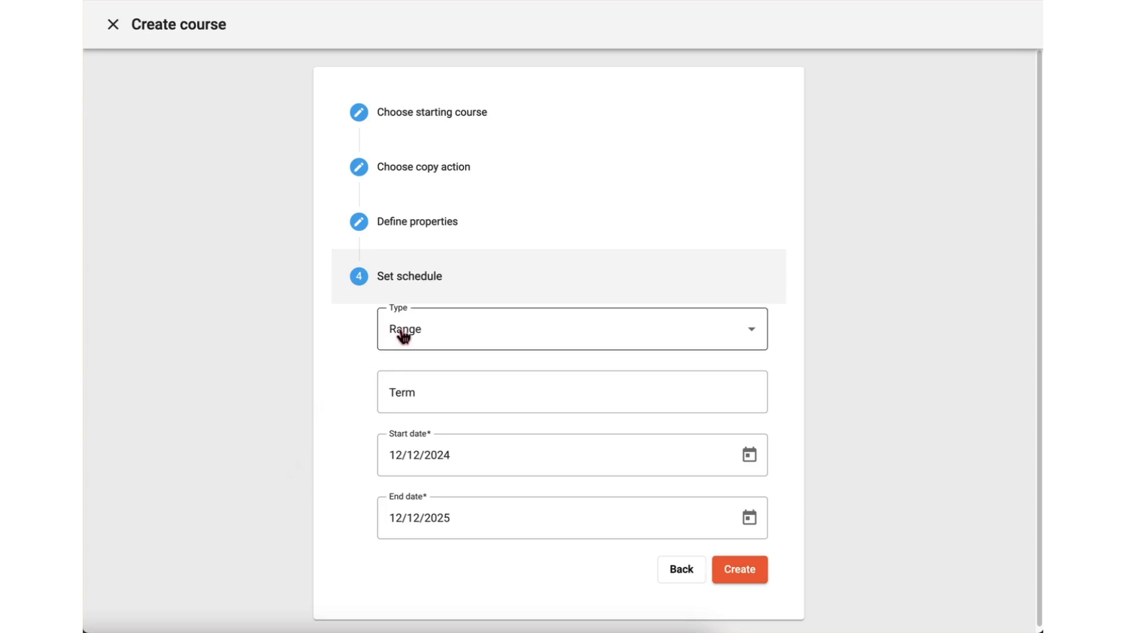
# Set the course's schedule type to Continuous
pyautogui.click(468, 339)
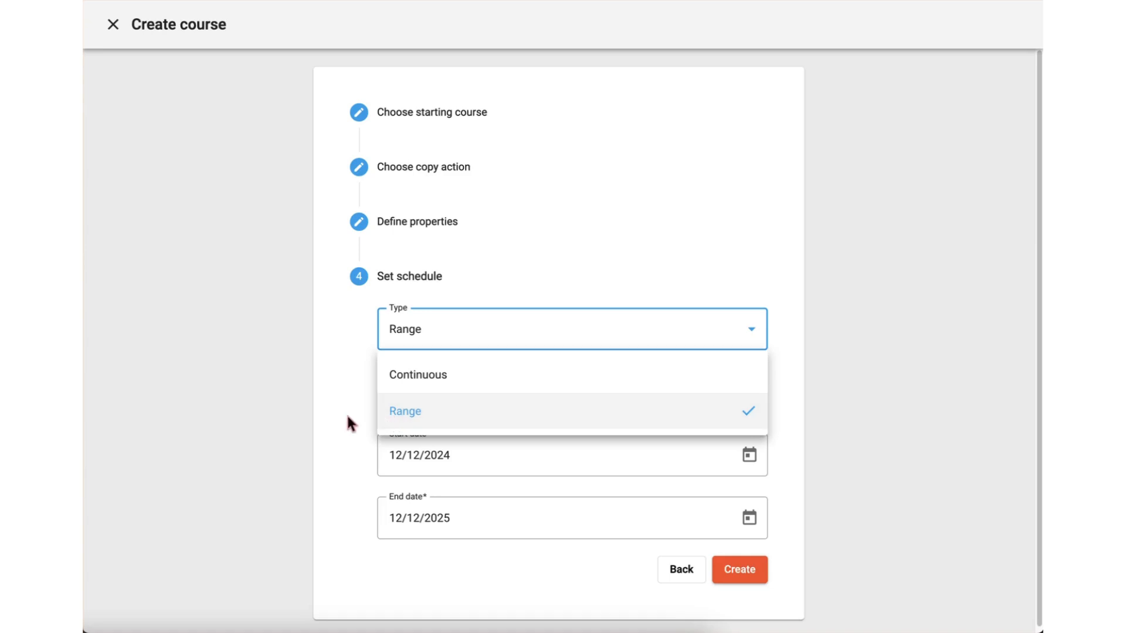
pyautogui.click(491, 377)
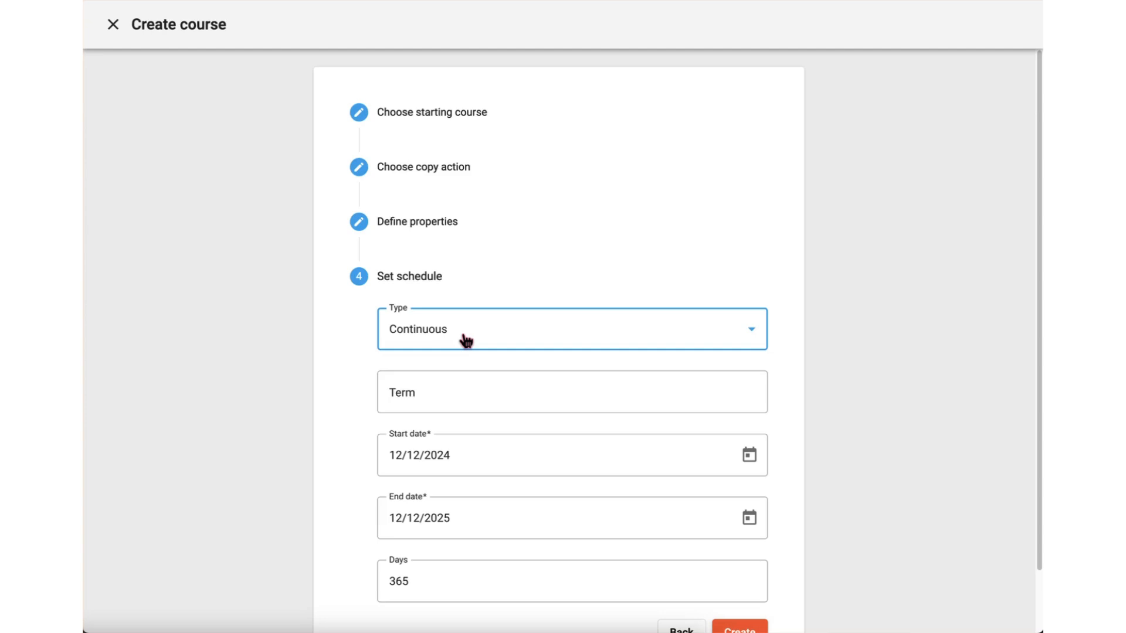
pyautogui.scroll(-2, 486, 355)
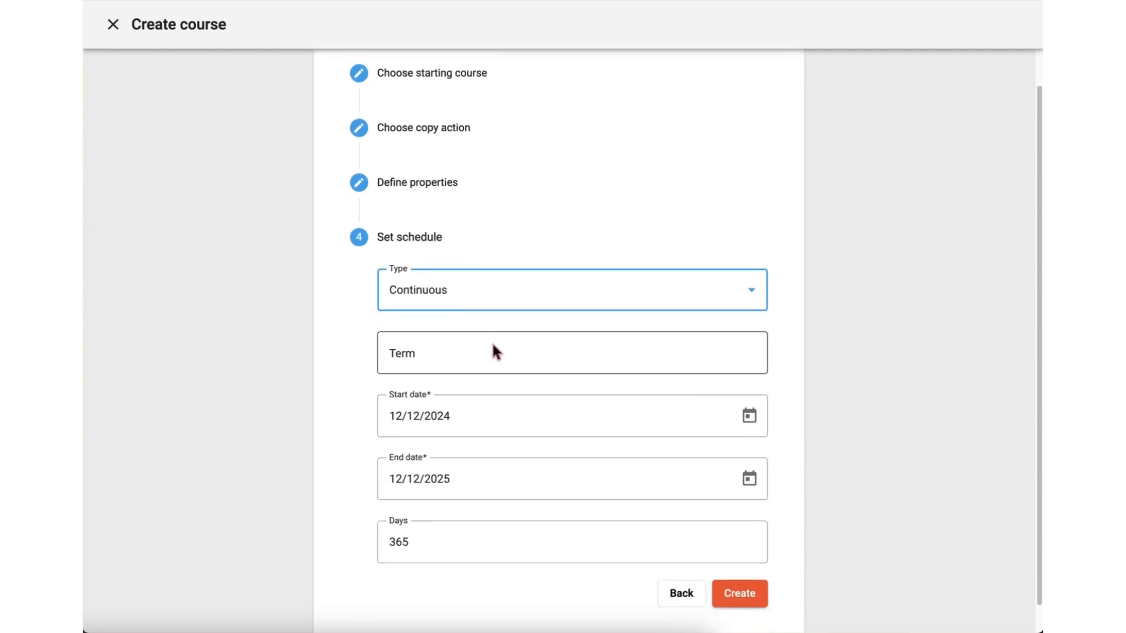
pyautogui.scroll(-1, 496, 352)
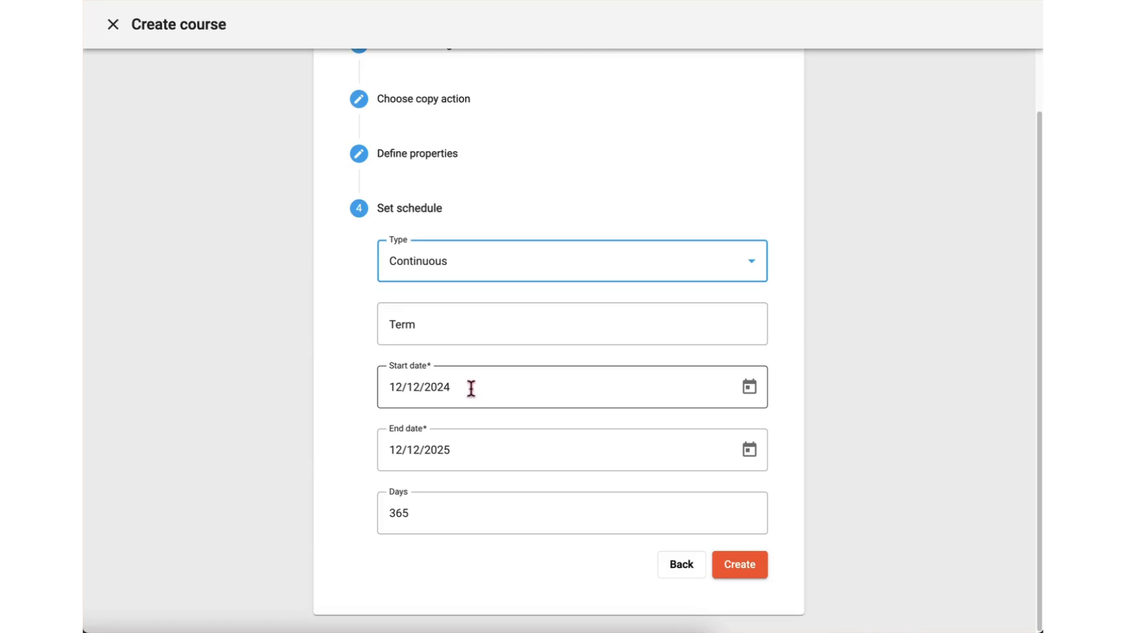
# Check the schedule's start and end dates, keep them as they are, and create the course
pyautogui.moveTo(485, 386); pyautogui.dragTo(382, 390)
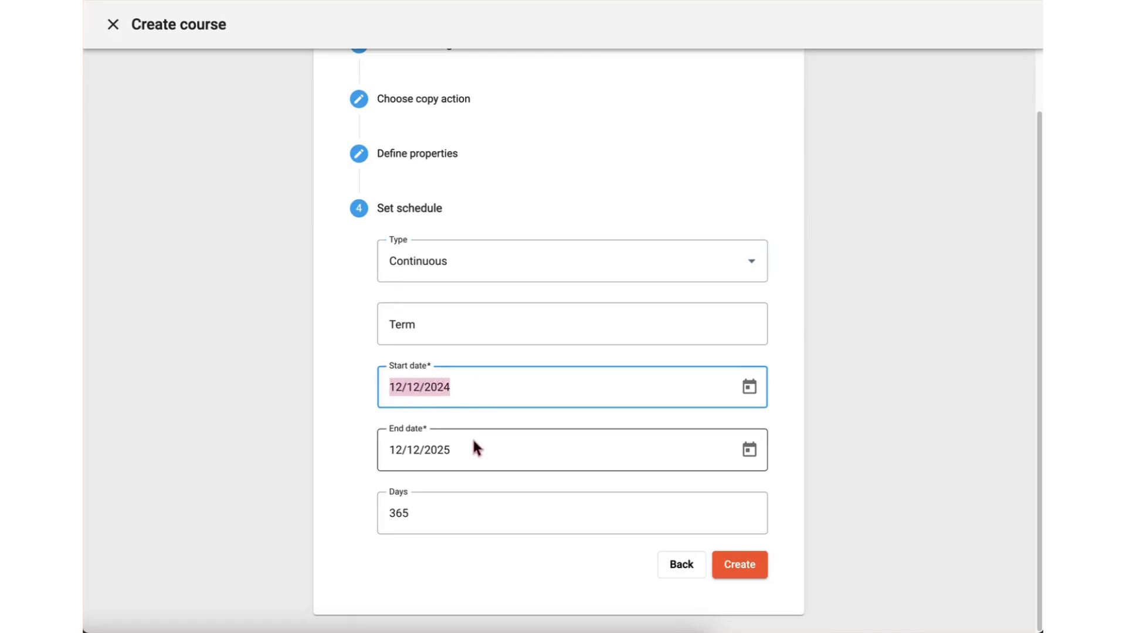
pyautogui.click(447, 449)
pyautogui.moveTo(447, 450); pyautogui.dragTo(379, 449)
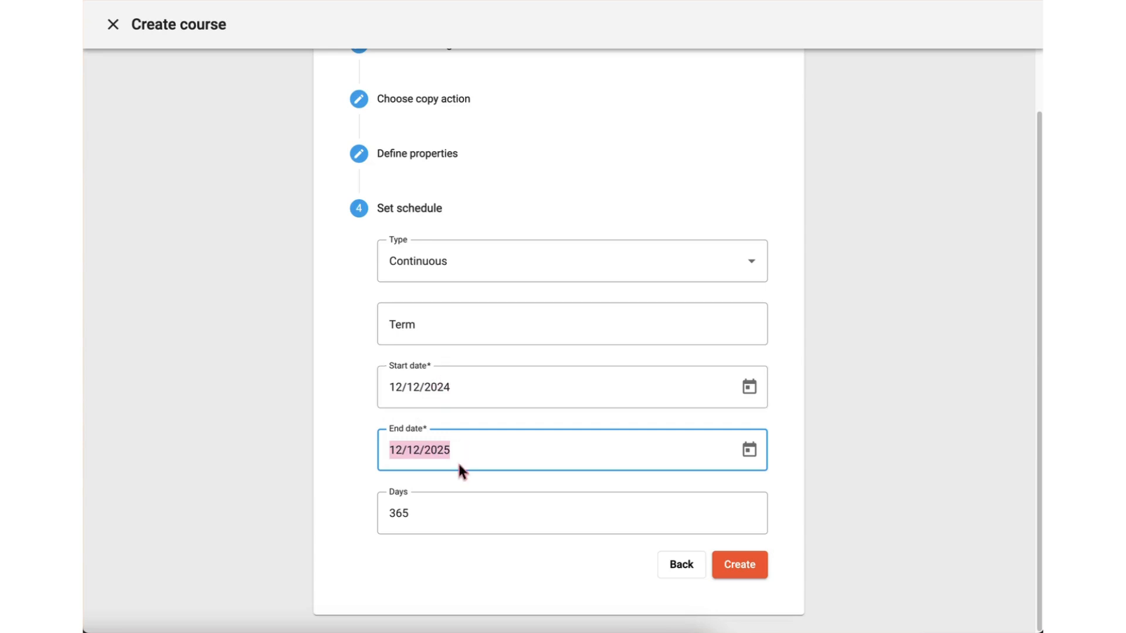
pyautogui.click(472, 450)
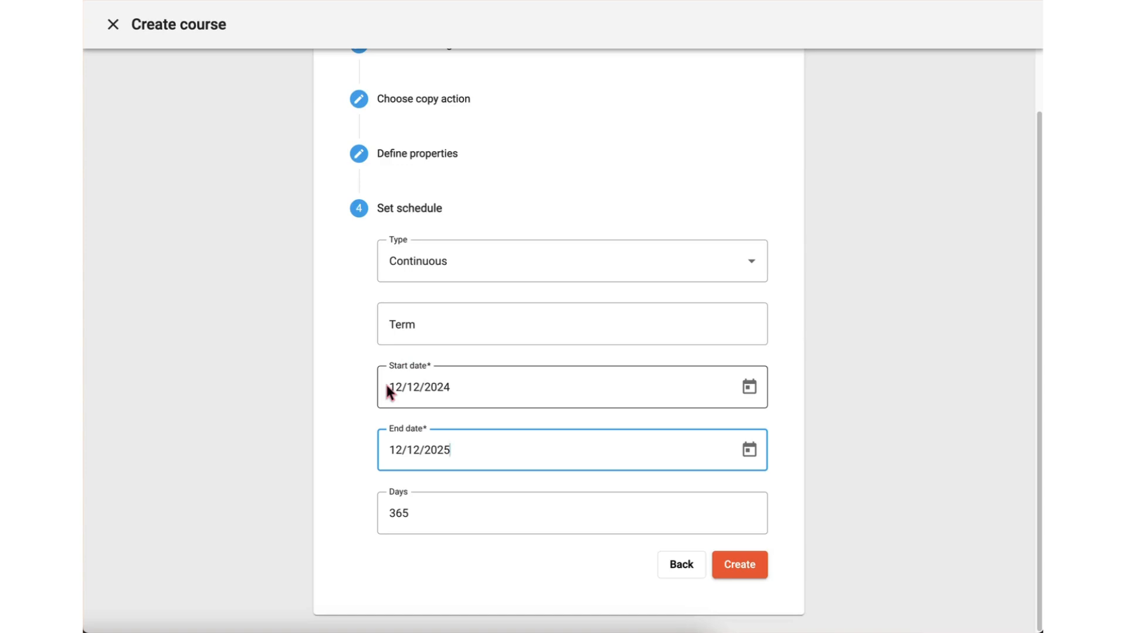
pyautogui.moveTo(469, 387); pyautogui.dragTo(379, 390)
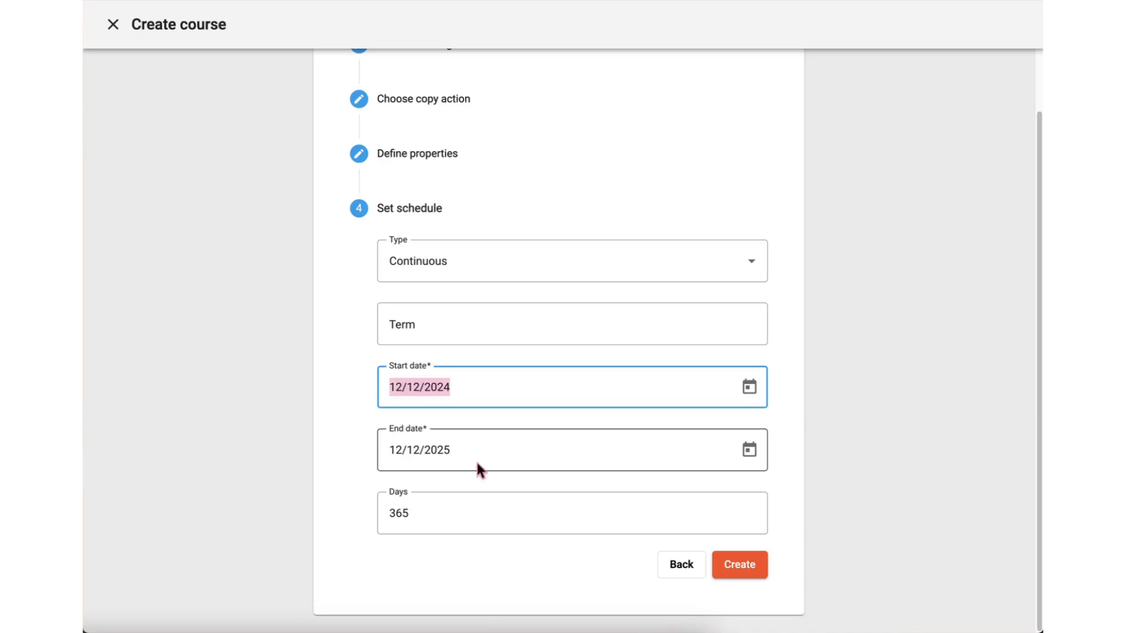
pyautogui.moveTo(477, 450); pyautogui.dragTo(382, 455)
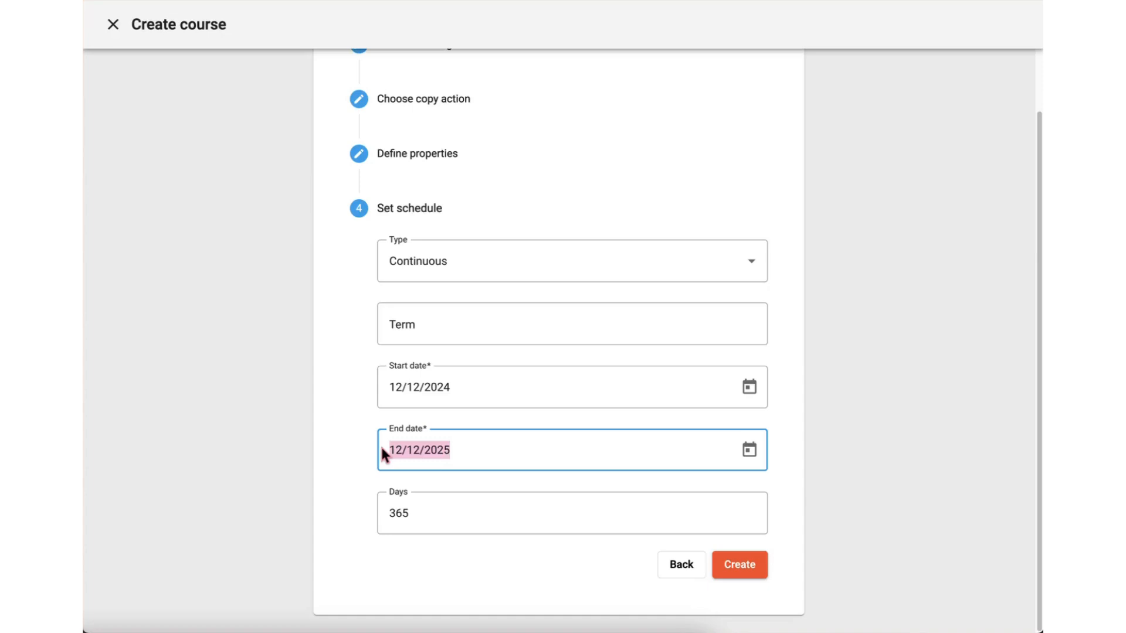
pyautogui.click(488, 447)
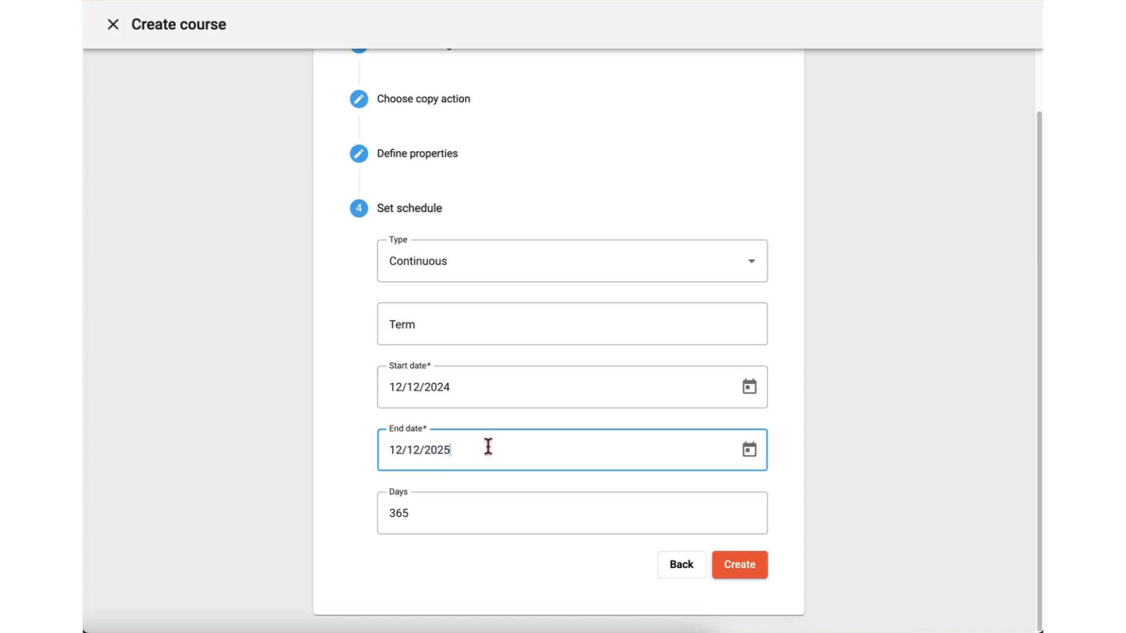
pyautogui.click(759, 568)
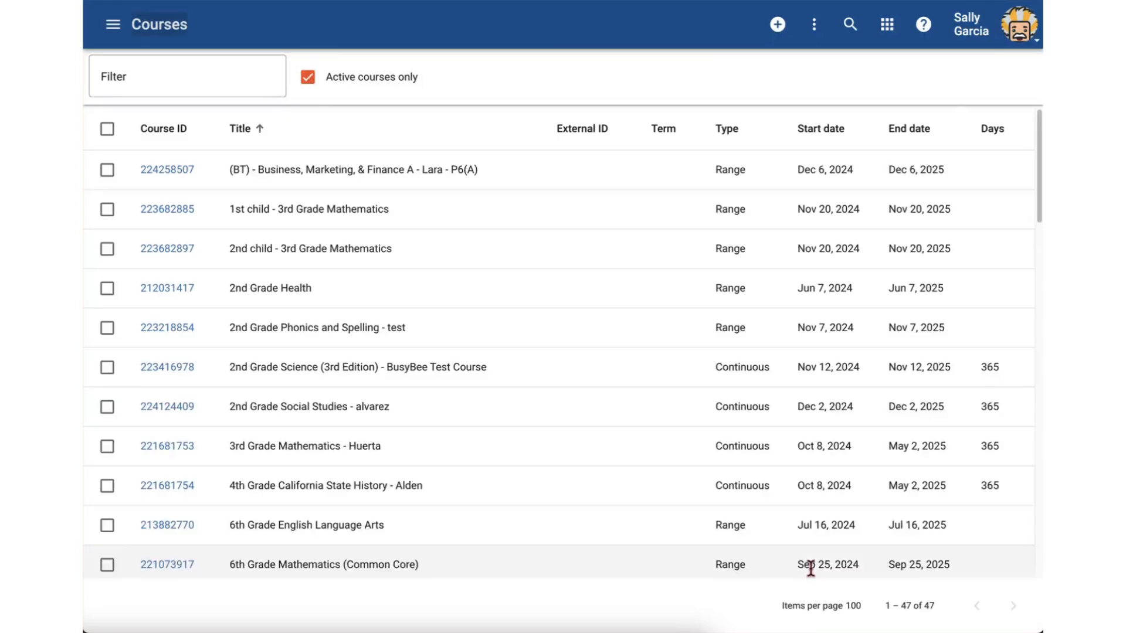
pyautogui.scroll(-4, 810, 568)
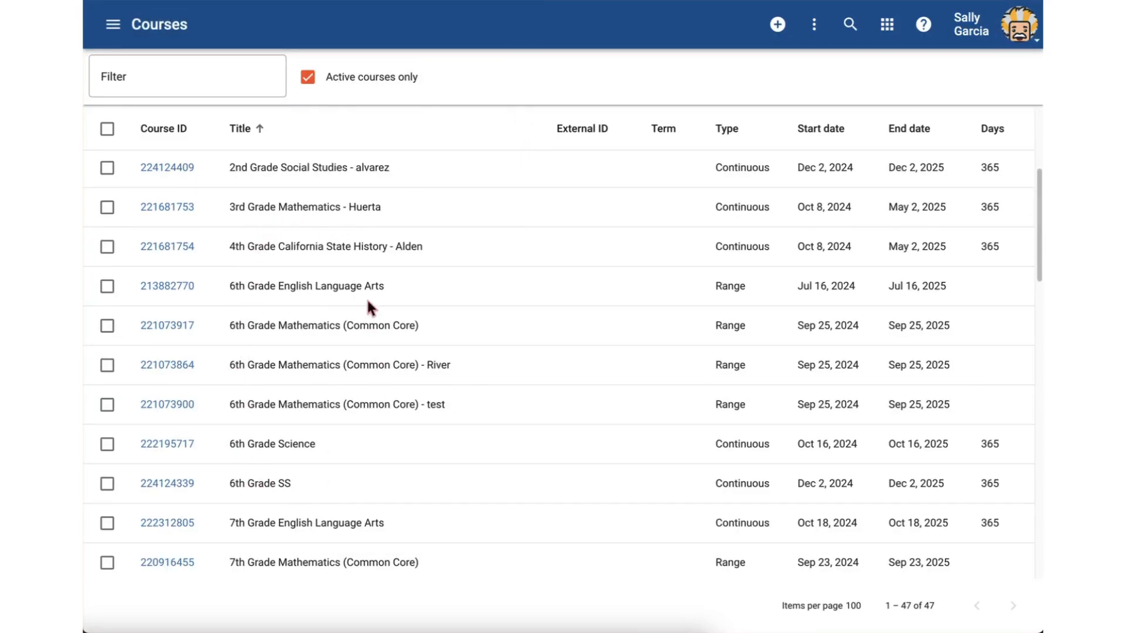
# Filter the course list by the teacher's surname, open the KA: 3rd Grade English Language Arts course and review its details
pyautogui.click(185, 83)
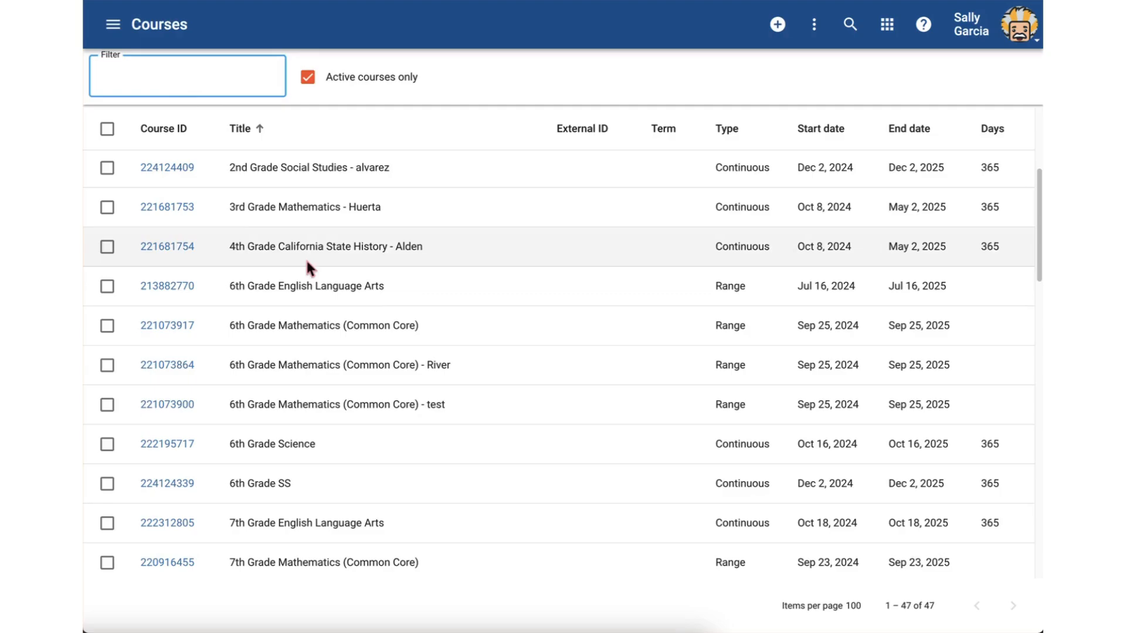
pyautogui.write('garcia')
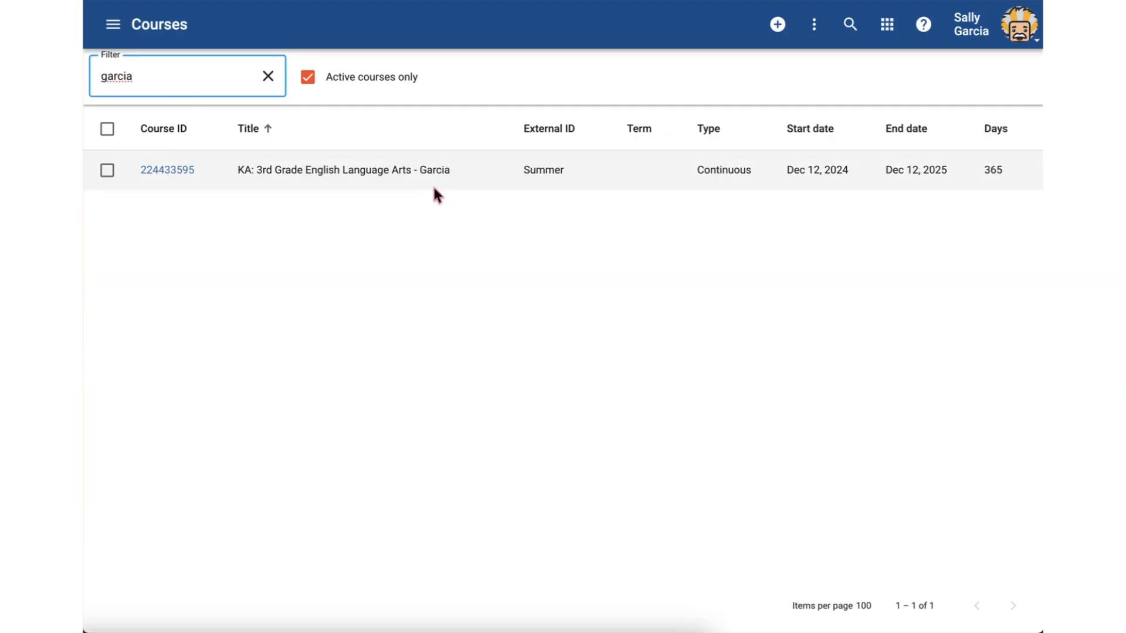
pyautogui.click(179, 173)
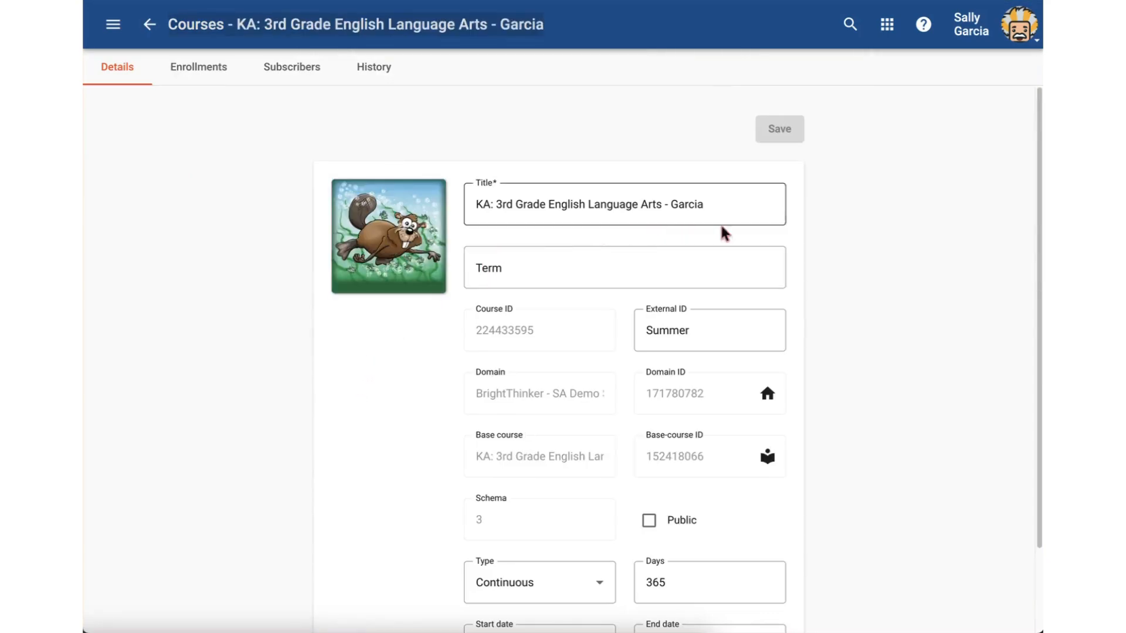
pyautogui.scroll(-1, 862, 239)
pyautogui.click(706, 297)
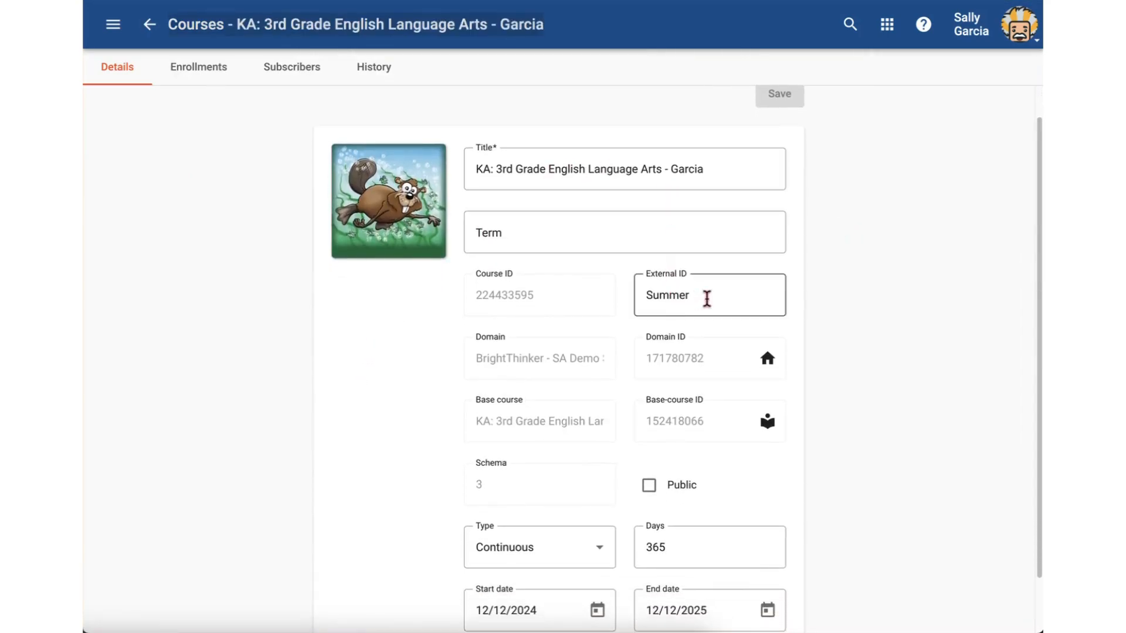
pyautogui.scroll(-2, 848, 353)
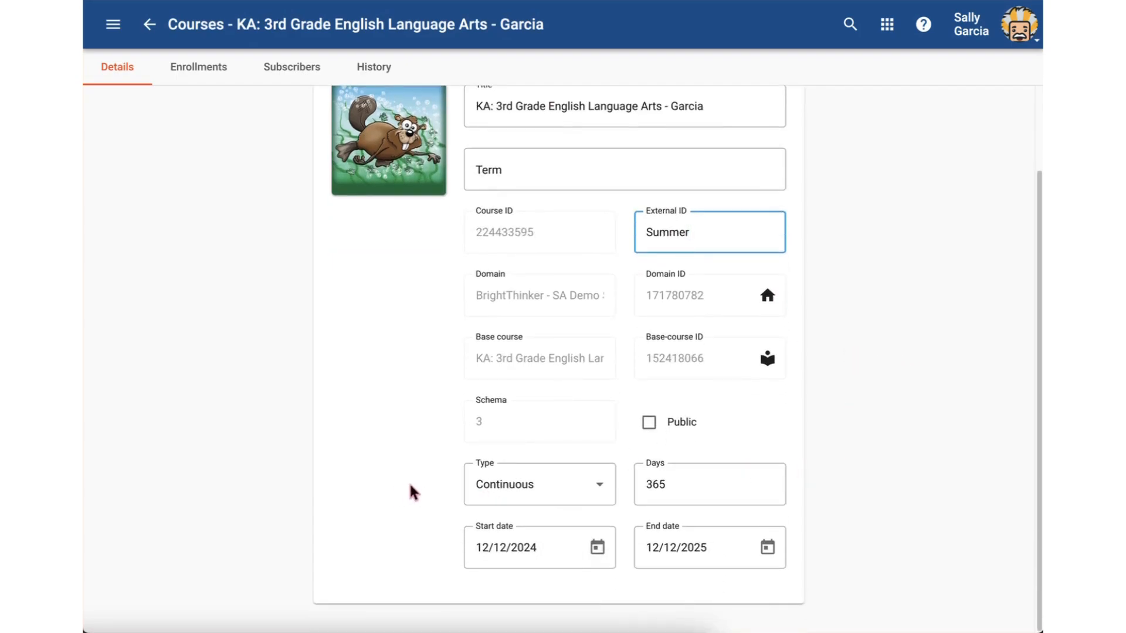
pyautogui.click(368, 492)
pyautogui.scroll(2, 352, 481)
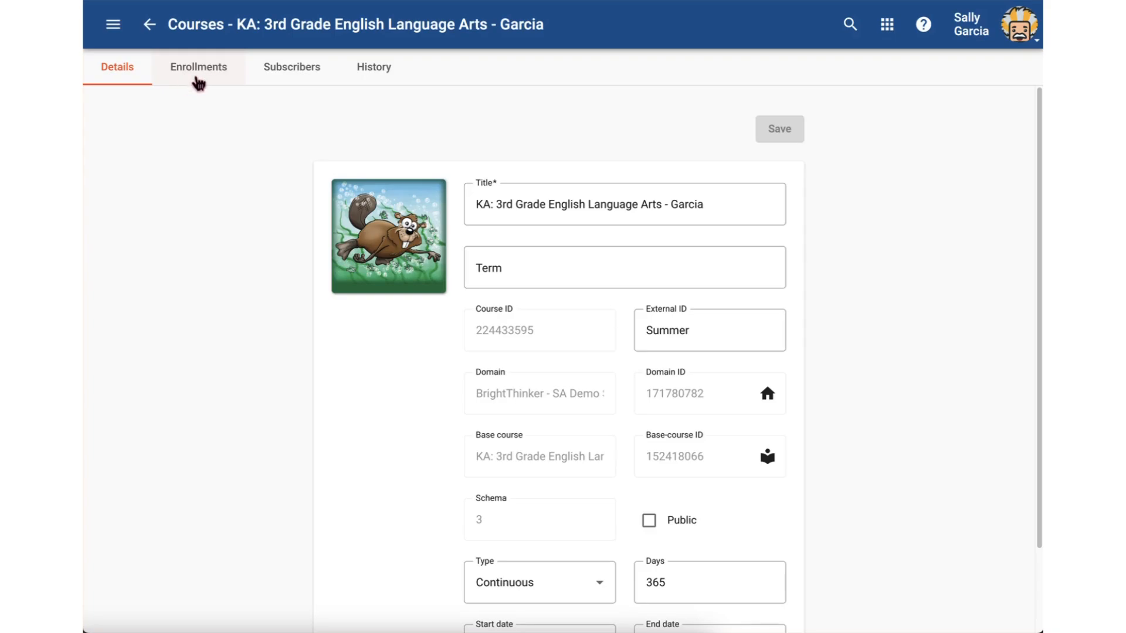
# Start a new enrollment for the course and add two more user fields so three users can be enrolled
pyautogui.click(204, 80)
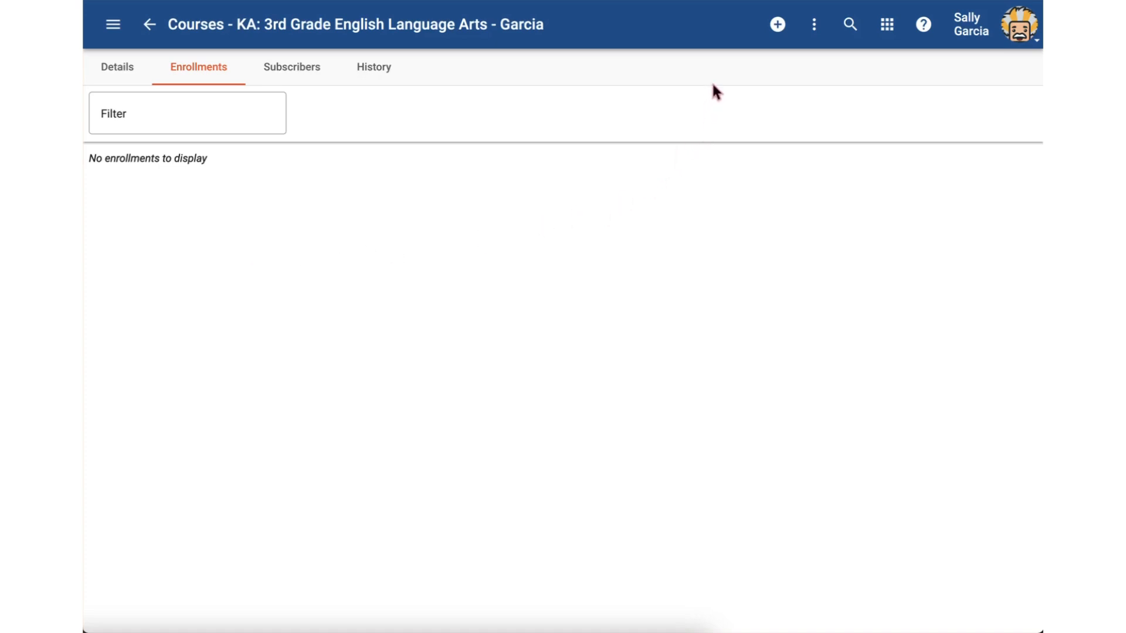
pyautogui.click(777, 29)
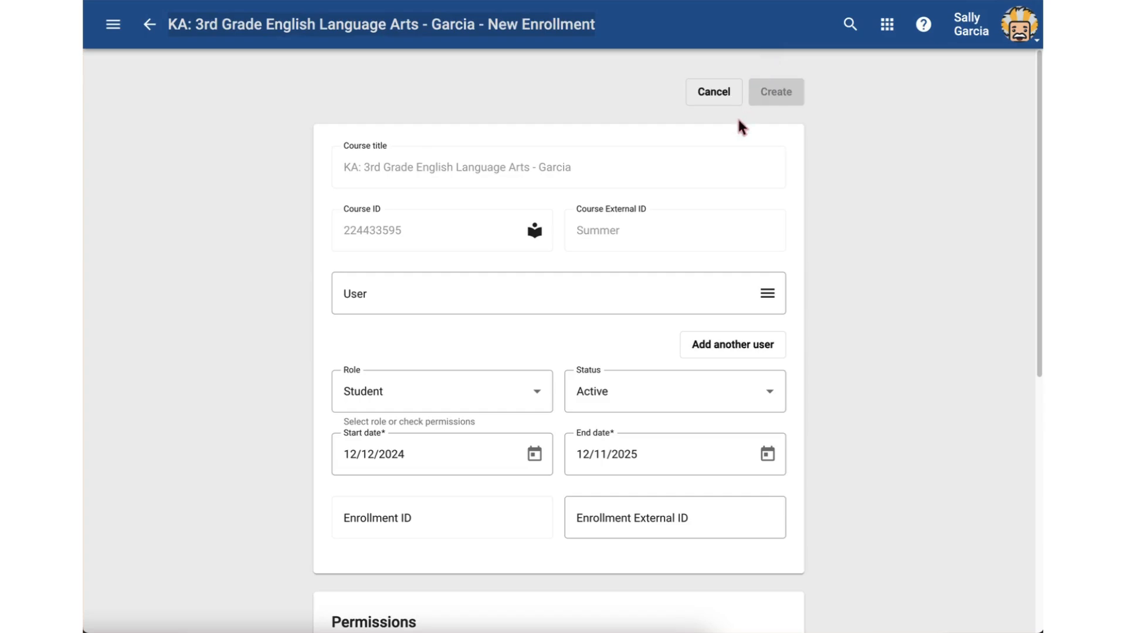
pyautogui.click(377, 294)
pyautogui.click(758, 344)
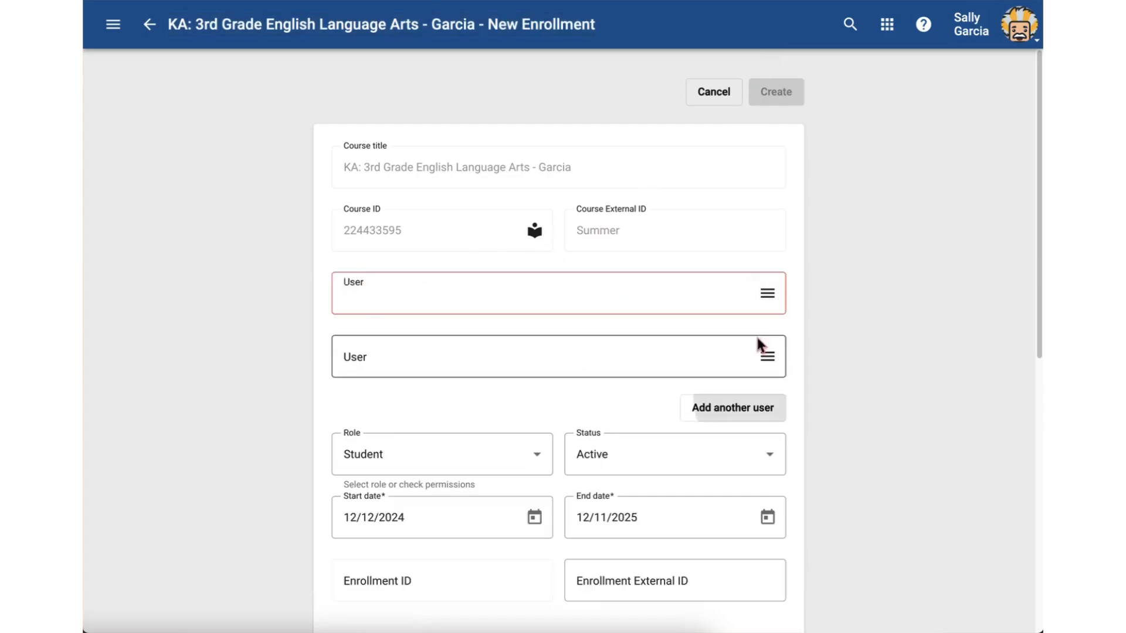
pyautogui.click(756, 411)
pyautogui.scroll(-2, 891, 390)
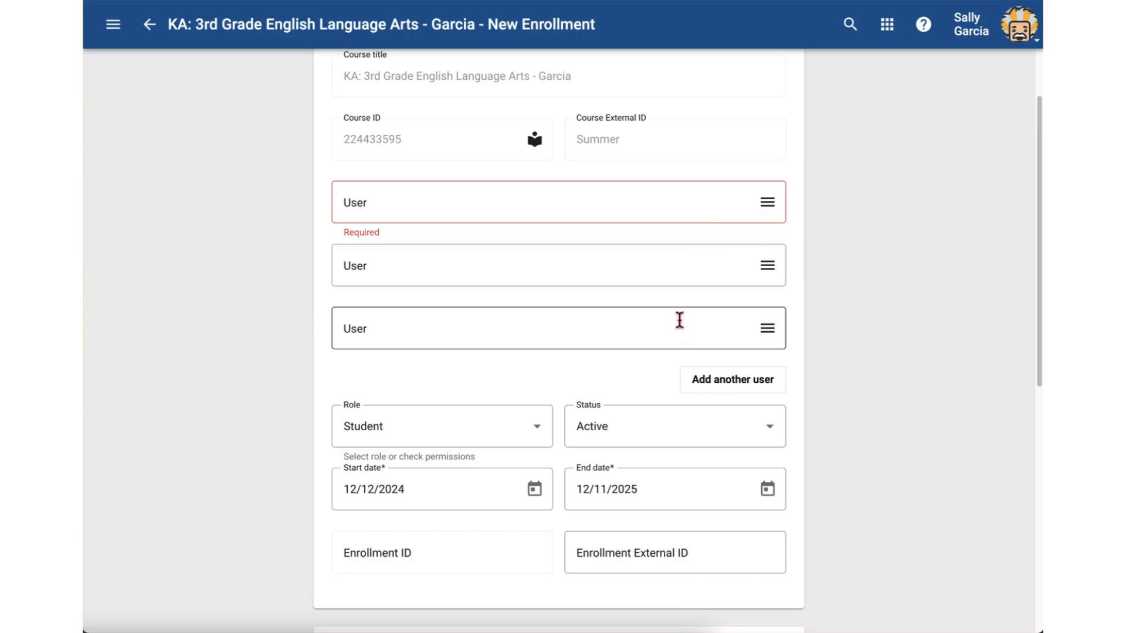
# Fill the three user fields by picking three different users from the list of active users
pyautogui.click(761, 213)
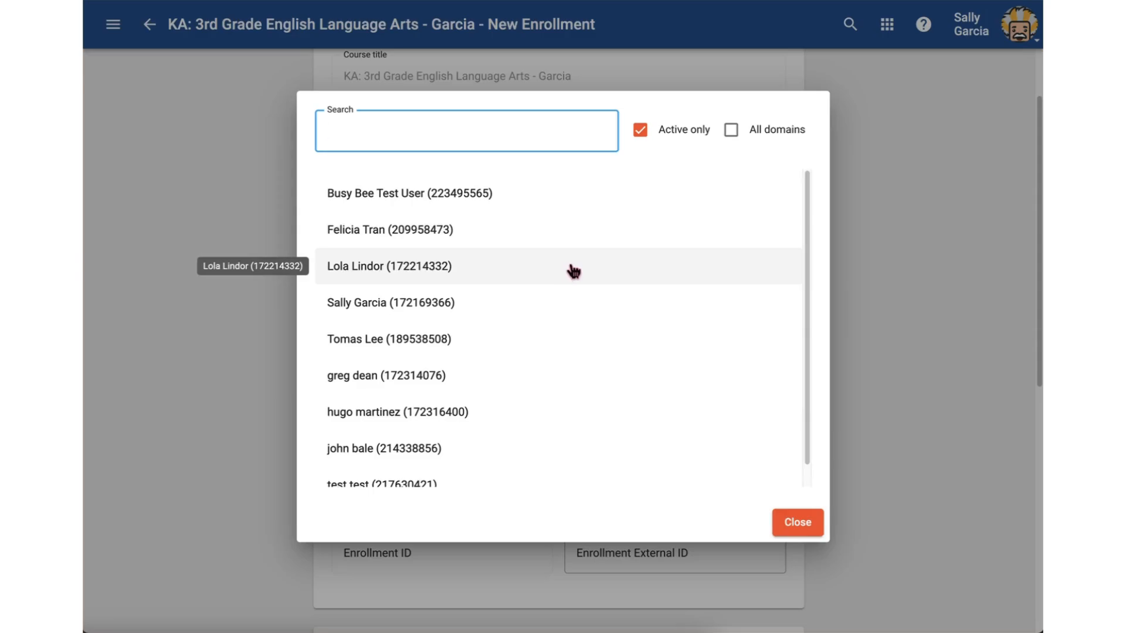
pyautogui.click(379, 272)
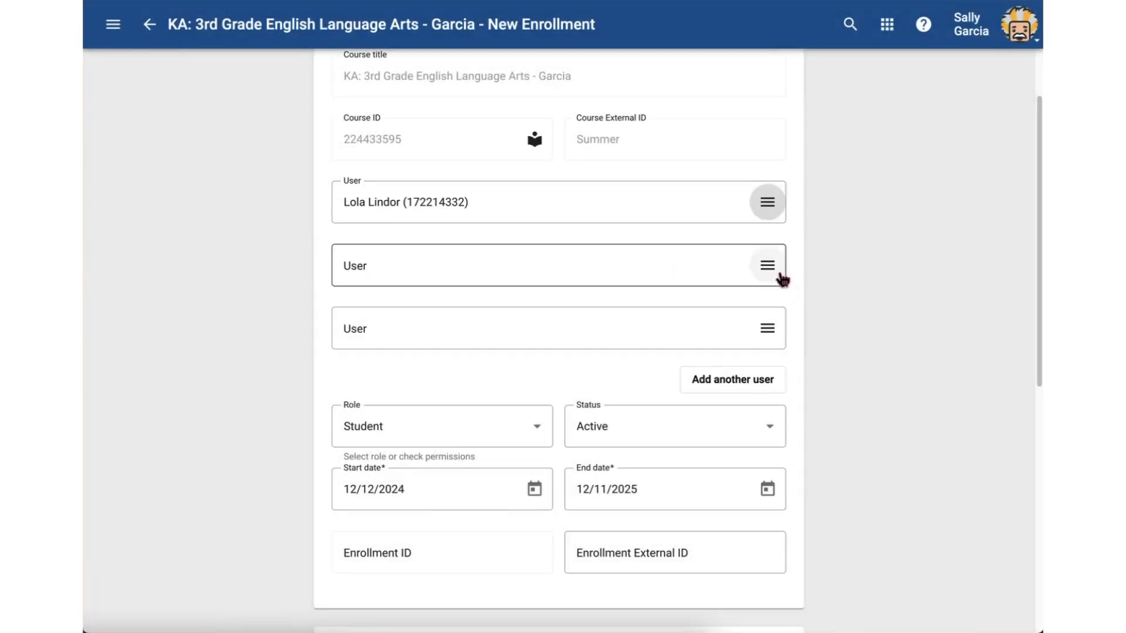
pyautogui.click(781, 276)
pyautogui.click(495, 397)
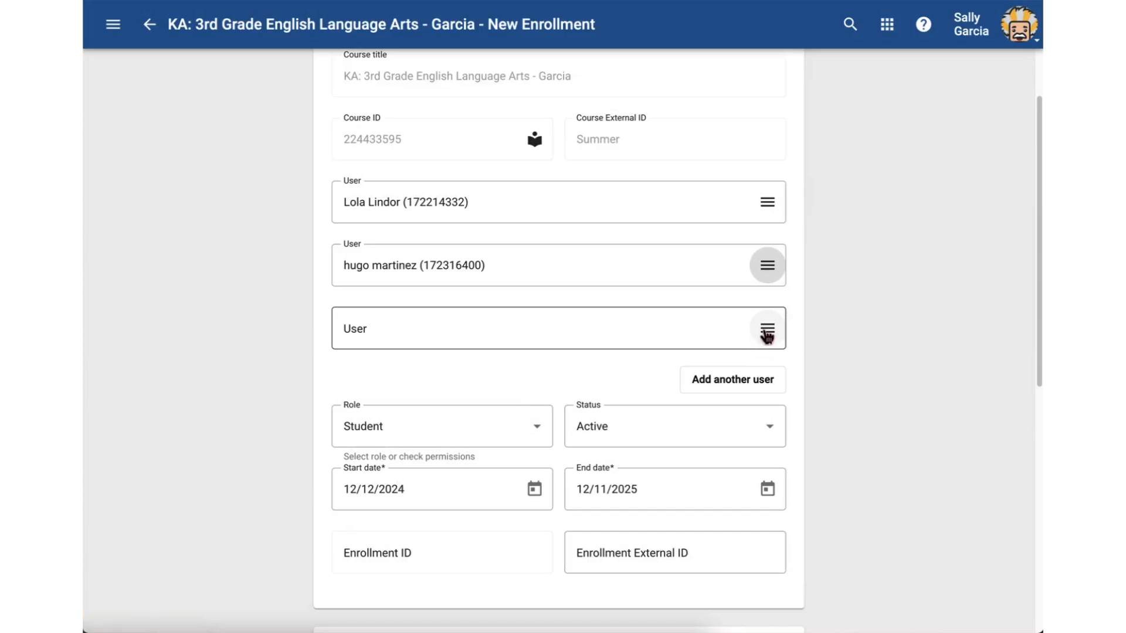
pyautogui.click(767, 332)
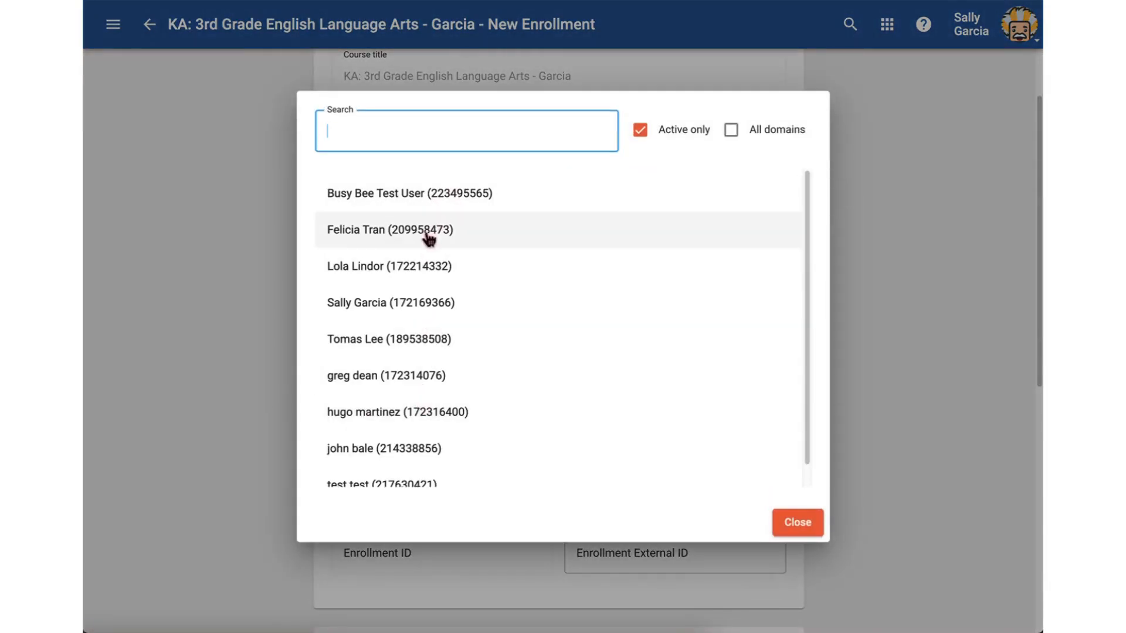
pyautogui.click(428, 235)
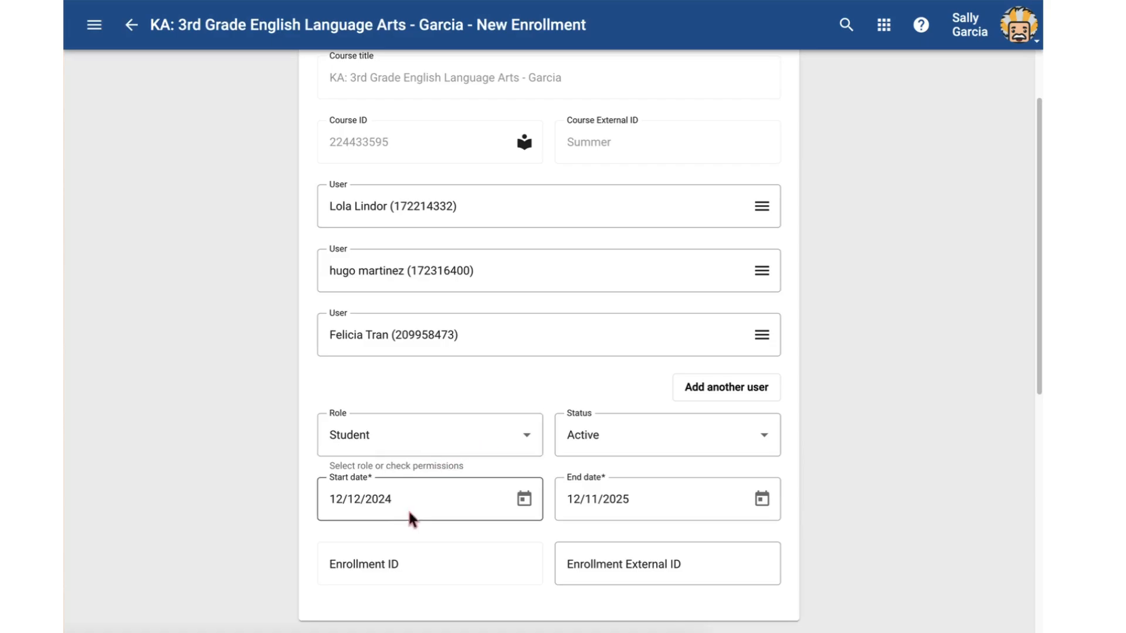
# Set the enrollment start date to 1/12/2024 and the end date to 5/11/2025
pyautogui.moveTo(416, 502); pyautogui.dragTo(289, 515)
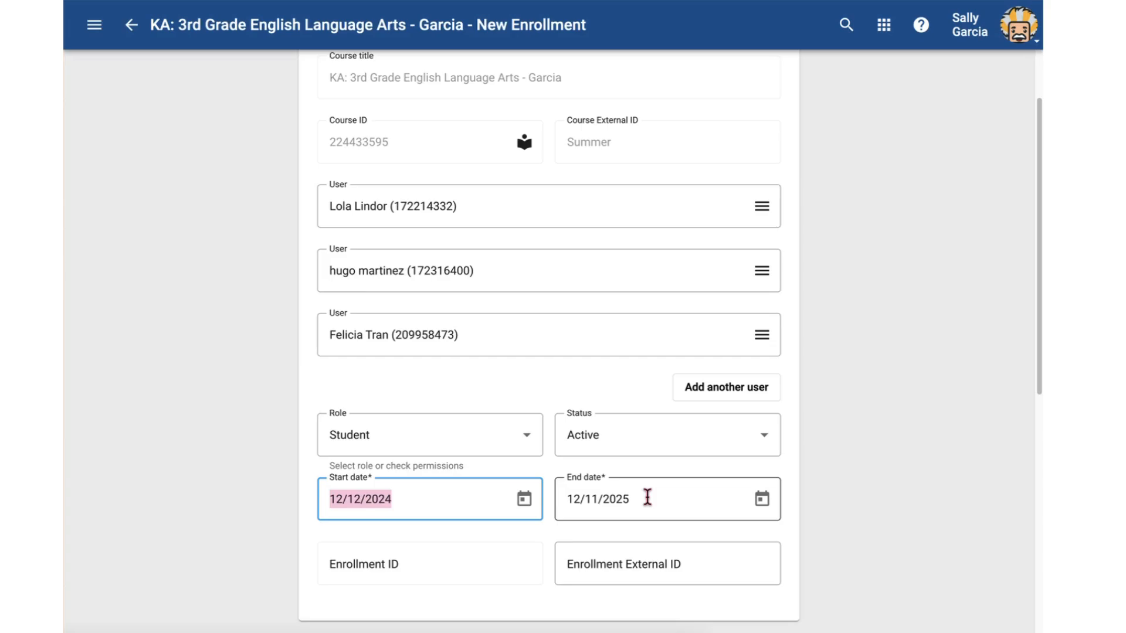
pyautogui.click(413, 504)
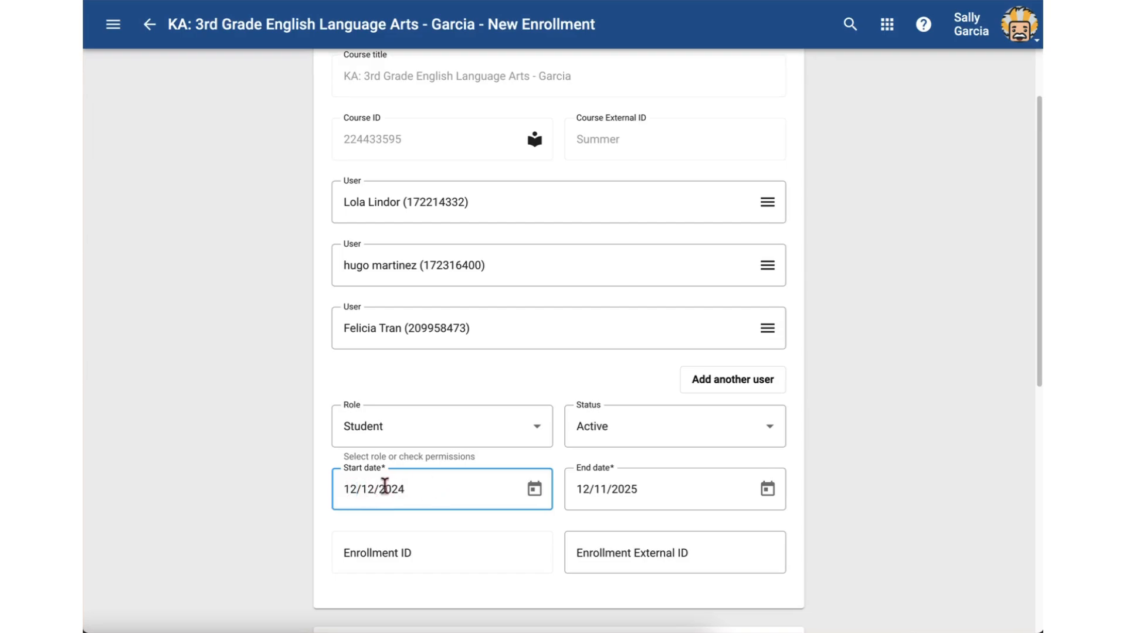
pyautogui.press('BackSpace')
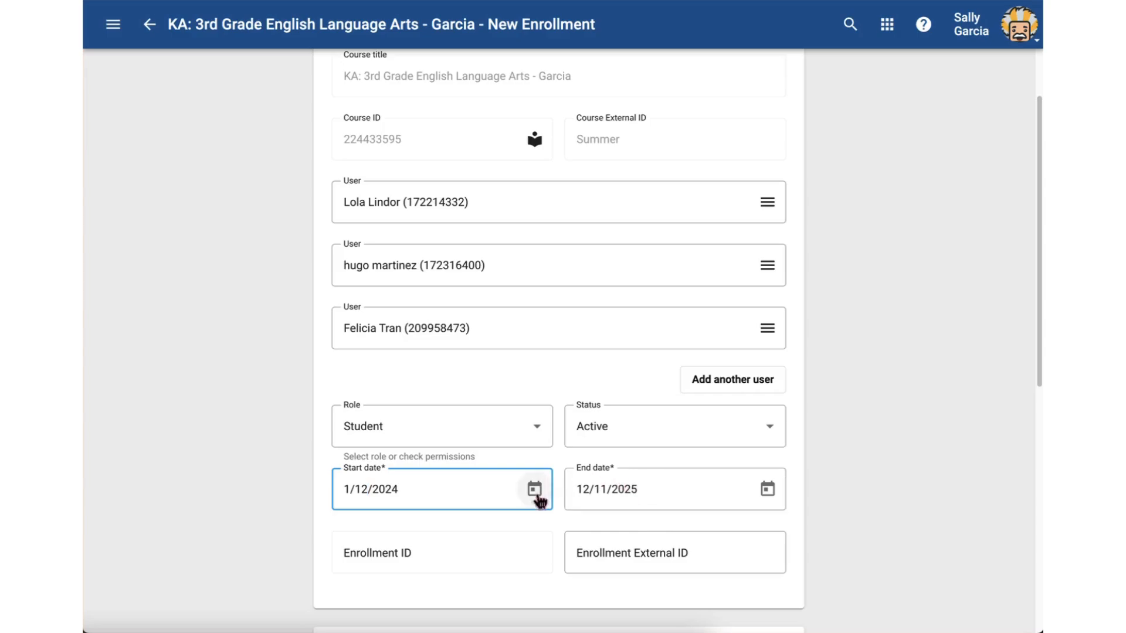
pyautogui.click(572, 494)
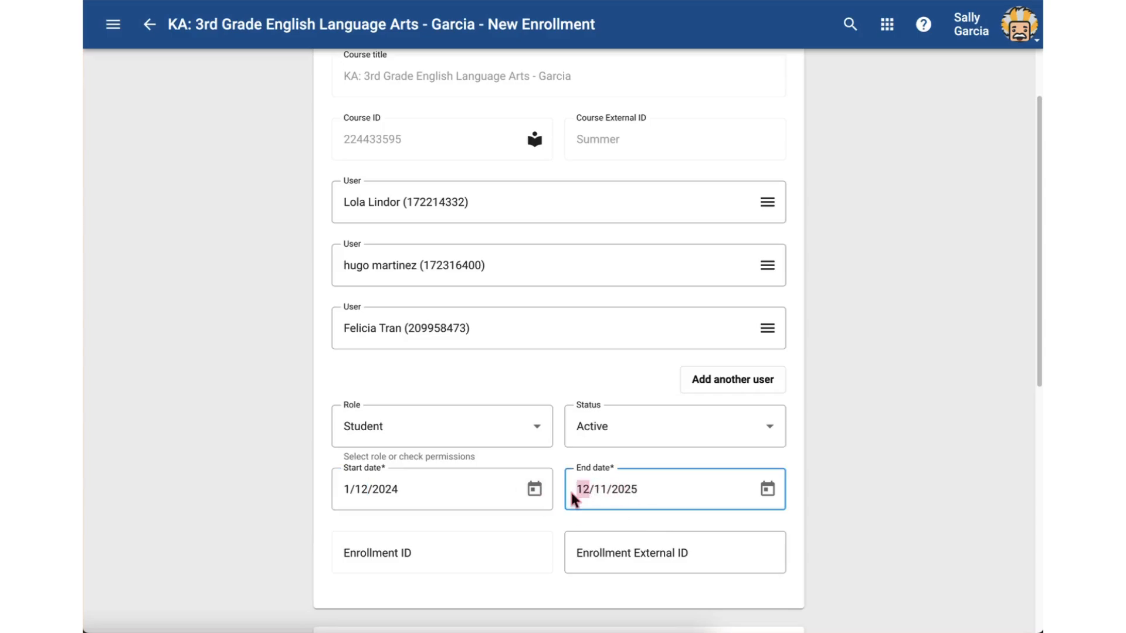
pyautogui.write('5')
pyautogui.click(895, 466)
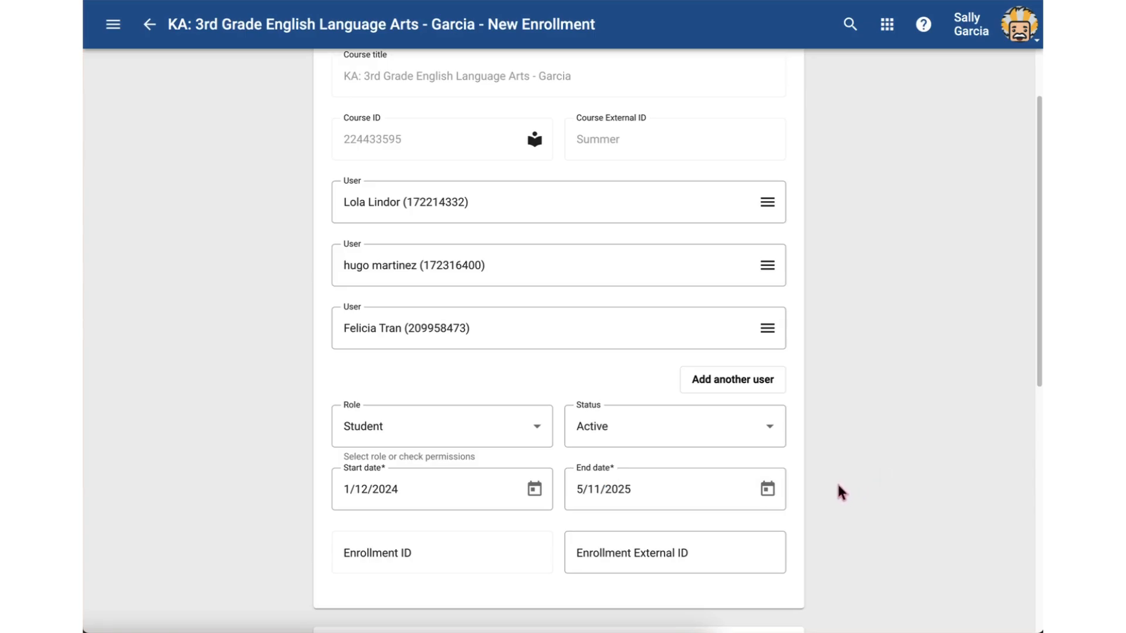
# Check the permissions of the Student role and create the enrollments for the three users
pyautogui.scroll(-8, 836, 482)
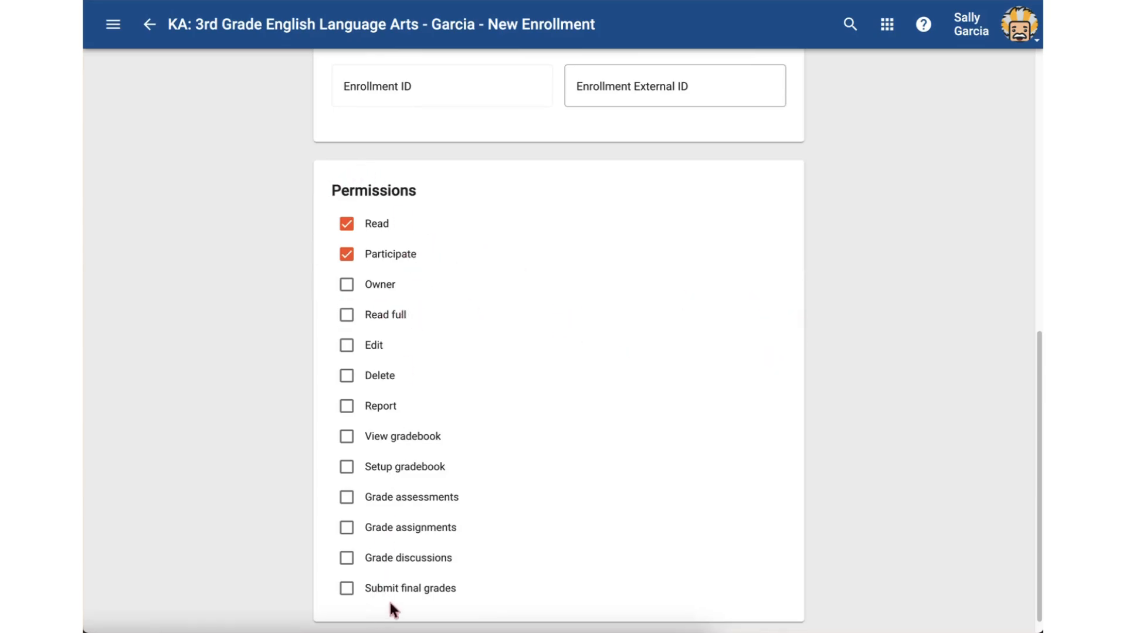
pyautogui.scroll(5, 596, 485)
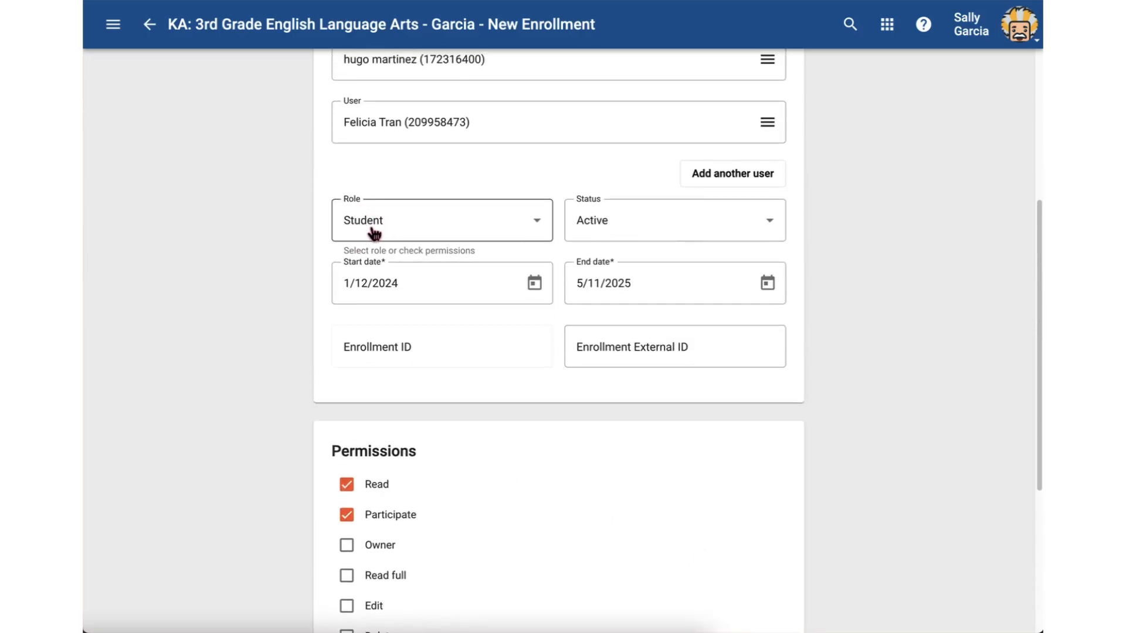
pyautogui.scroll(5, 892, 472)
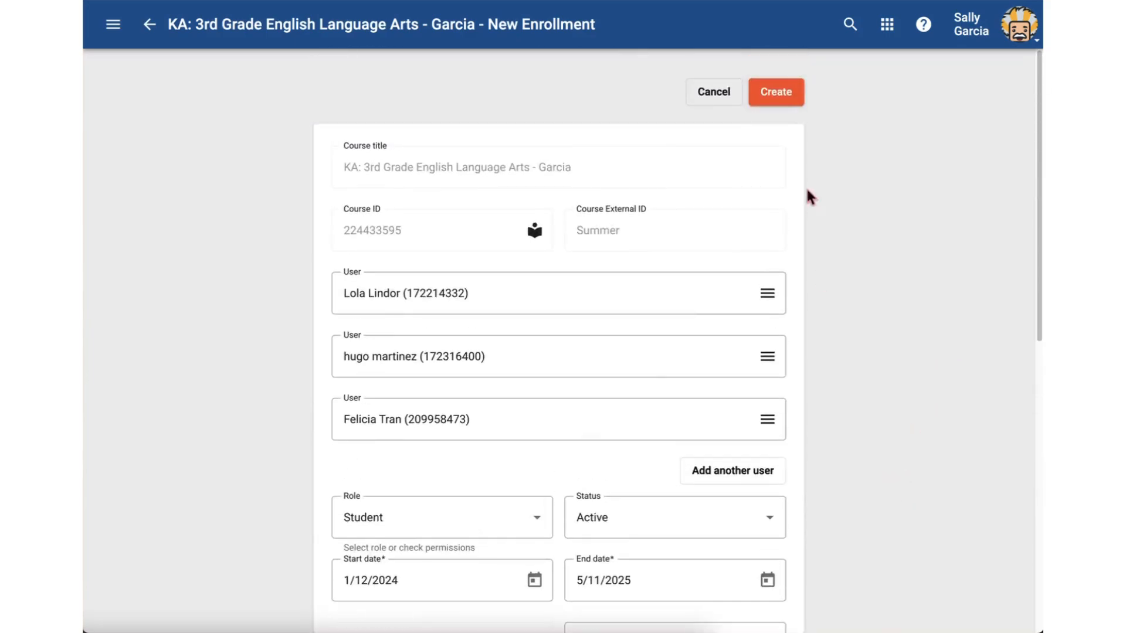
pyautogui.click(776, 96)
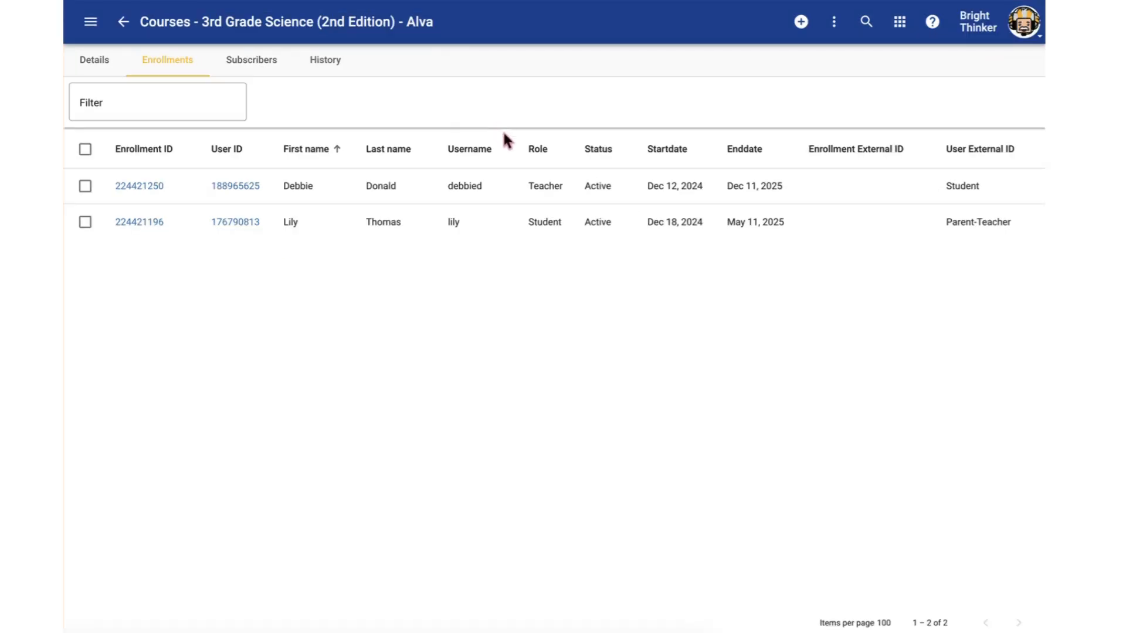
# Examine the student and teacher roles and the teacher's start and end dates in the 3rd Grade Science enrollments
pyautogui.moveTo(528, 221); pyautogui.dragTo(580, 221)
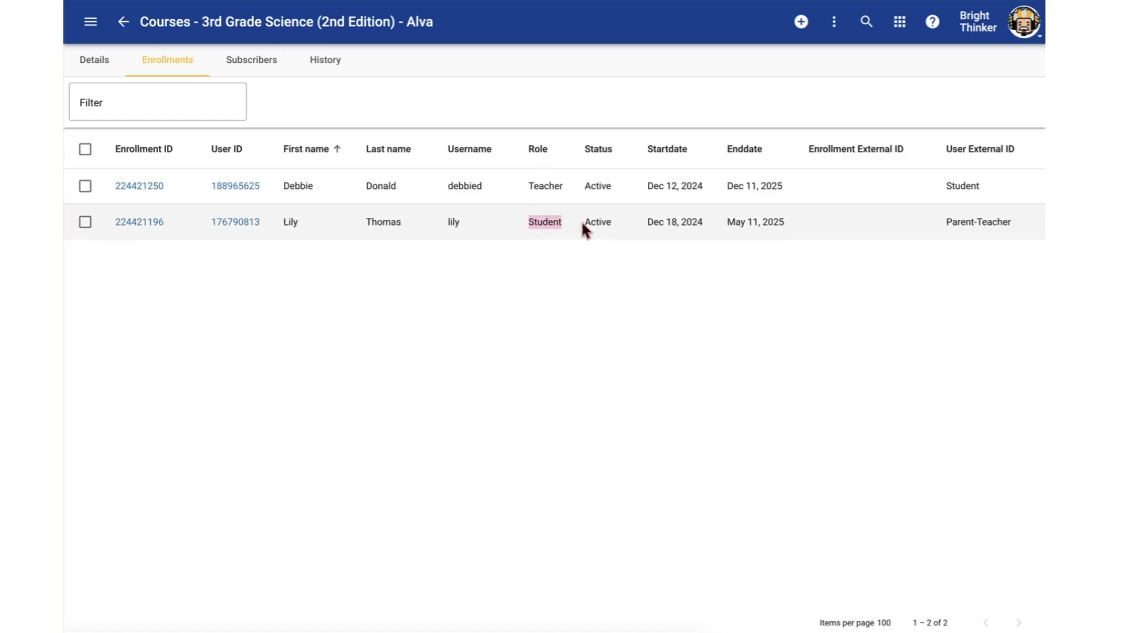
pyautogui.moveTo(527, 186); pyautogui.dragTo(579, 185)
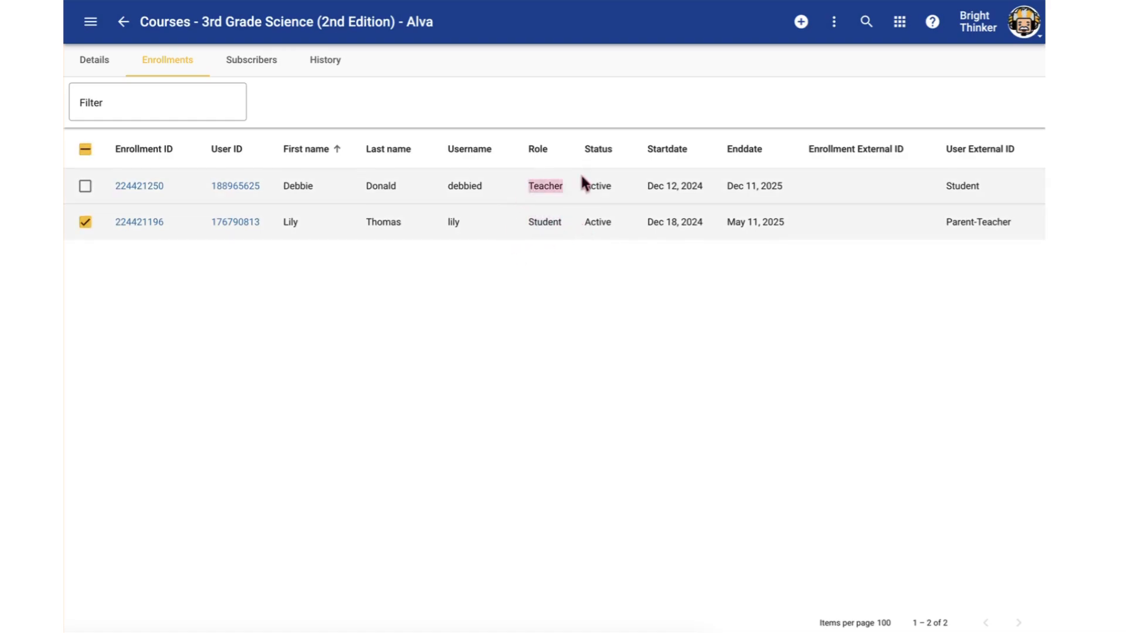
pyautogui.click(520, 279)
pyautogui.moveTo(645, 187); pyautogui.dragTo(803, 187)
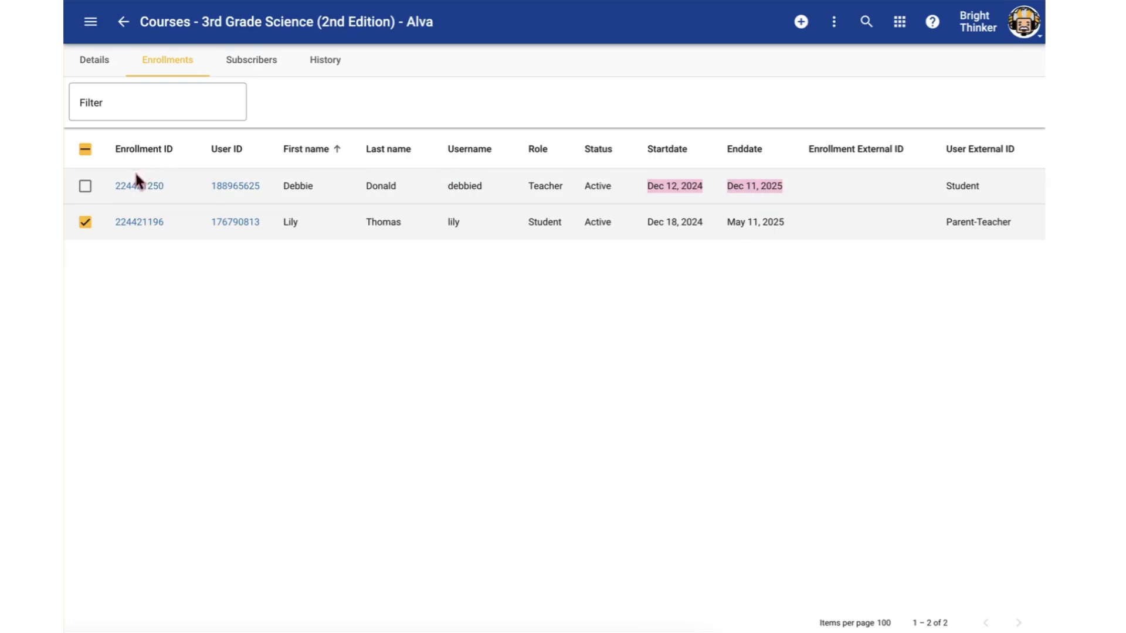
pyautogui.click(154, 269)
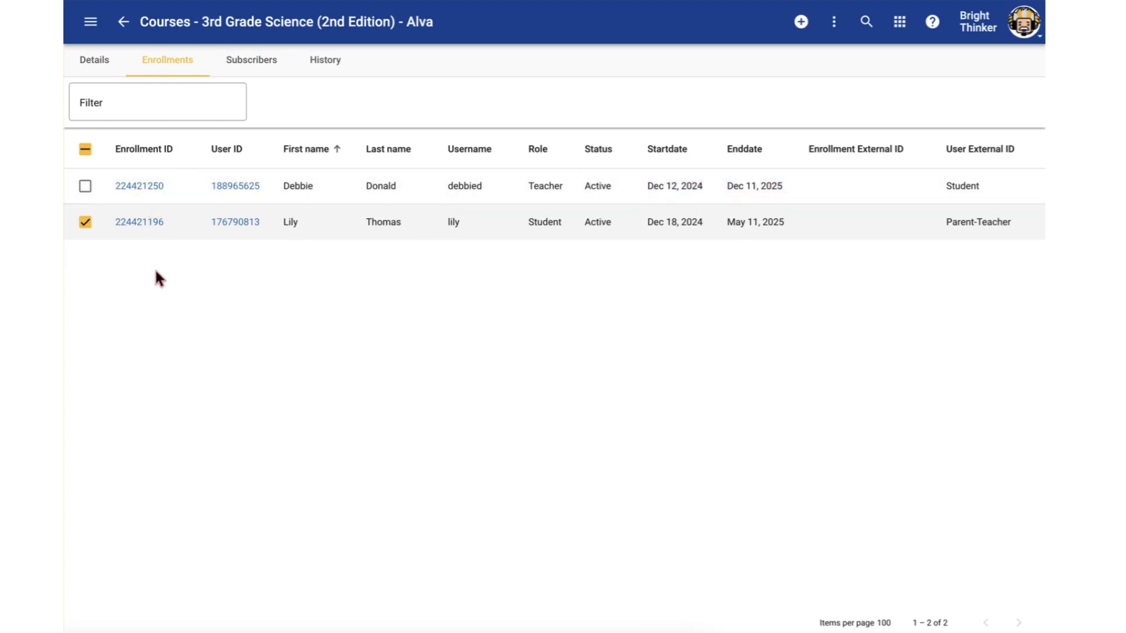
# Open the teacher's enrollment, look over its role, status, dates and permissions, and return to the enrollments list
pyautogui.click(150, 187)
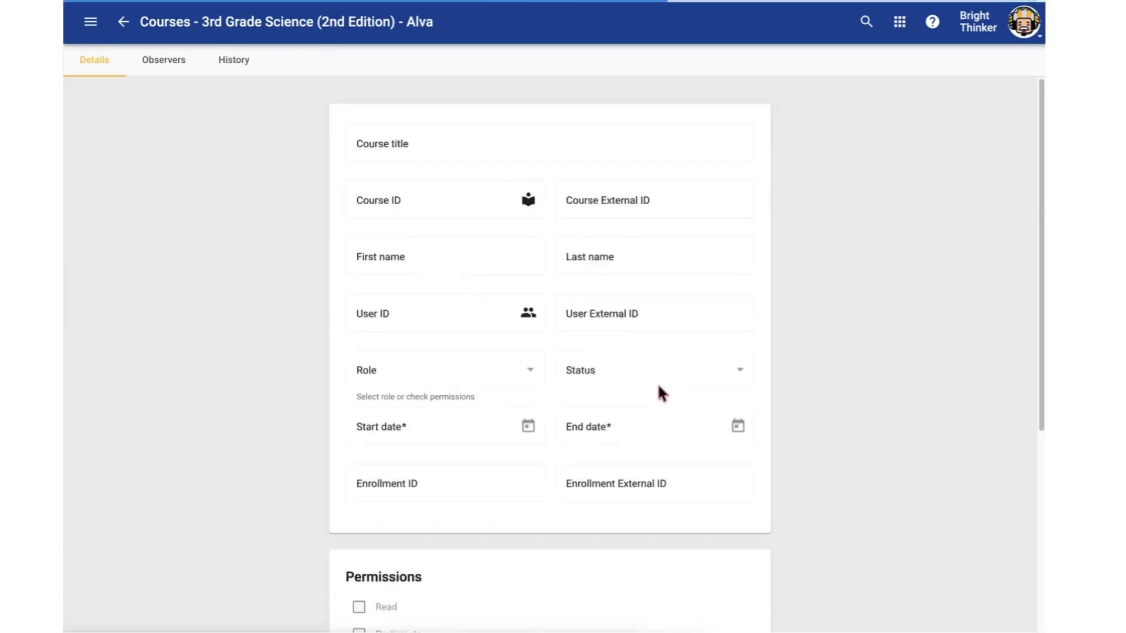
pyautogui.scroll(-1, 765, 329)
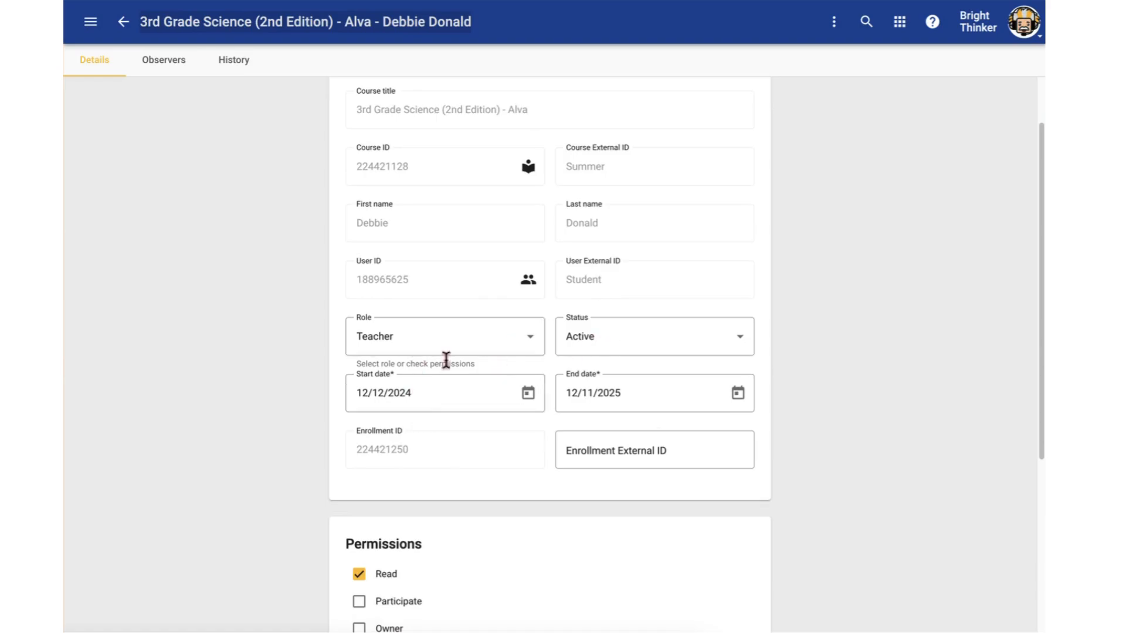
pyautogui.scroll(1, 742, 390)
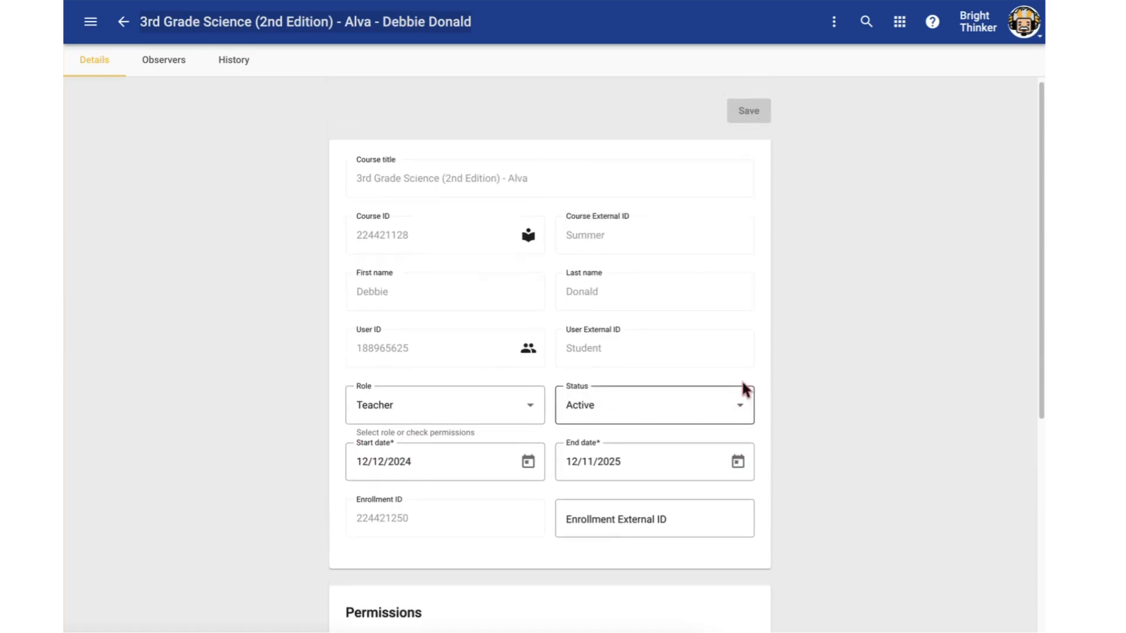
pyautogui.click(123, 24)
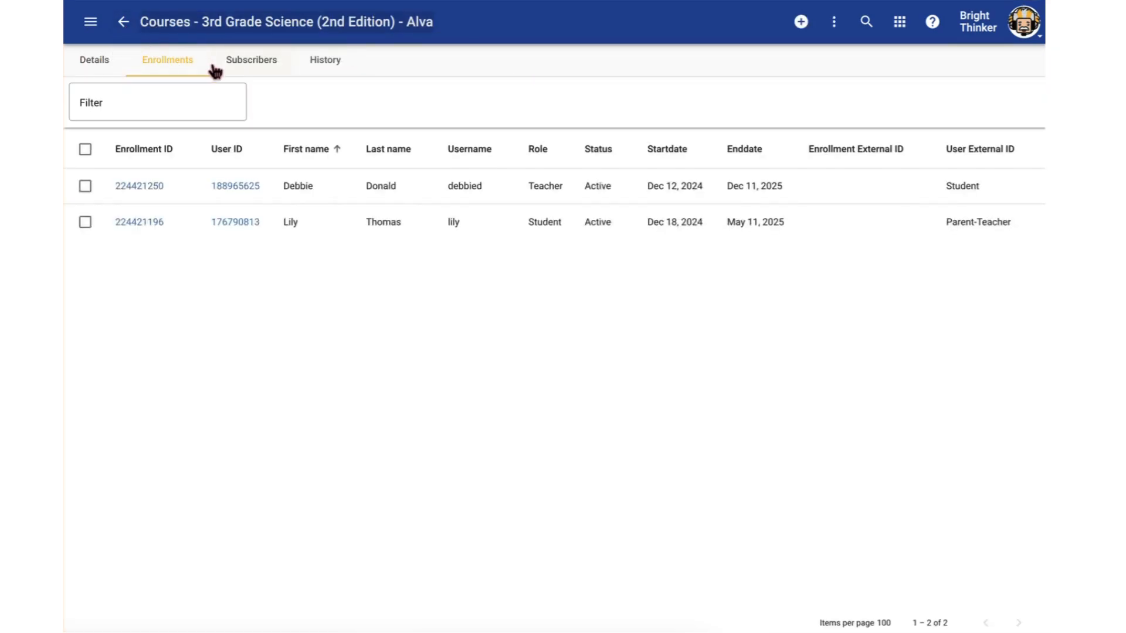
# Start a bulk update of both 3rd Grade Science enrollments and try out its start date option
pyautogui.click(85, 186)
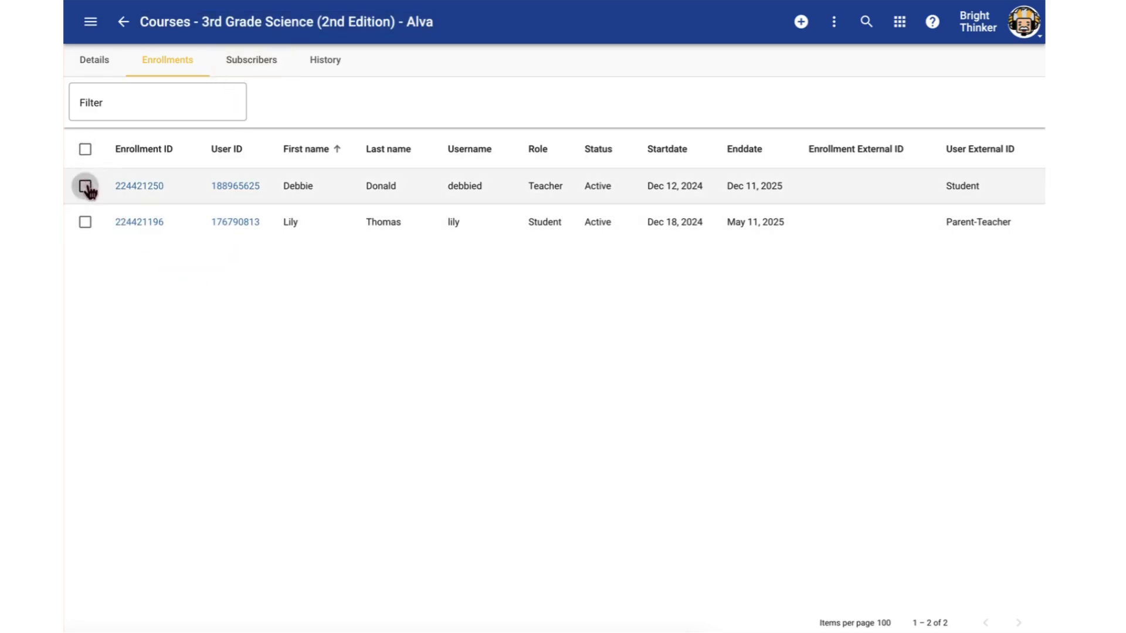
pyautogui.click(85, 223)
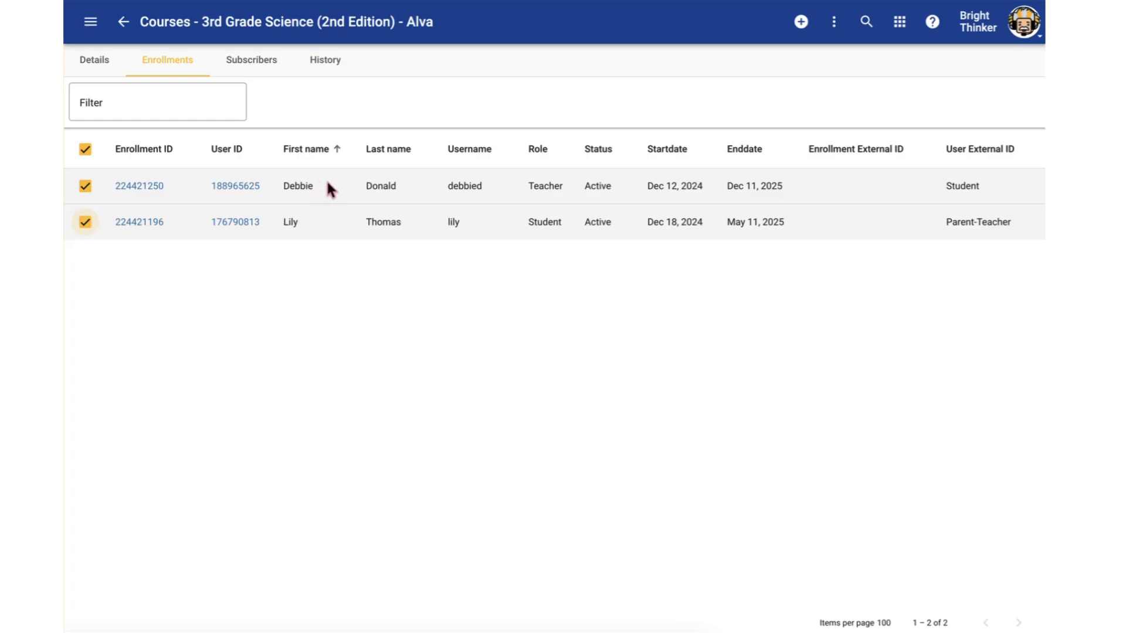
pyautogui.click(833, 22)
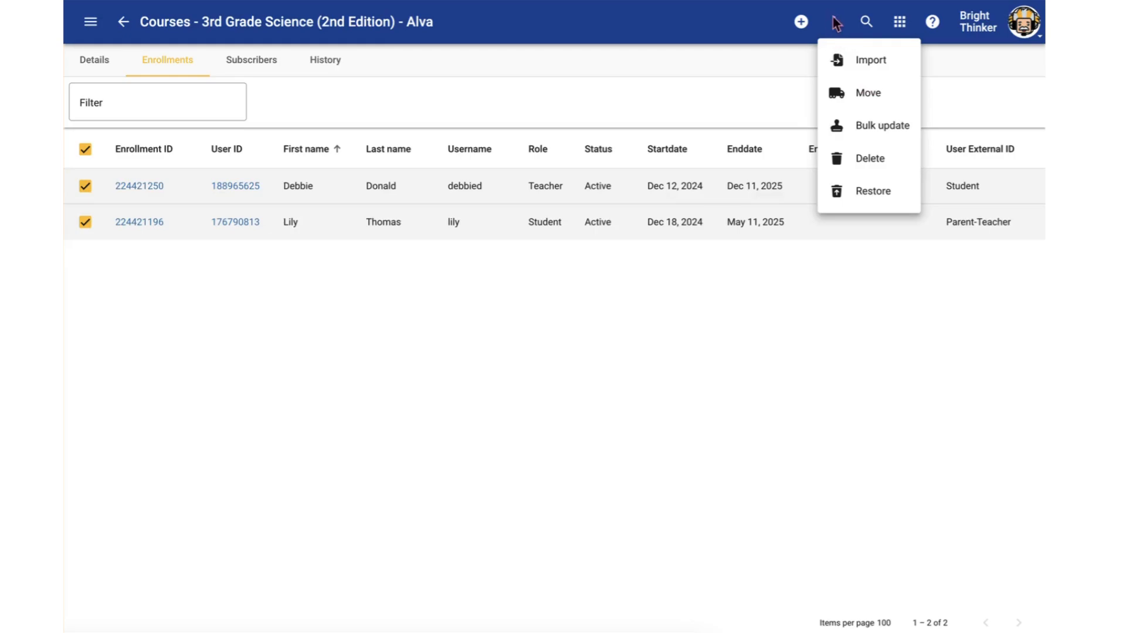
pyautogui.click(891, 130)
pyautogui.click(363, 290)
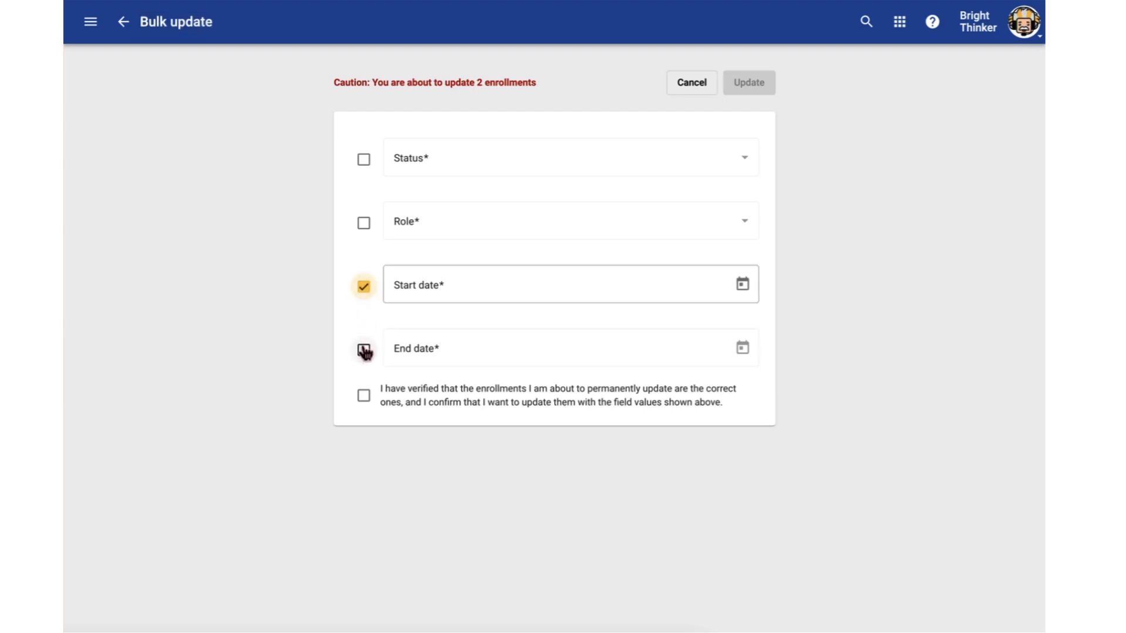
pyautogui.click(432, 285)
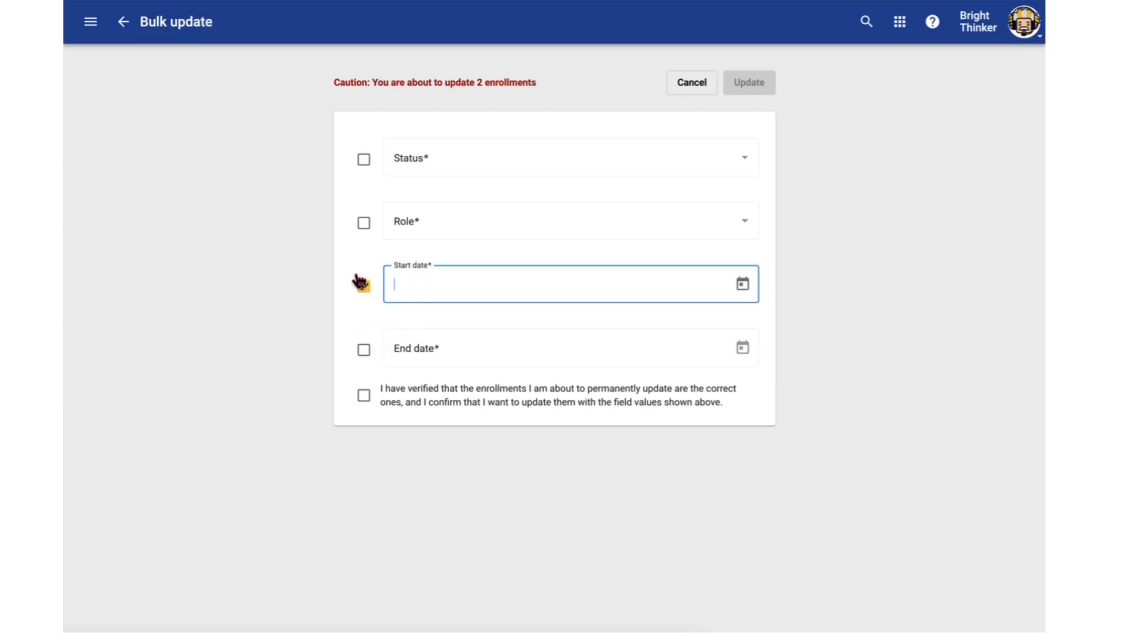
pyautogui.click(362, 287)
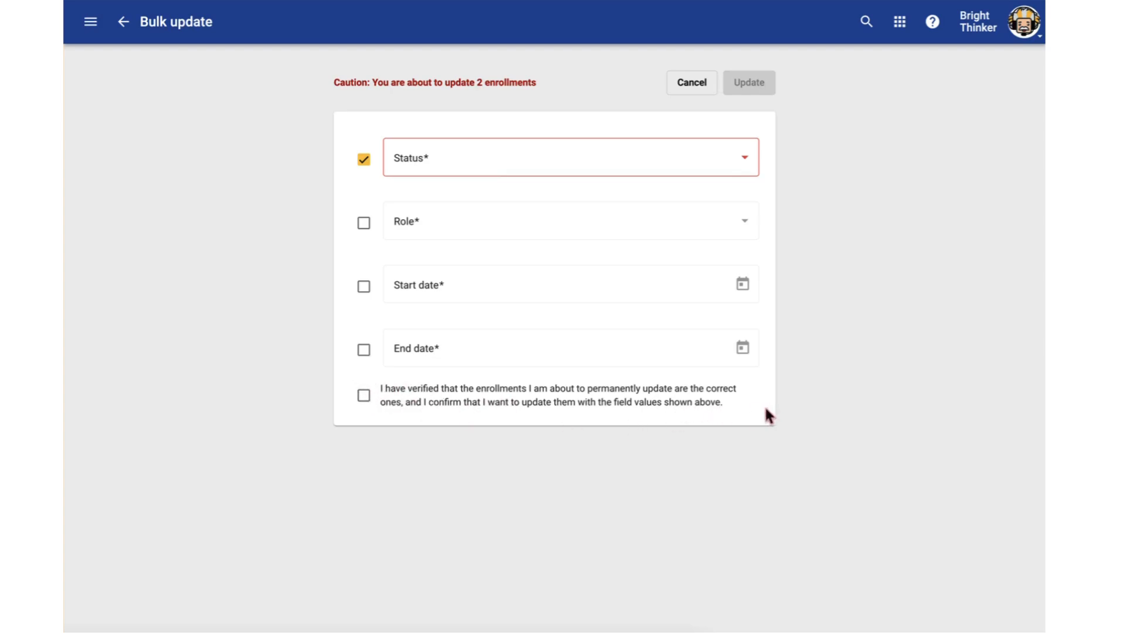
# Set the bulk update's status to Withdrawn, tick the verification statement, and cancel the update
pyautogui.moveTo(765, 406); pyautogui.dragTo(367, 396)
pyautogui.click(363, 397)
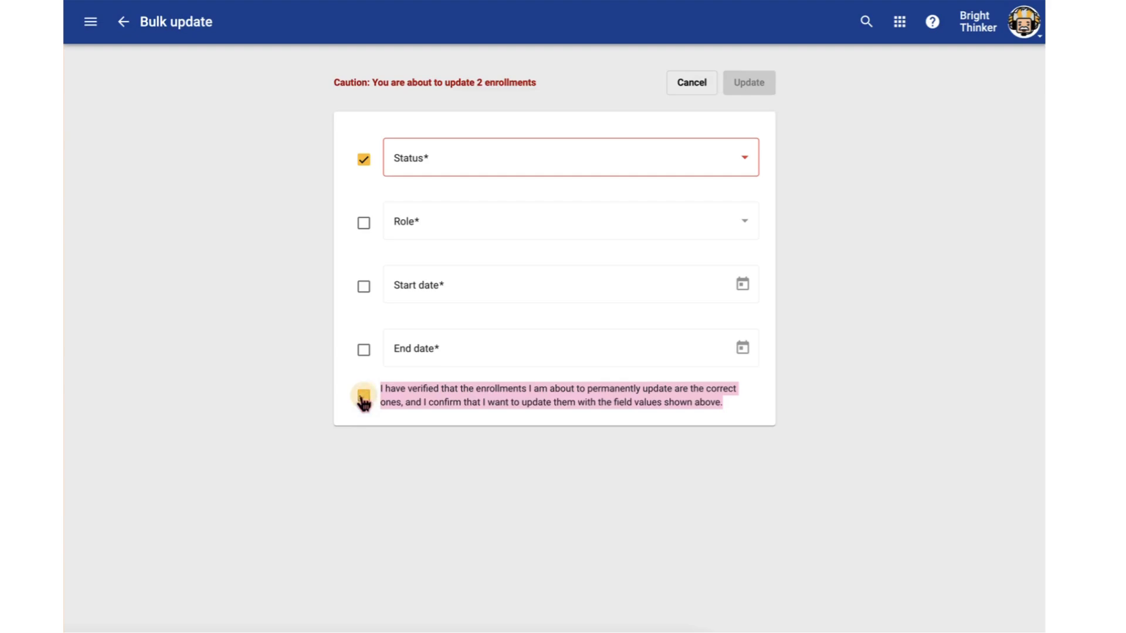
pyautogui.click(458, 164)
pyautogui.click(429, 232)
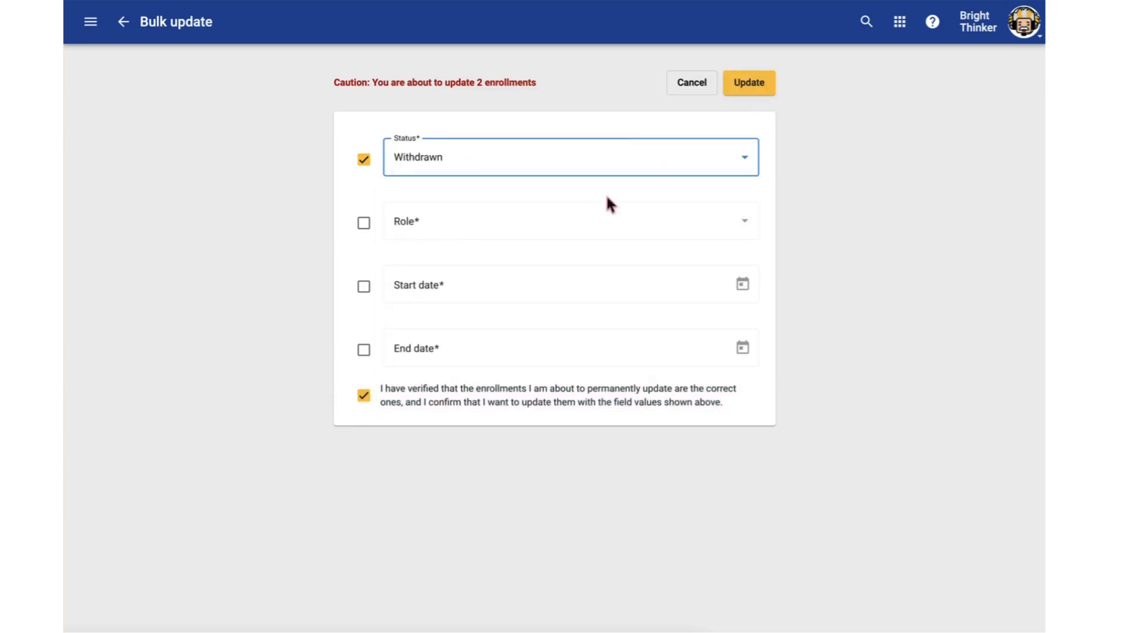
pyautogui.click(681, 89)
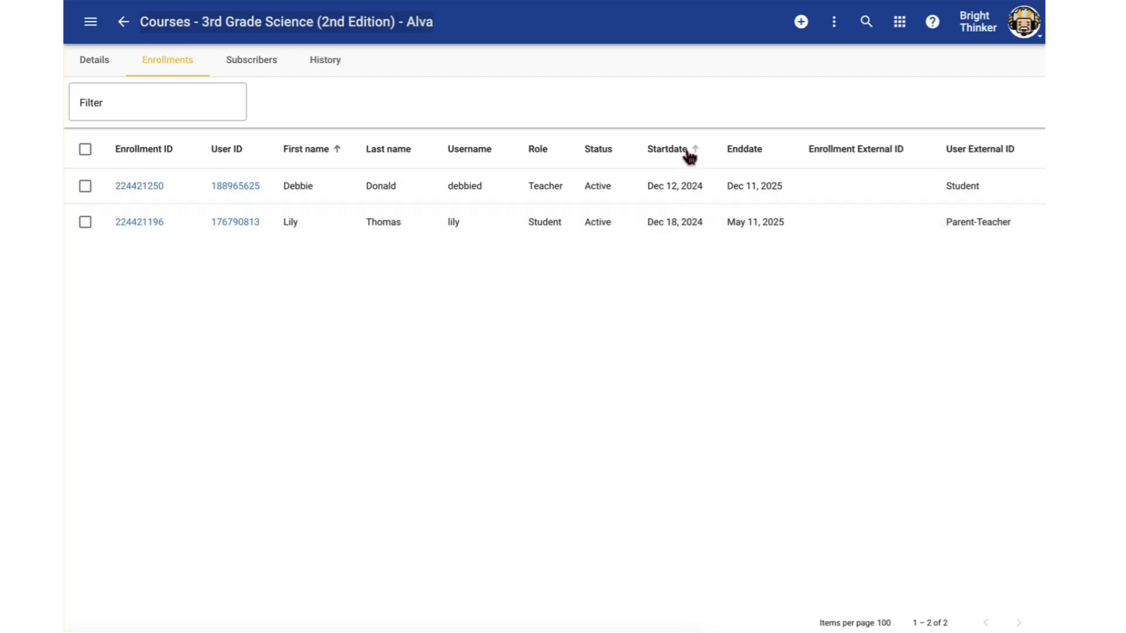
# Leave the course and open the enrollments of the 3rd Grade Science teacher from the site's user list
pyautogui.click(123, 21)
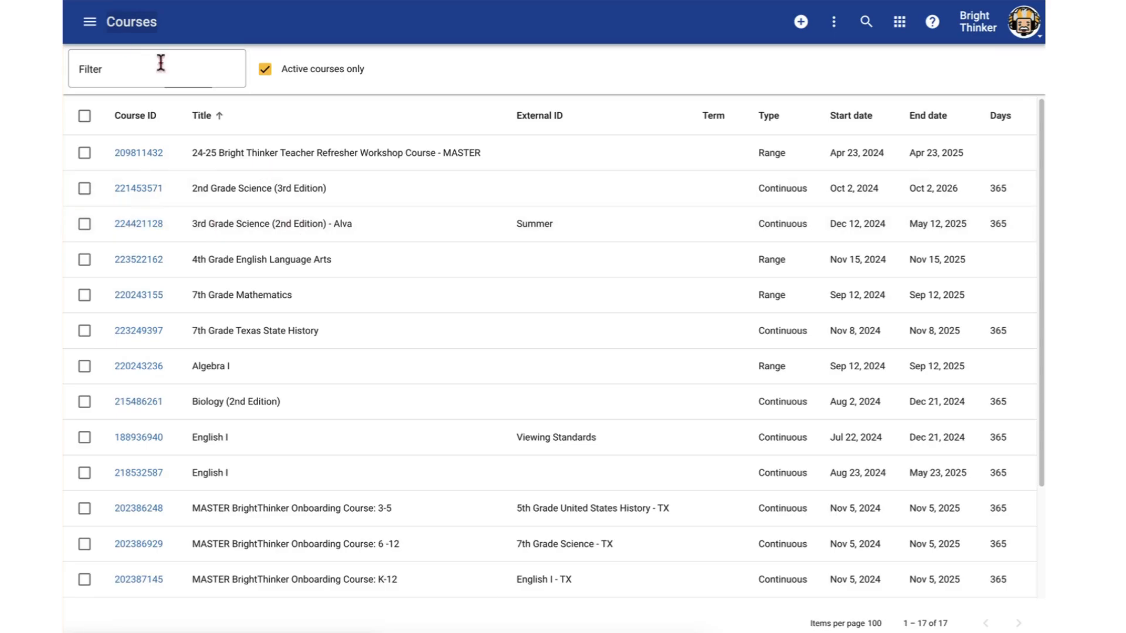
pyautogui.click(91, 23)
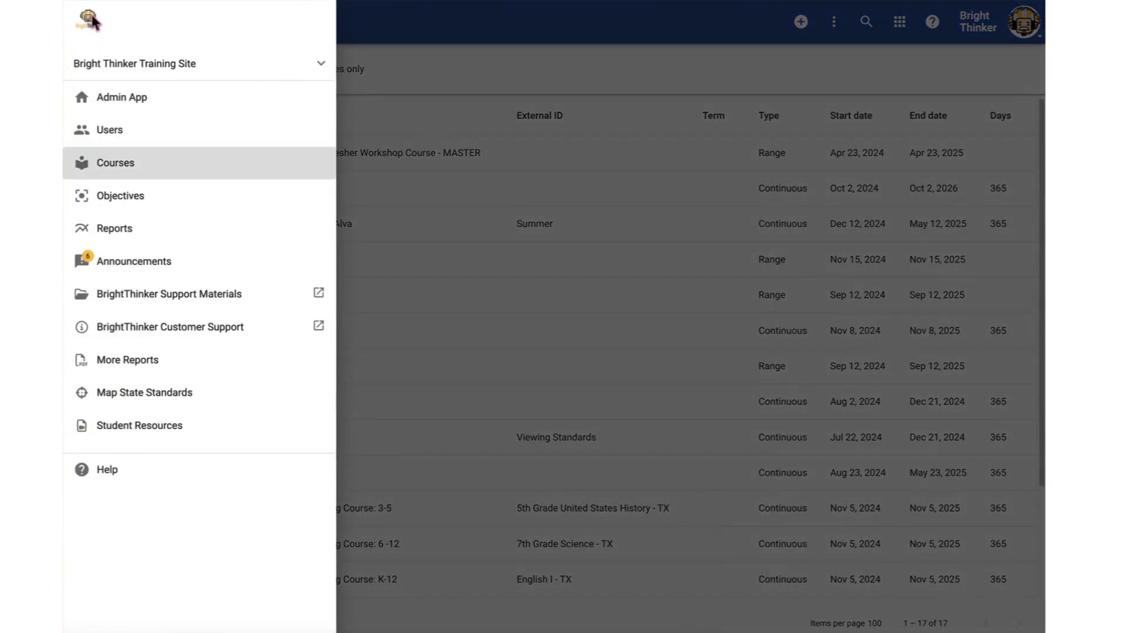
pyautogui.click(121, 135)
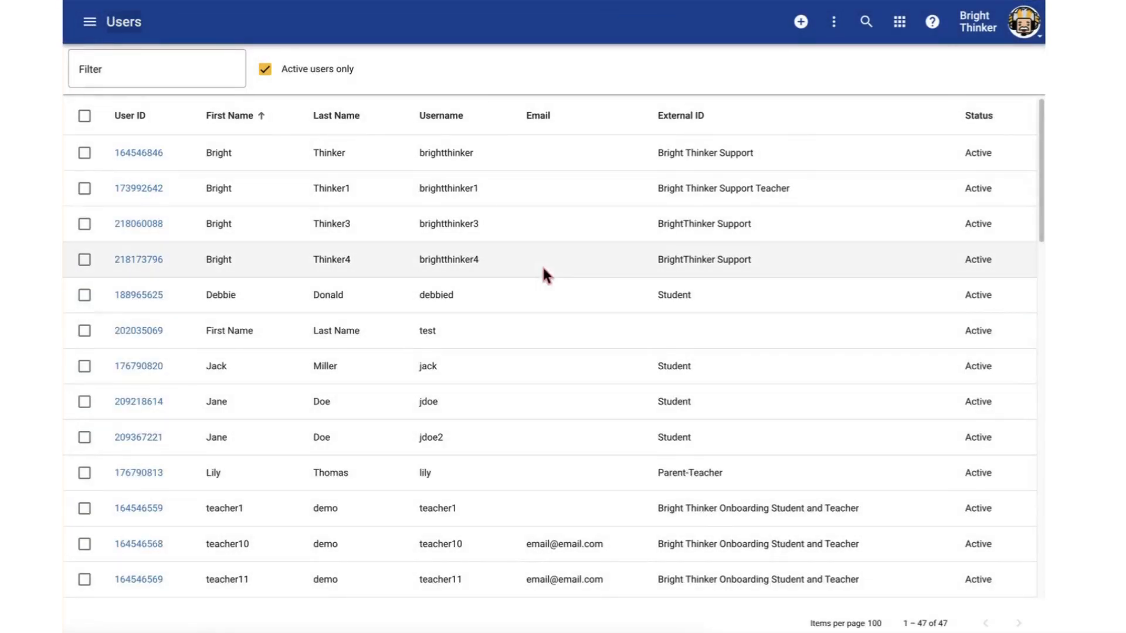
pyautogui.click(148, 300)
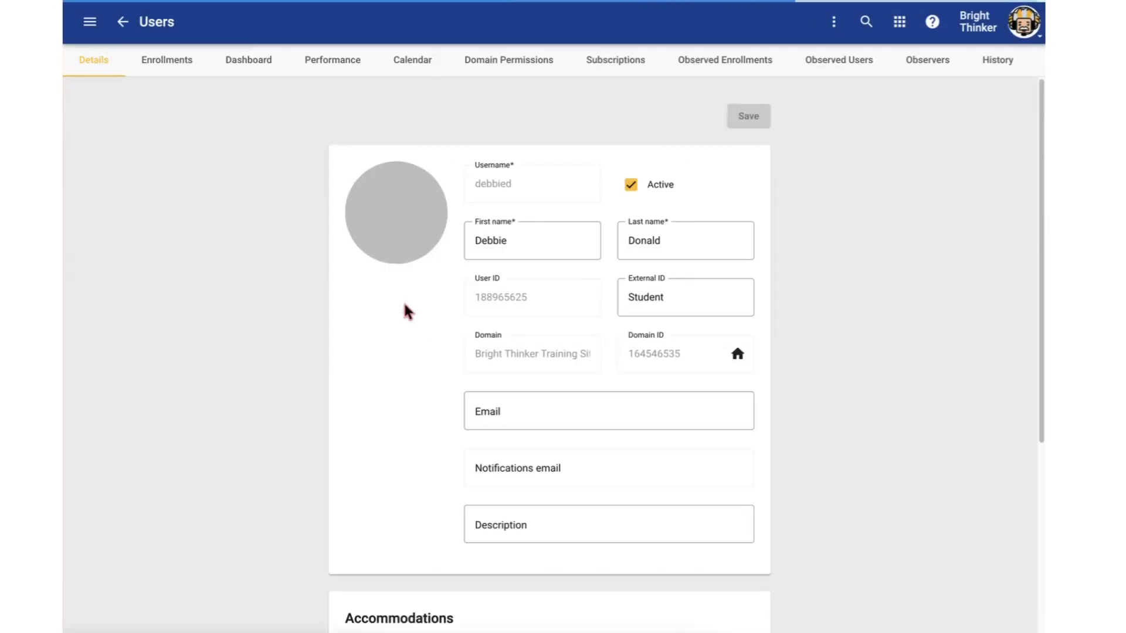
pyautogui.click(175, 70)
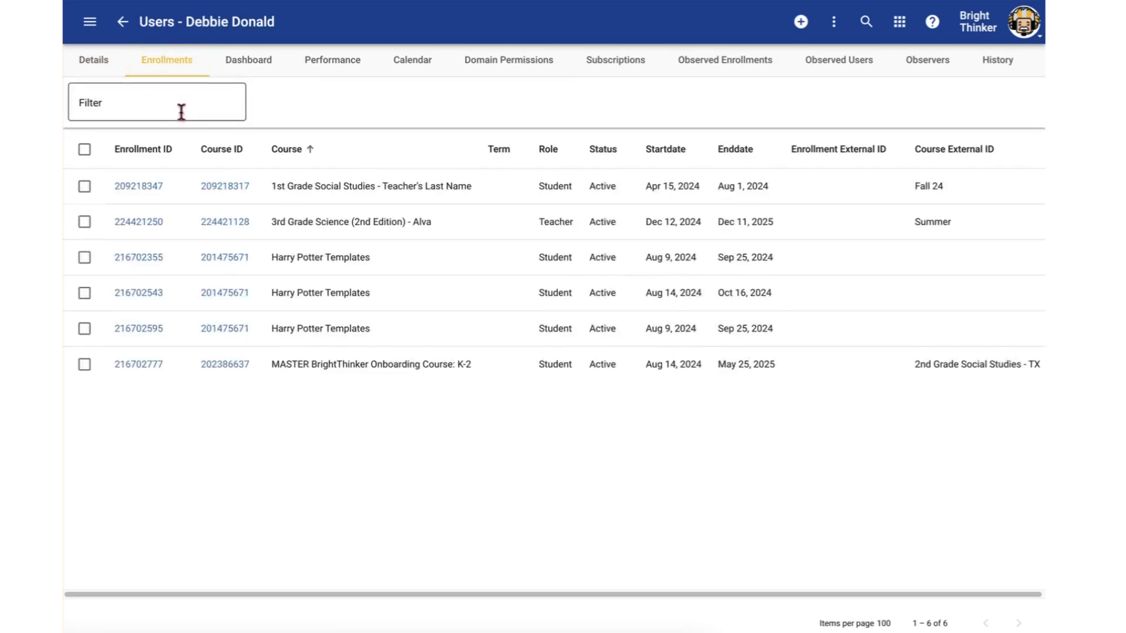
# Try a new enrollment for this user with additional course fields for enrolling in several courses at once
pyautogui.click(798, 29)
pyautogui.click(699, 198)
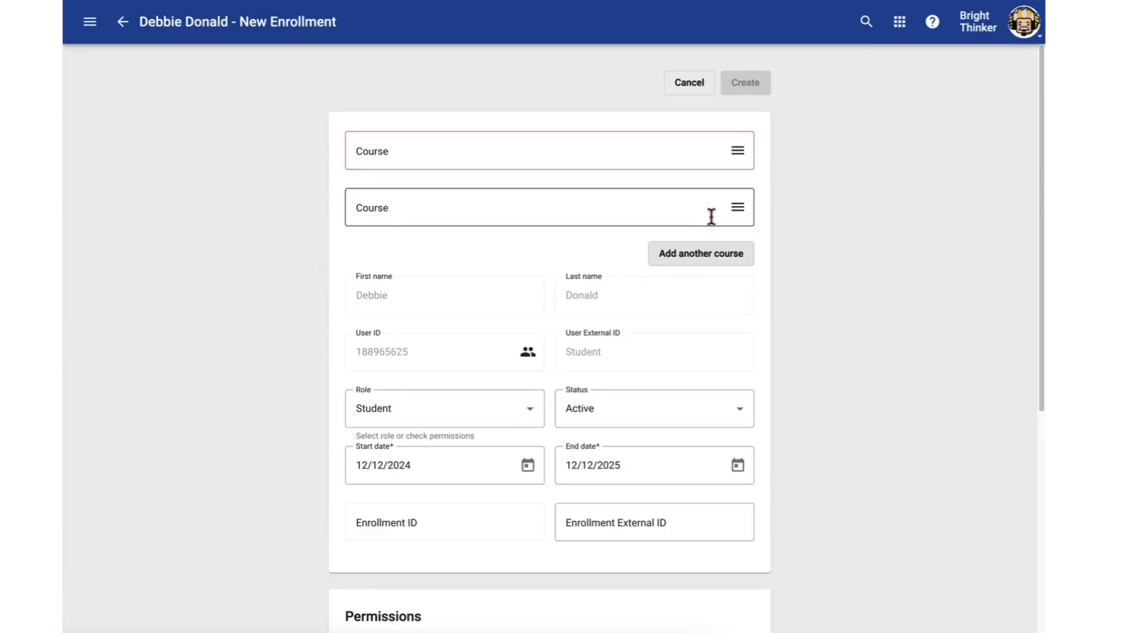
pyautogui.click(711, 252)
pyautogui.click(724, 309)
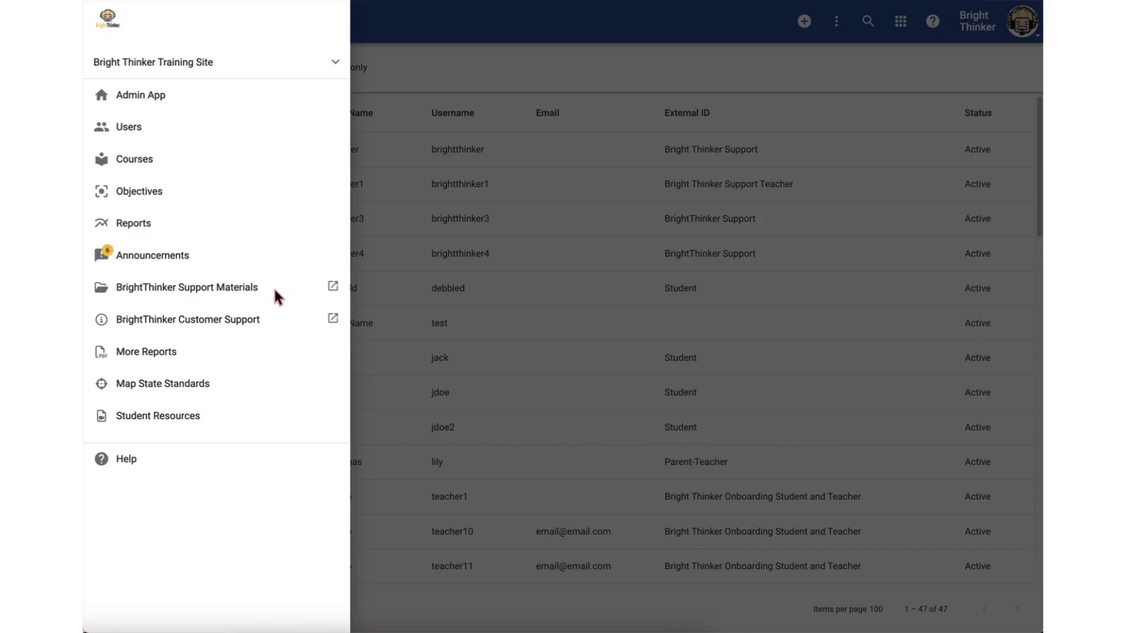
# Open the domain settings of the Bright Thinker Training Site in the Admin App and locate the blackout dates
pyautogui.click(153, 101)
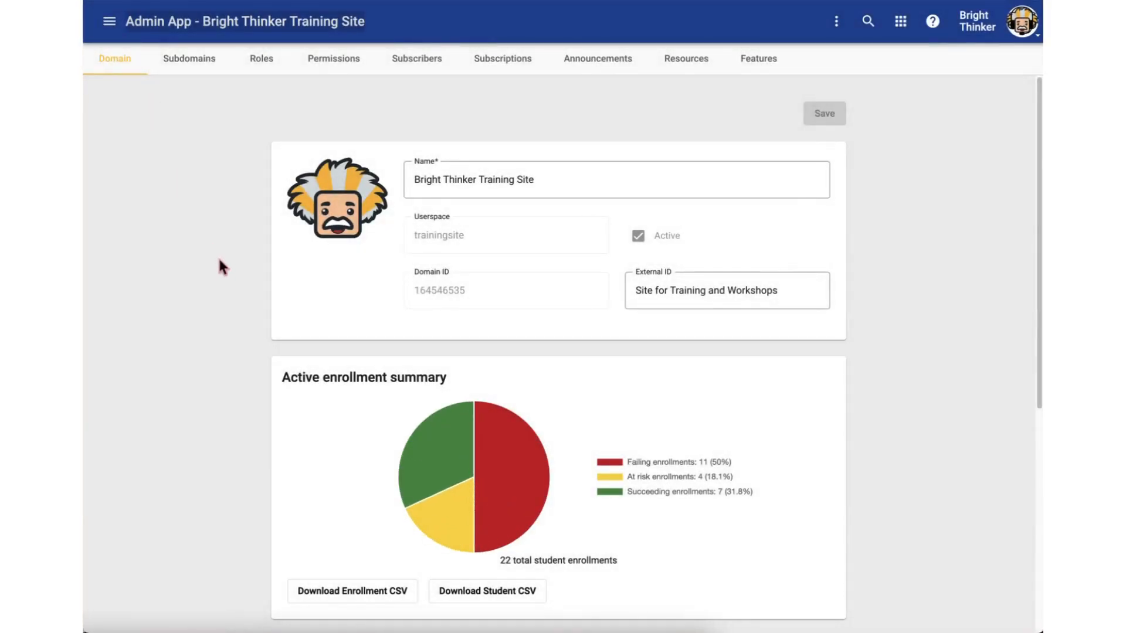
pyautogui.click(836, 22)
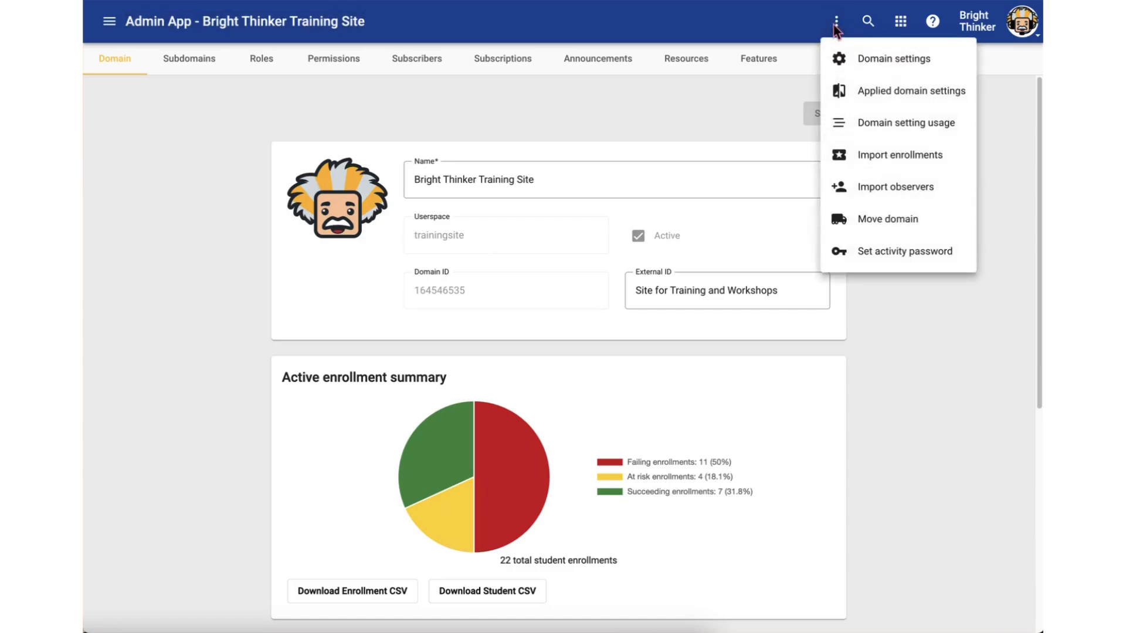
pyautogui.click(926, 63)
pyautogui.scroll(-7, 914, 334)
pyautogui.scroll(1, 903, 319)
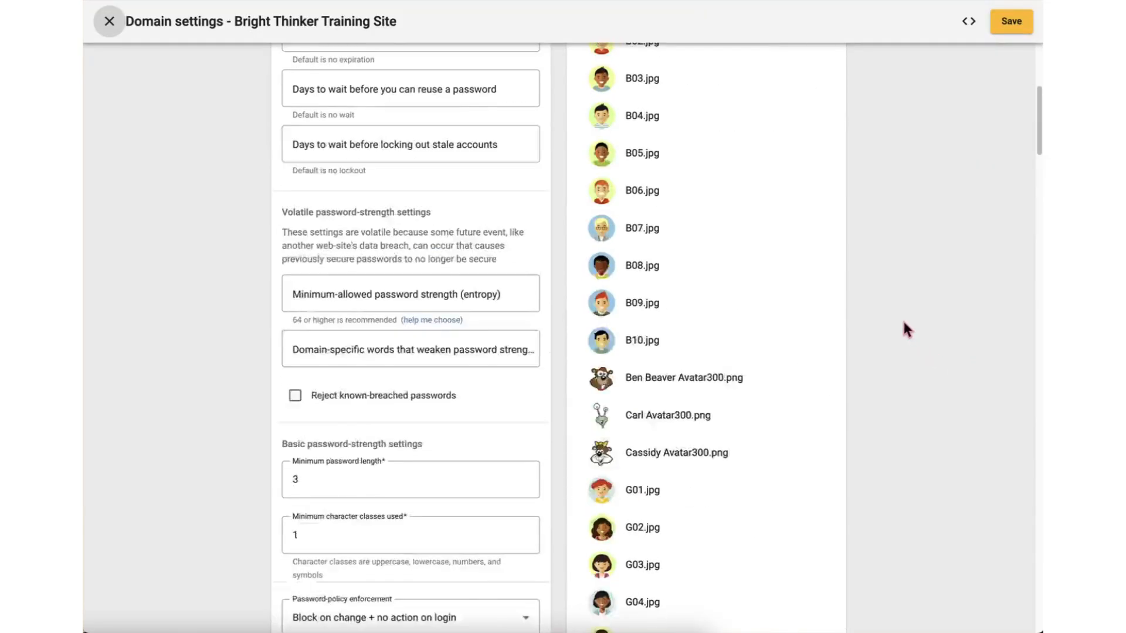
pyautogui.scroll(5, 902, 319)
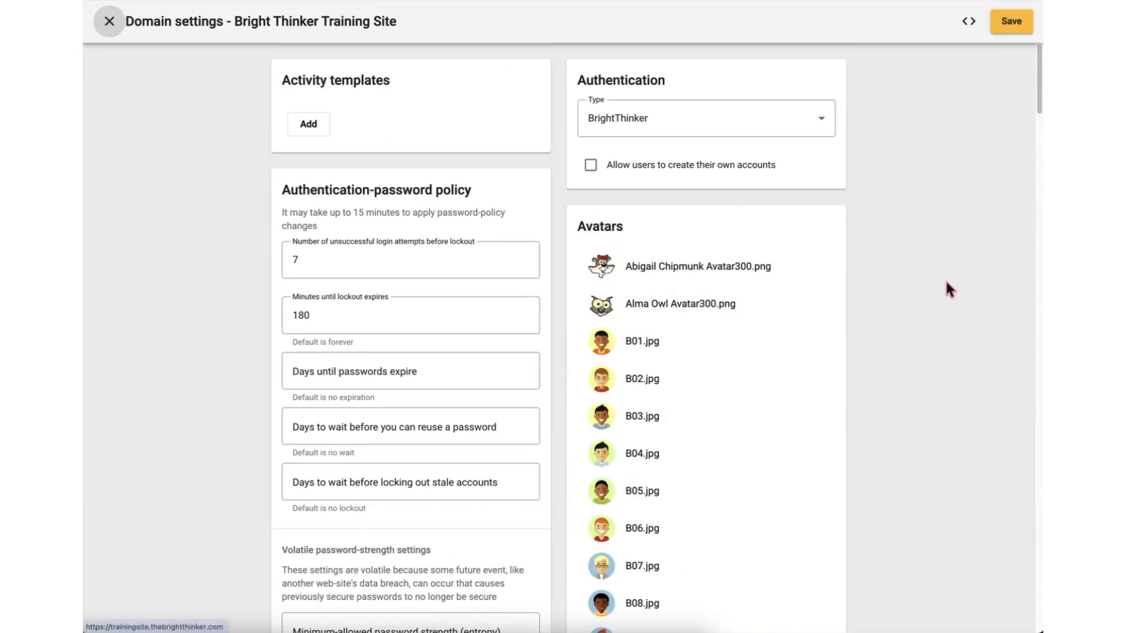
pyautogui.scroll(-17, 945, 285)
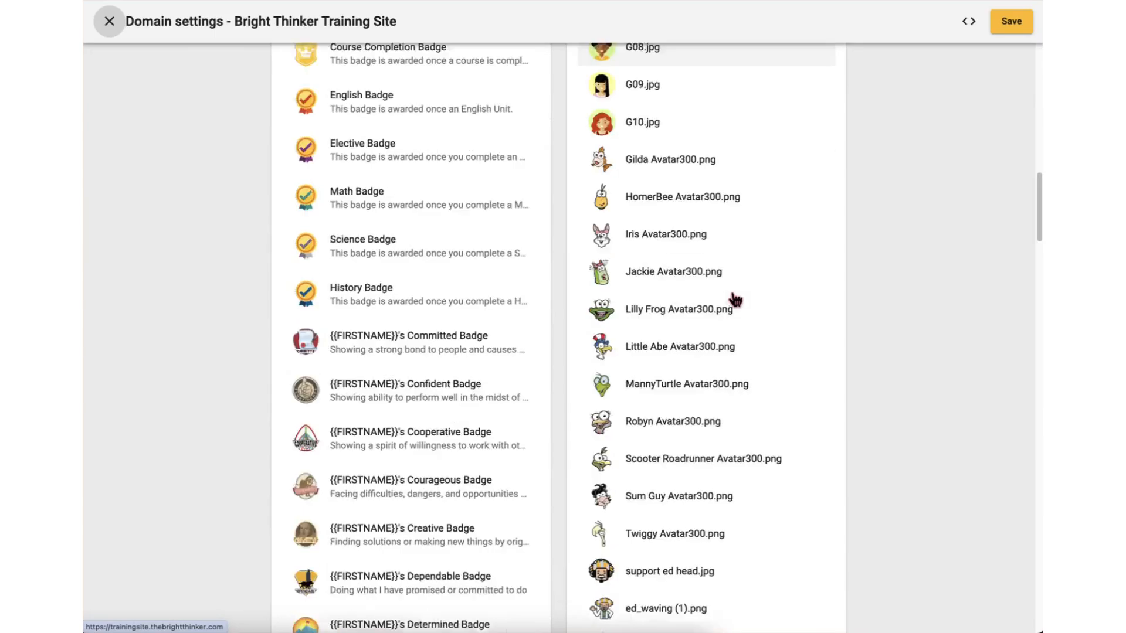
pyautogui.scroll(-9, 735, 299)
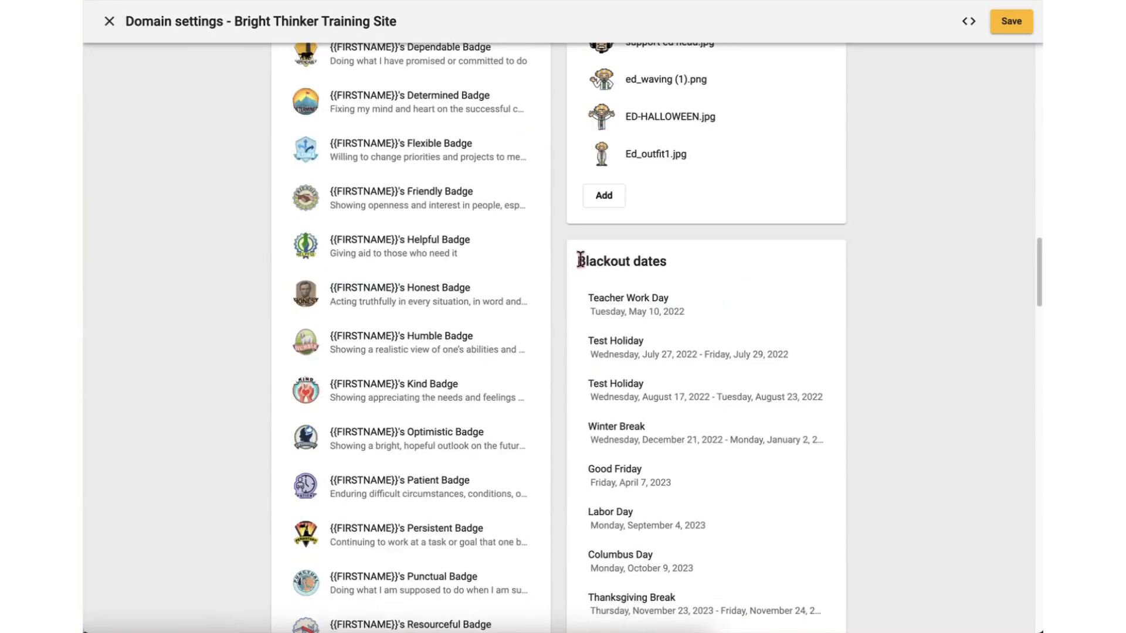
pyautogui.moveTo(580, 259); pyautogui.dragTo(666, 261)
pyautogui.scroll(-3, 793, 286)
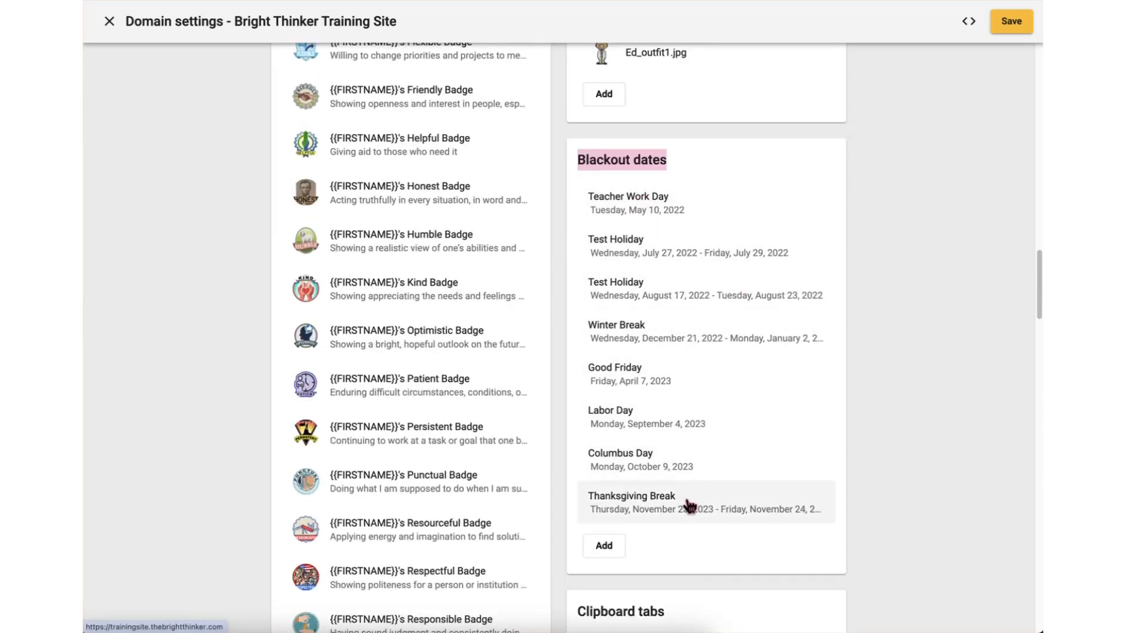
# Add a blackout date named Holiday running from 12/12/2024 to 12/28/2024
pyautogui.click(602, 547)
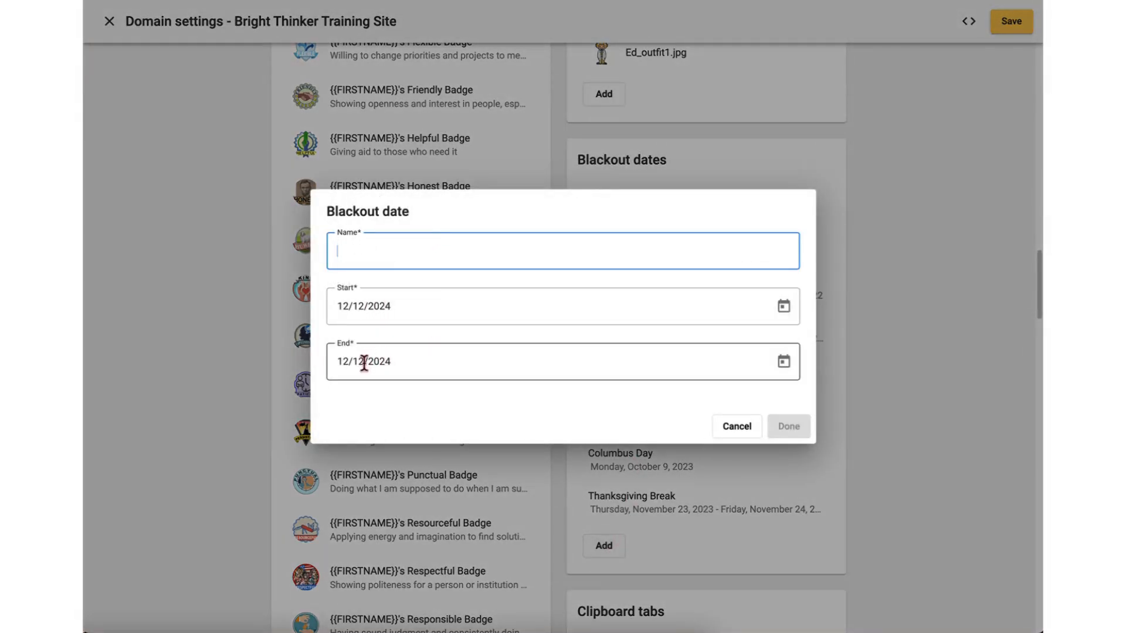
pyautogui.click(364, 362)
pyautogui.press('BackSpace')
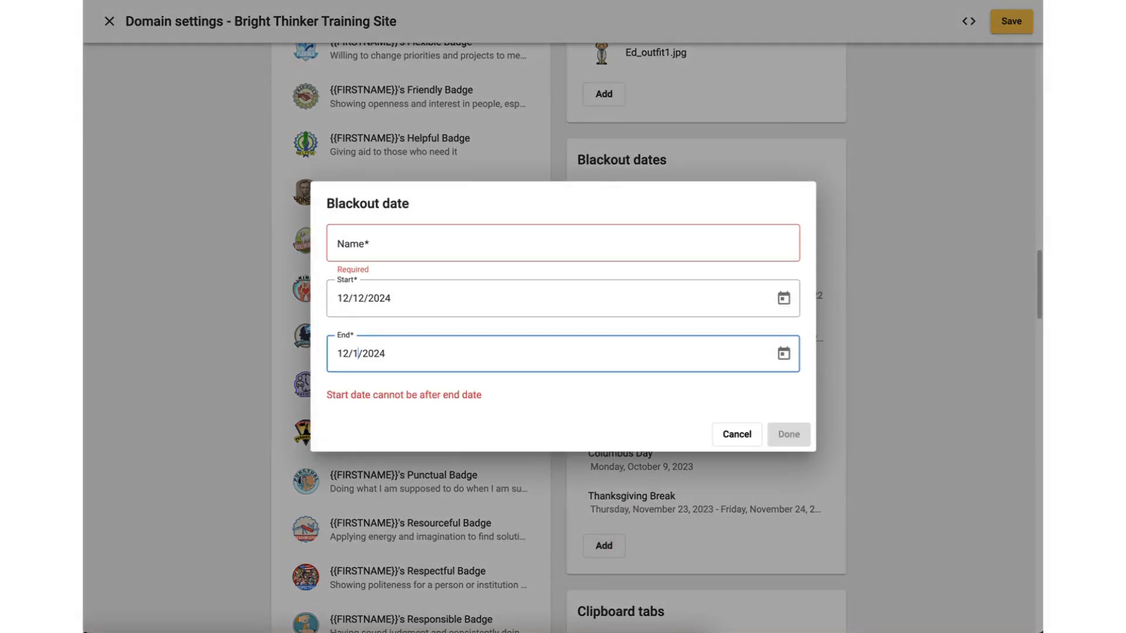
pyautogui.press('BackSpace')
pyautogui.write('28')
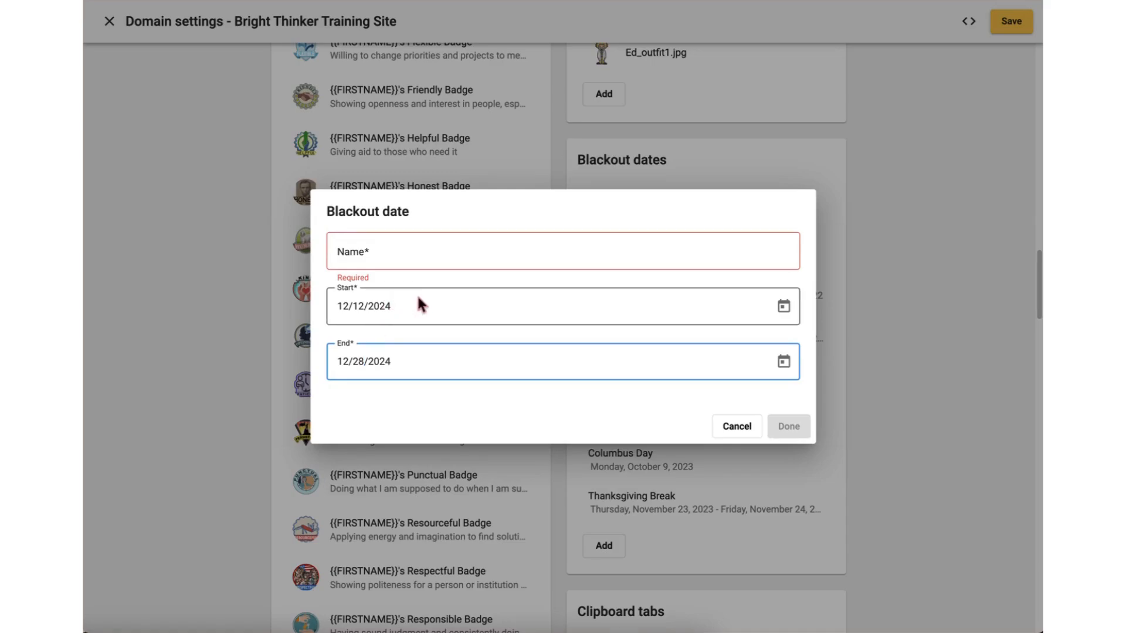
pyautogui.click(452, 243)
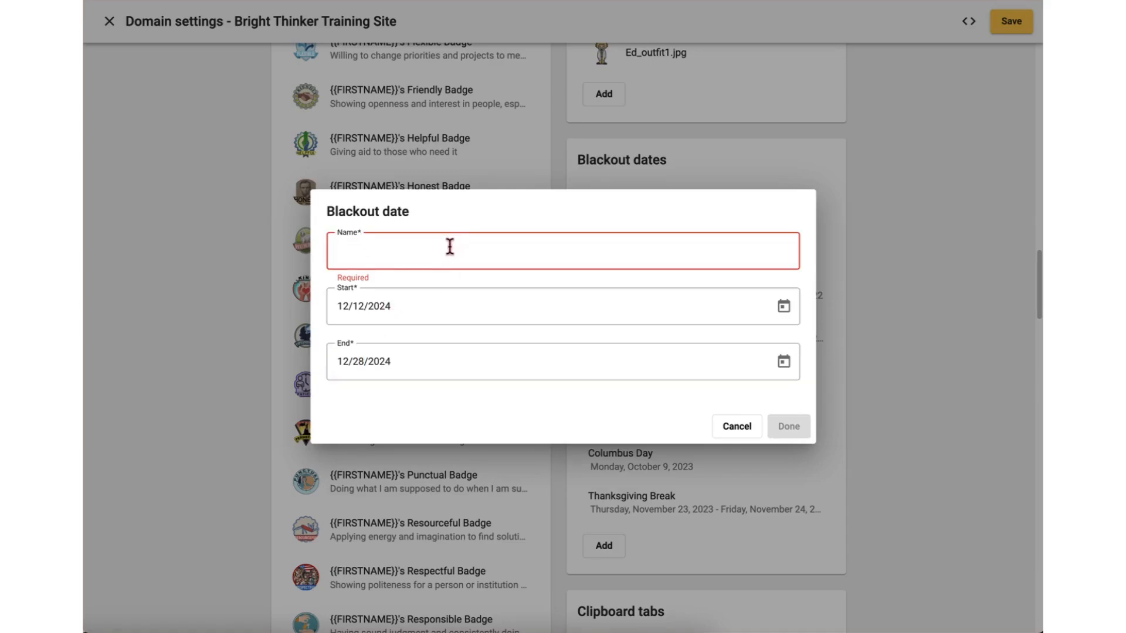
pyautogui.write('Holiday')
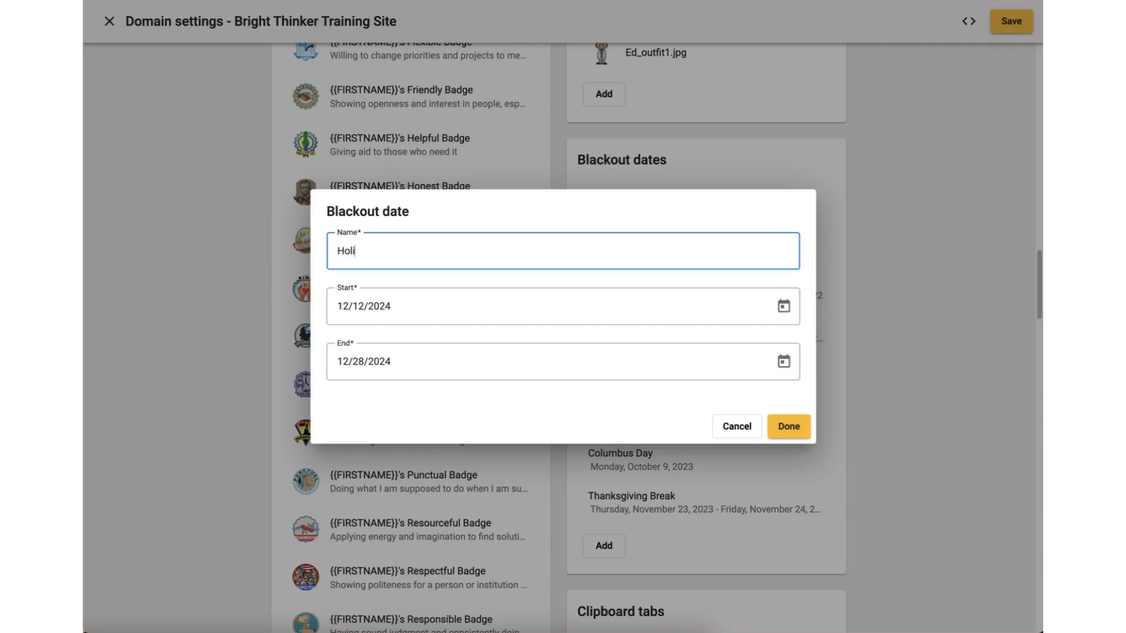
pyautogui.click(790, 427)
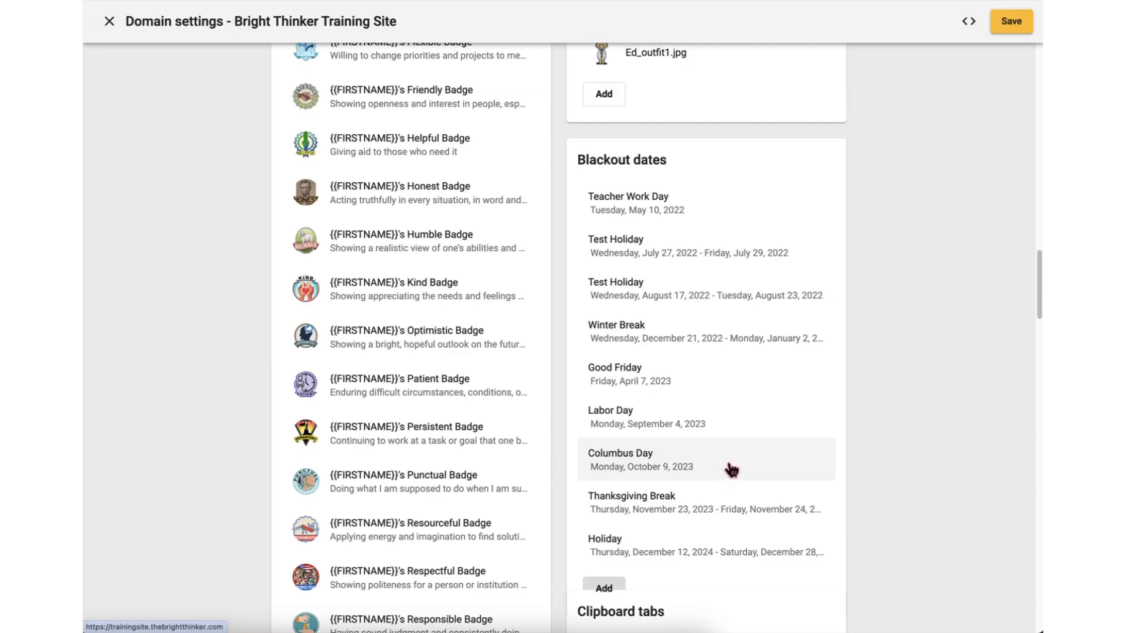
# Save the updated domain settings and return to the site's Admin App overview
pyautogui.scroll(-1, 891, 370)
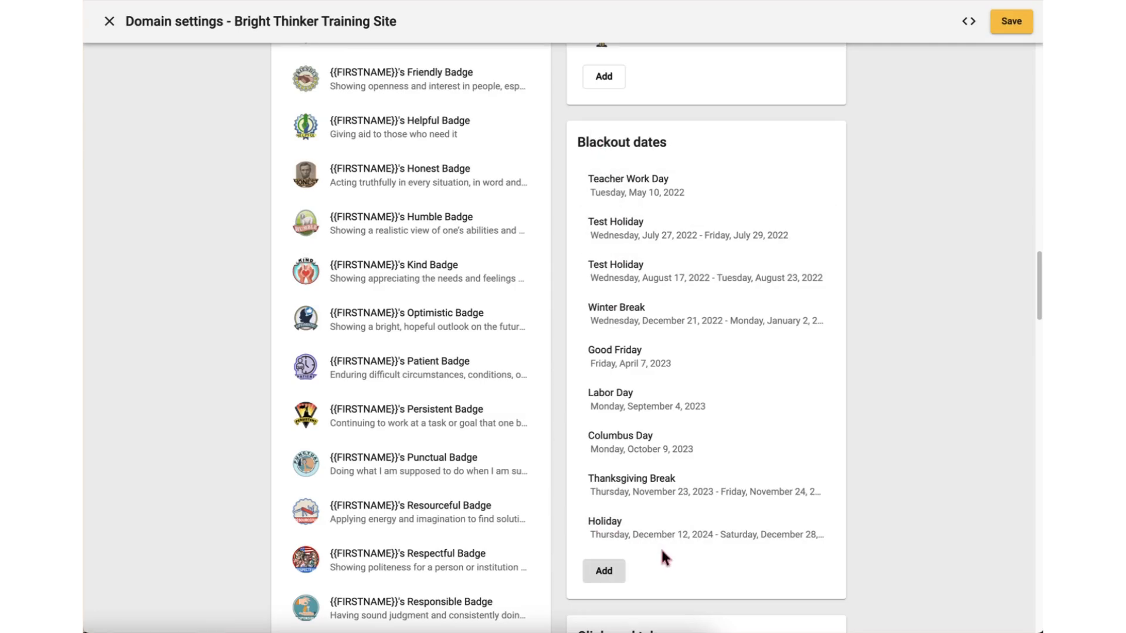
pyautogui.click(1013, 30)
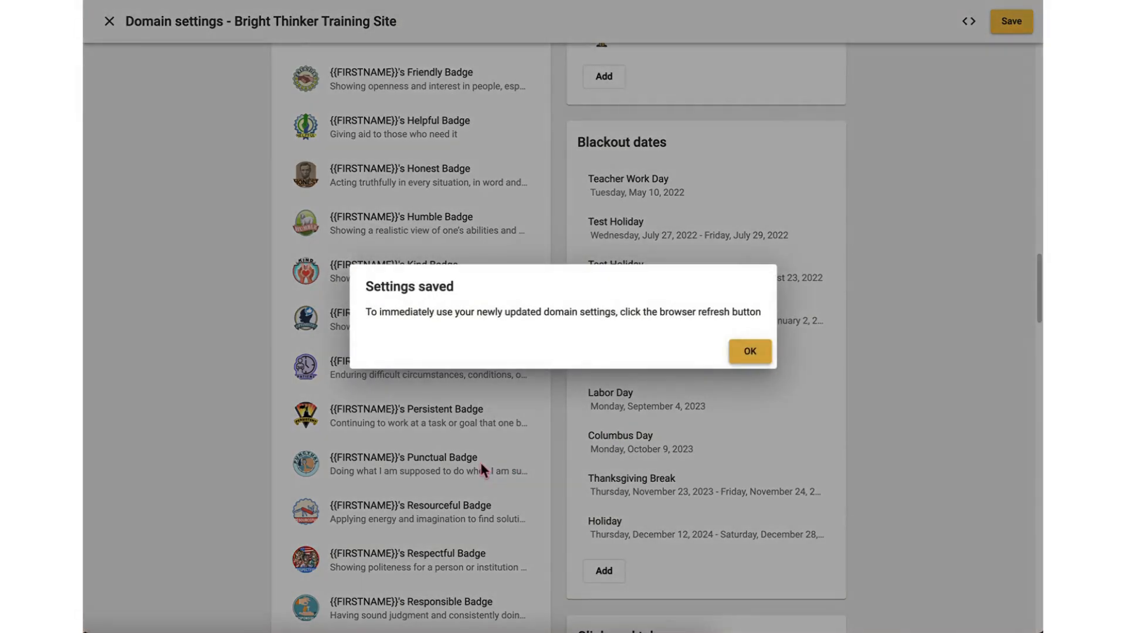
pyautogui.click(748, 355)
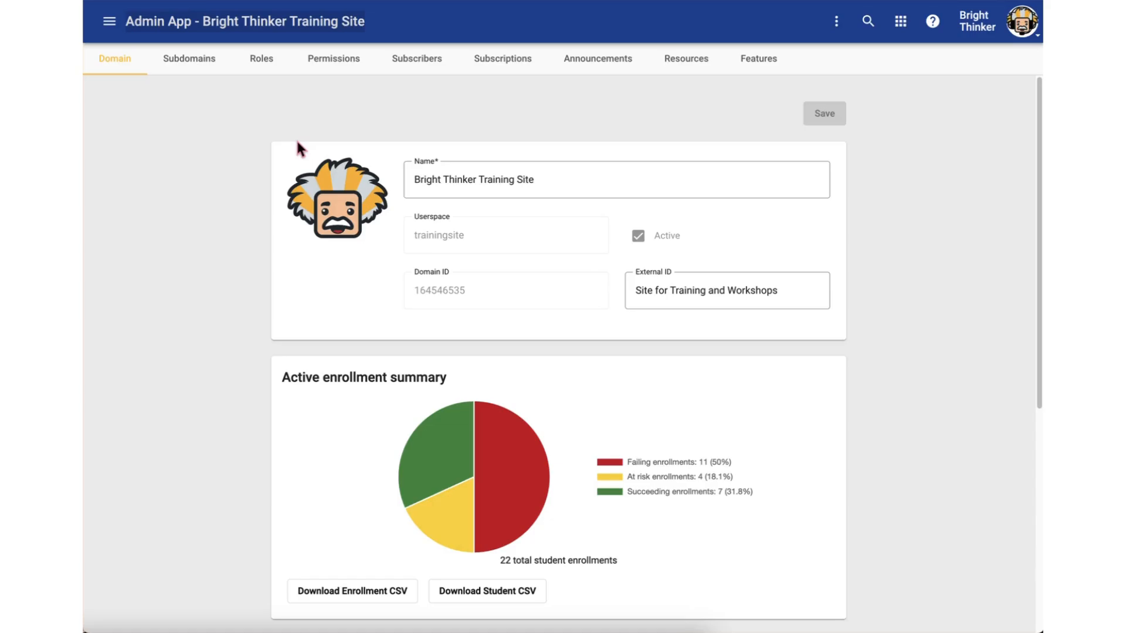
# Open the BrightThinker Support Materials site and look at its login fields
pyautogui.click(115, 24)
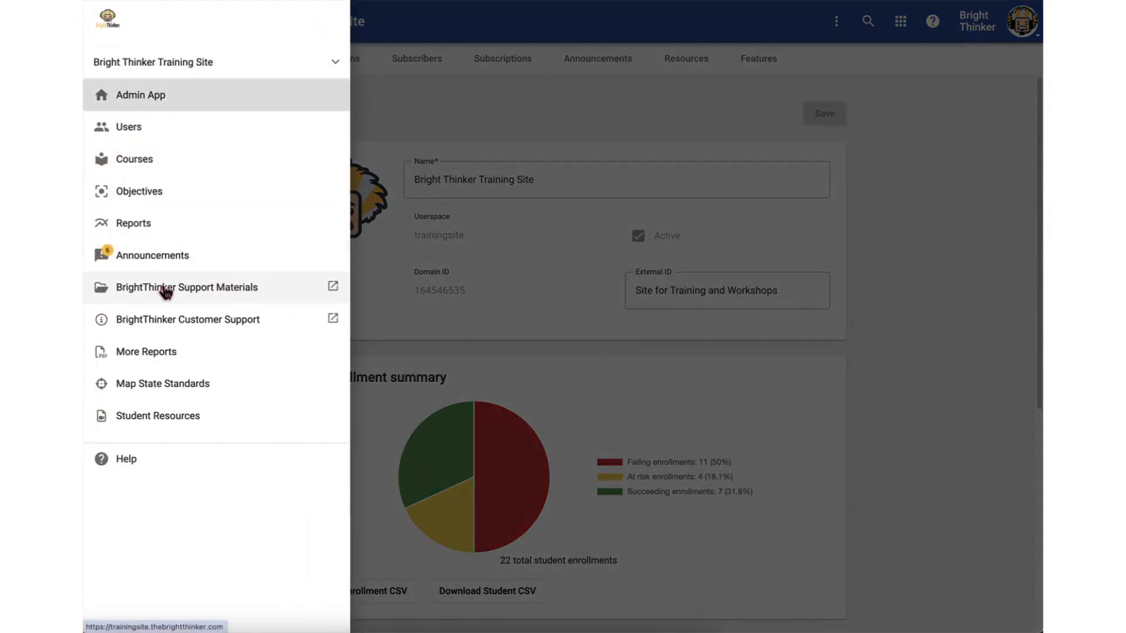
pyautogui.click(262, 293)
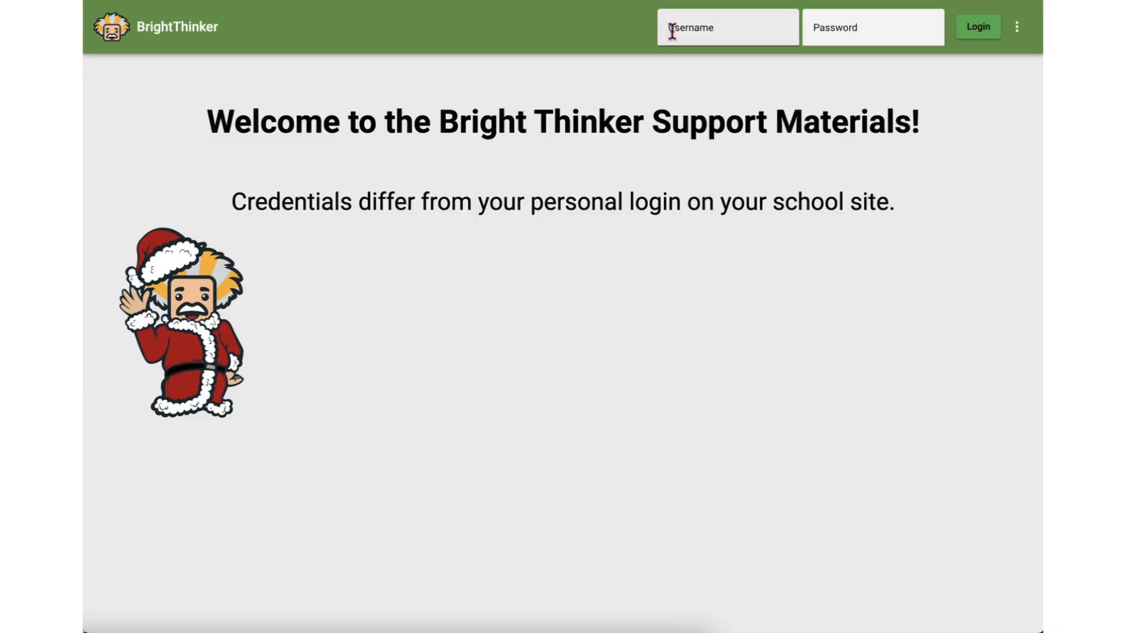
pyautogui.click(704, 26)
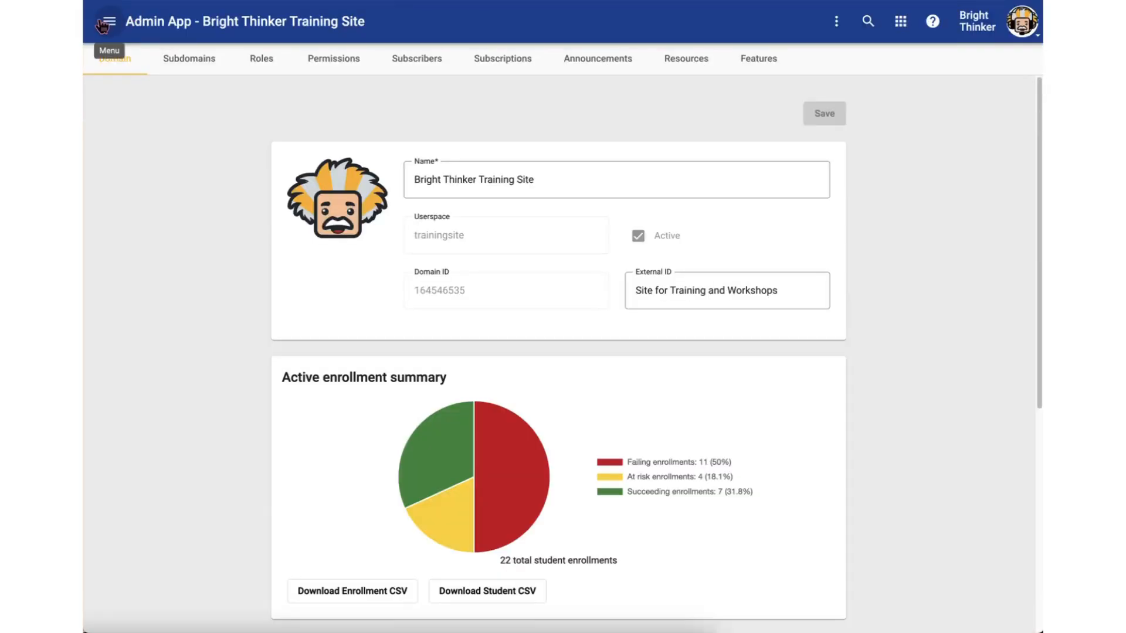
# Open the BrightThinker Customer Support page and examine the help ticket form from its form types to screenshot upload
pyautogui.click(108, 22)
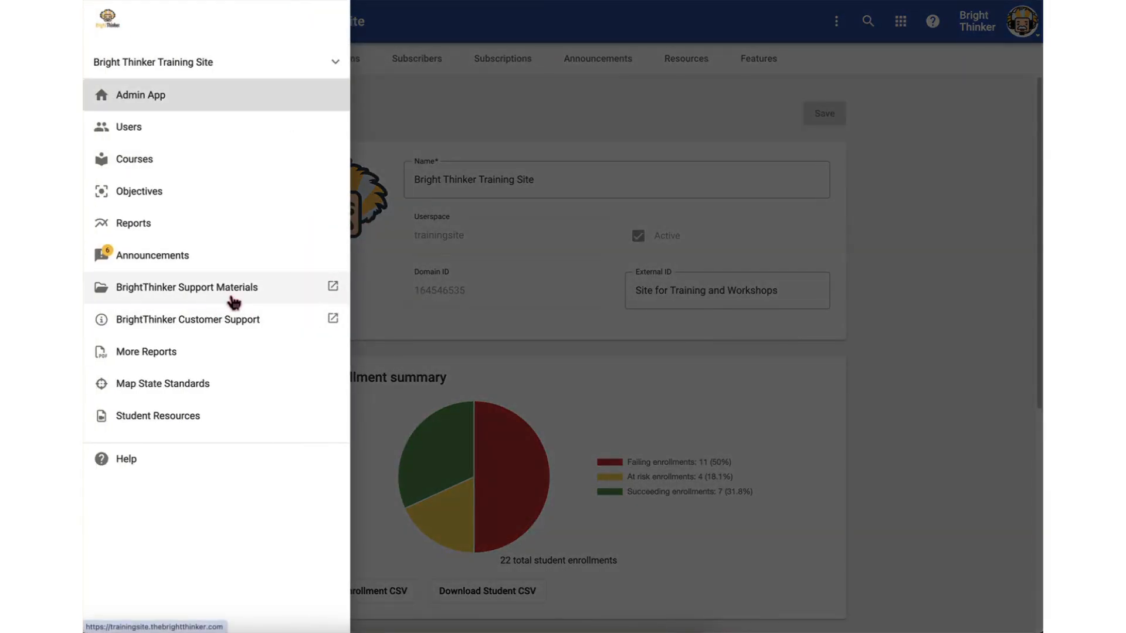
pyautogui.click(211, 324)
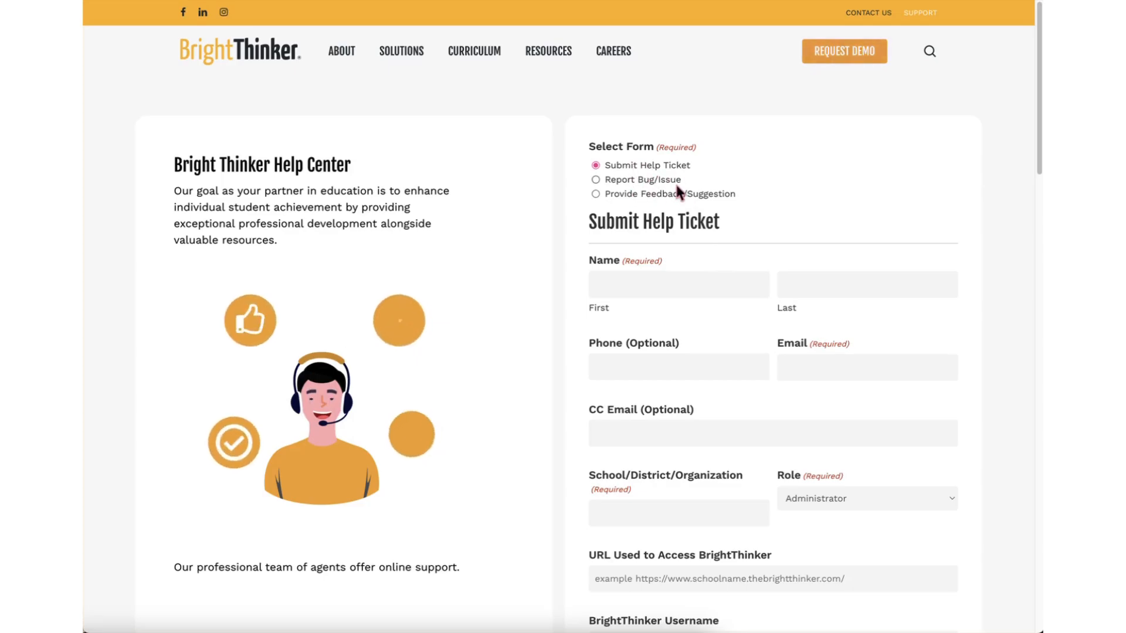
pyautogui.scroll(-6, 873, 249)
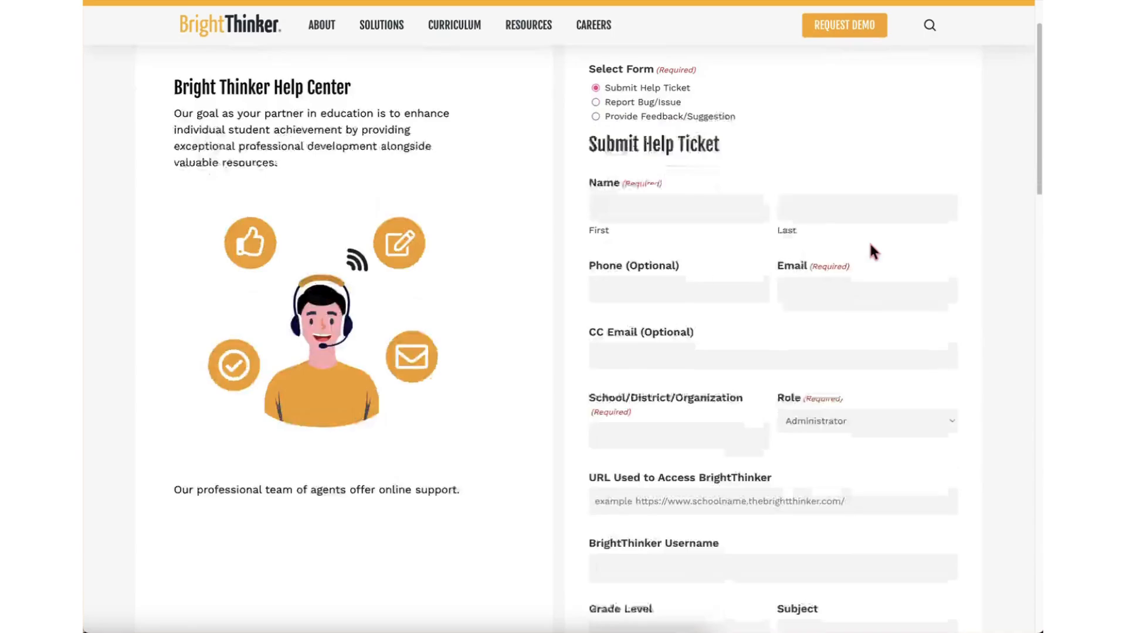
pyautogui.scroll(-7, 872, 246)
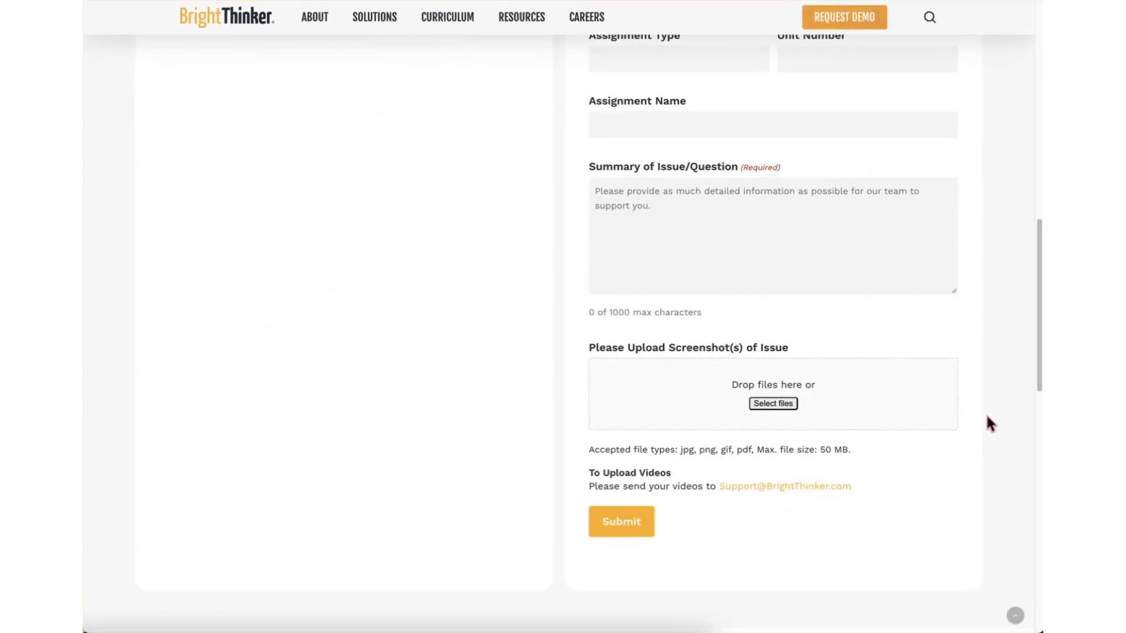
pyautogui.scroll(13, 984, 414)
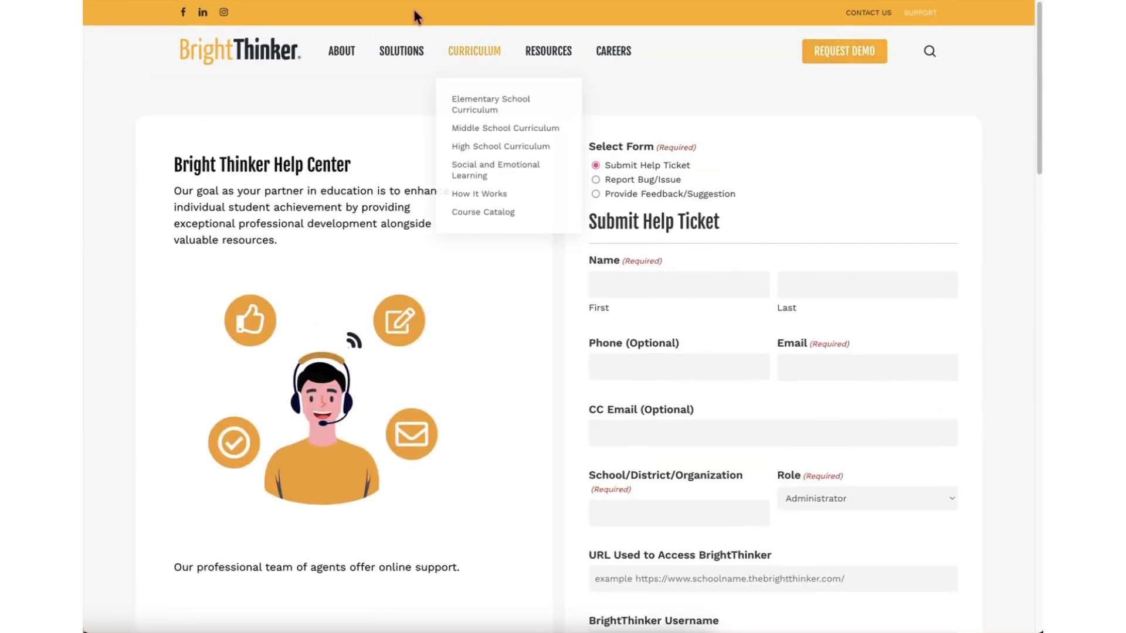